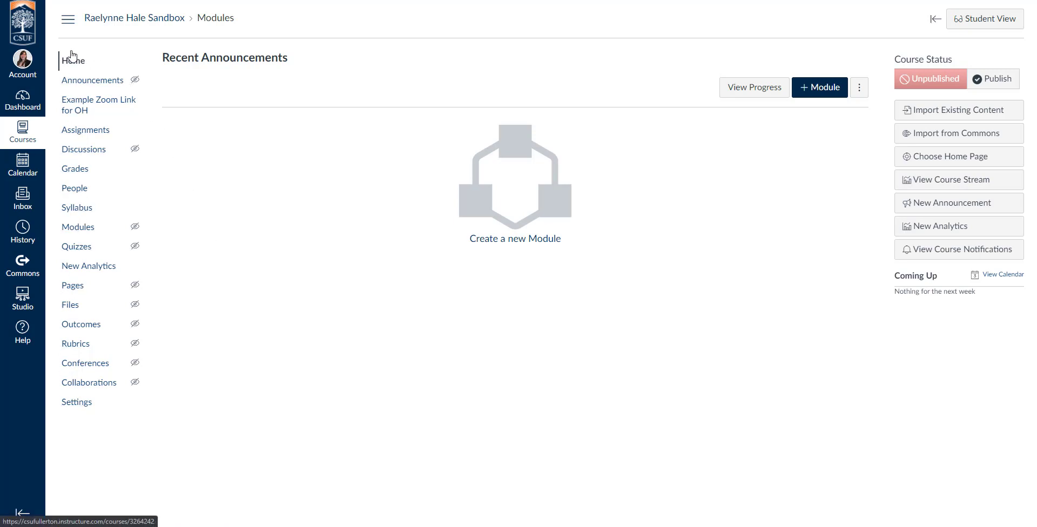
Create a new quiz in the course's Quizzes area using the Classic Quizzes engine
{"action": "left_click", "coordinate": [84, 253]}
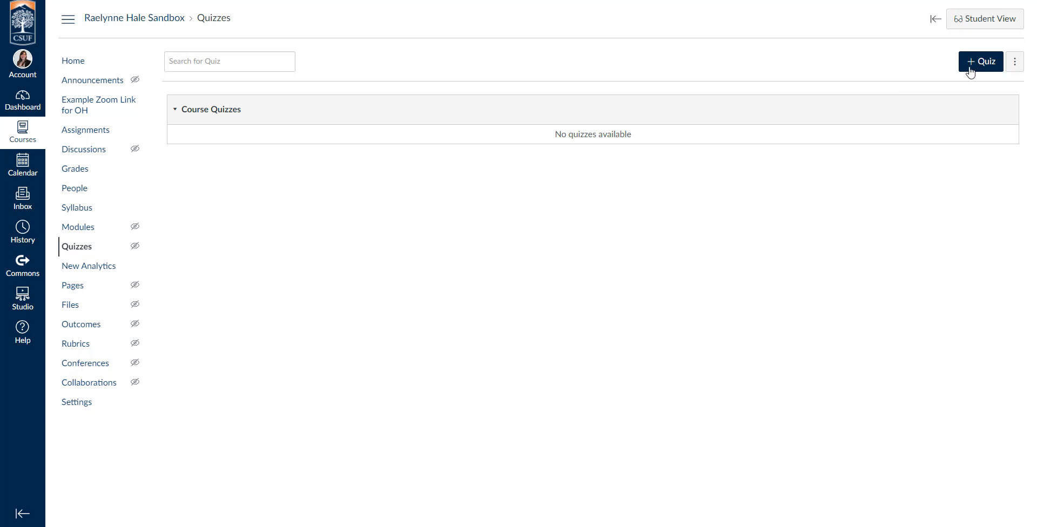
{"action": "left_click", "coordinate": [987, 70]}
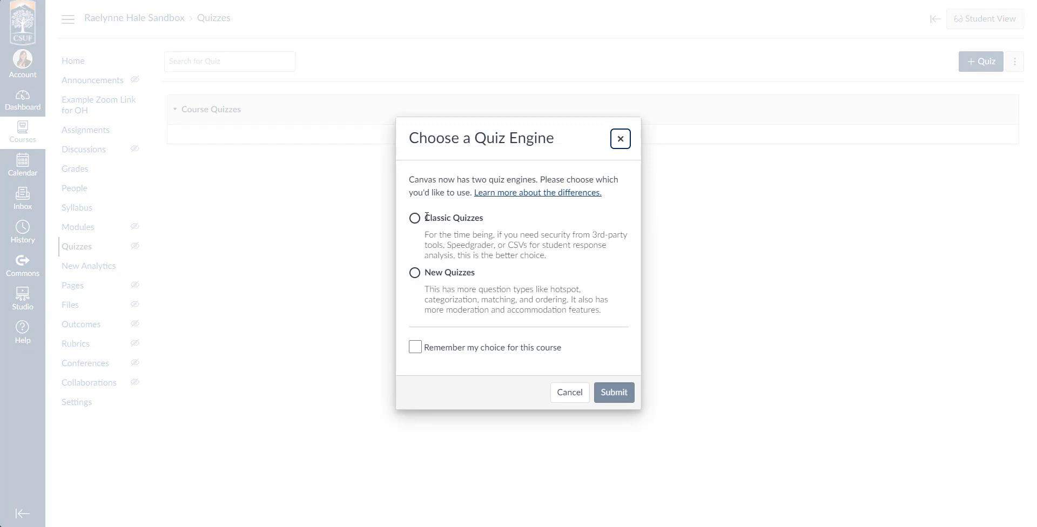
{"action": "left_click_drag", "start_coordinate": [425, 217], "coordinate": [500, 222]}
{"action": "left_click", "coordinate": [500, 220]}
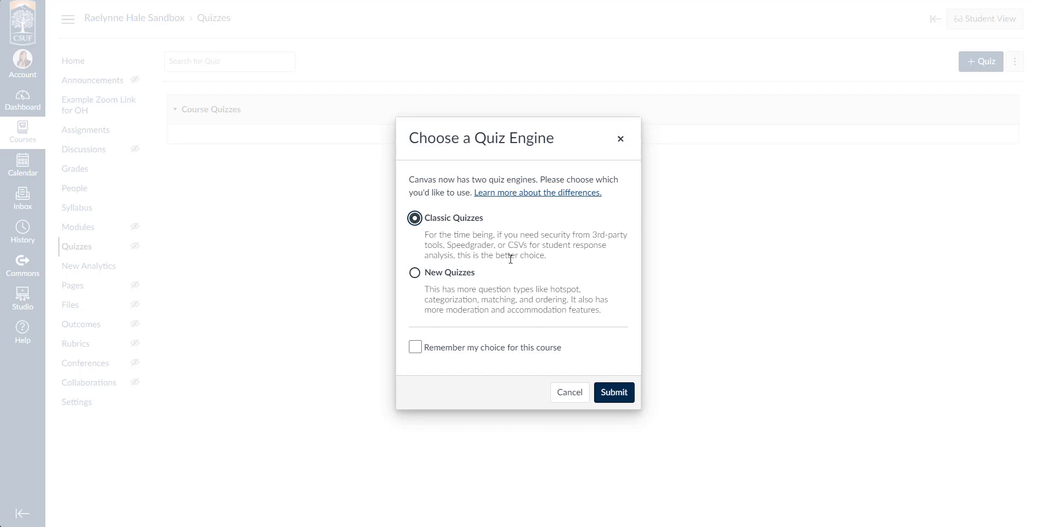
{"action": "left_click", "coordinate": [621, 399]}
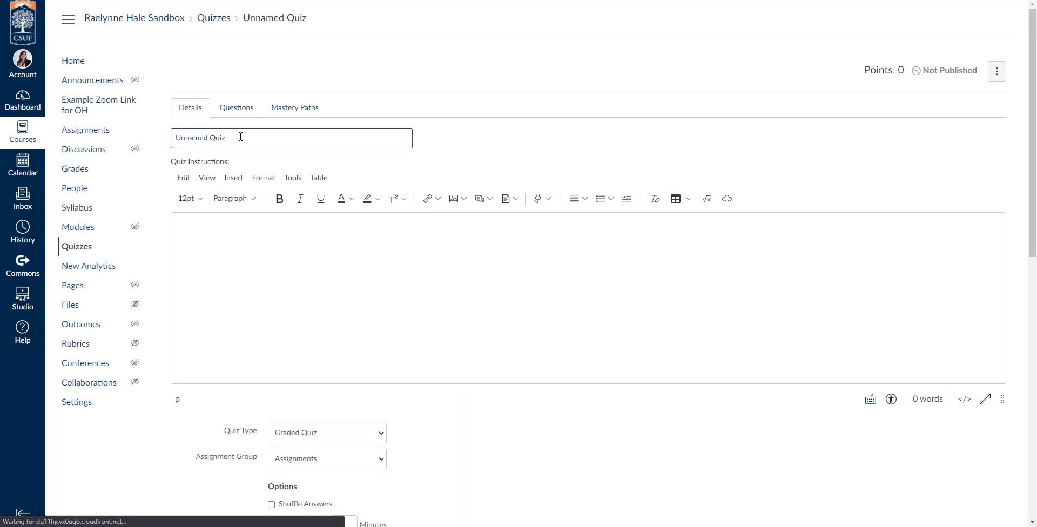
Title the quiz "Name" and enter "Details" as the quiz instructions
{"action": "double_click", "coordinate": [246, 138]}
{"action": "triple_click", "coordinate": [246, 138]}
{"action": "type", "text": "Name"}
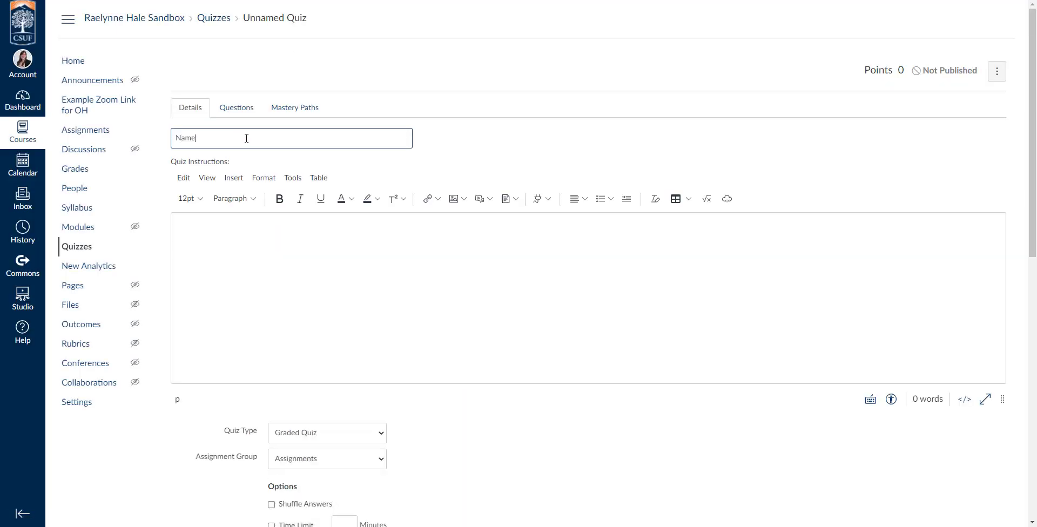
{"action": "left_click", "coordinate": [320, 307]}
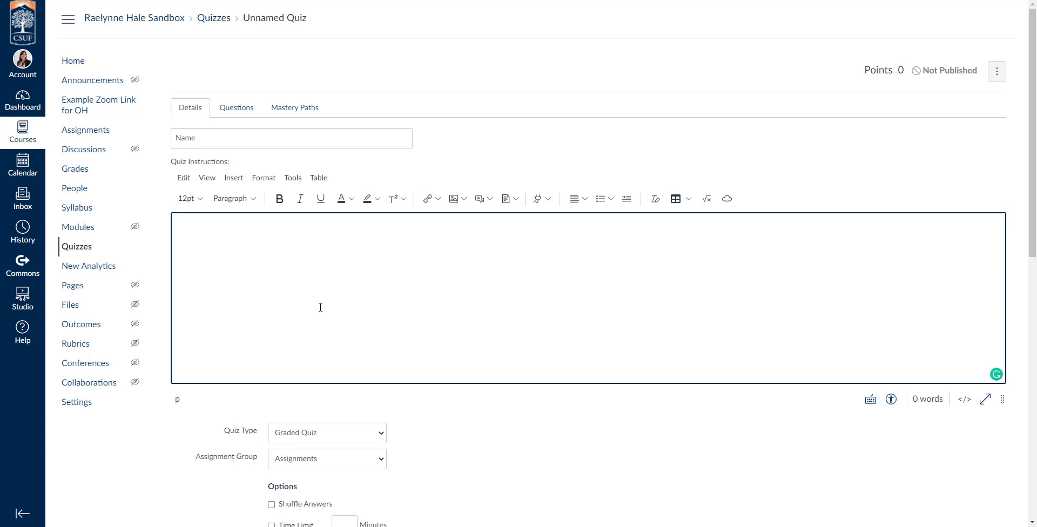
{"action": "type", "text": "Details"}
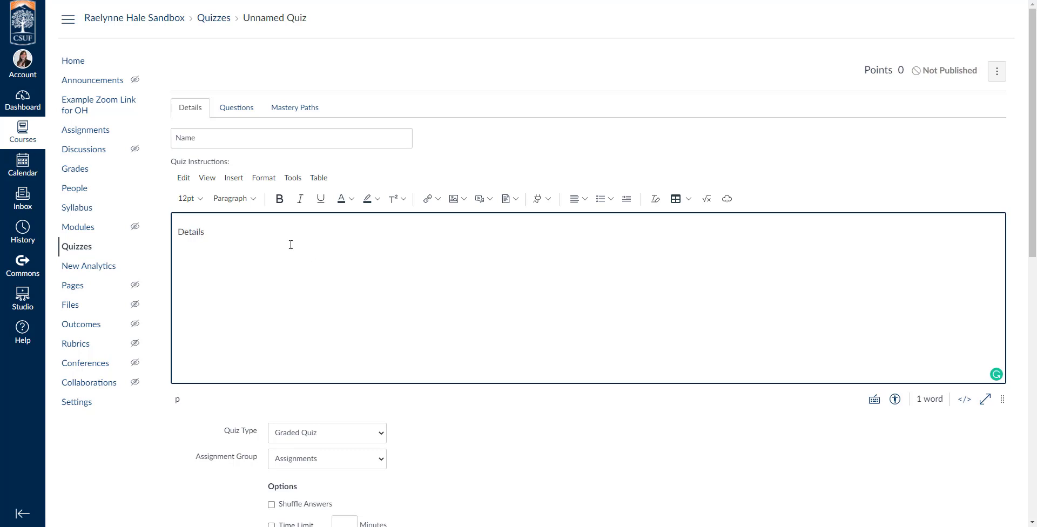
Format the word "Details" in the instructions as Heading 2 and insert a horizontal line below it
{"action": "double_click", "coordinate": [209, 231]}
{"action": "left_click", "coordinate": [232, 198]}
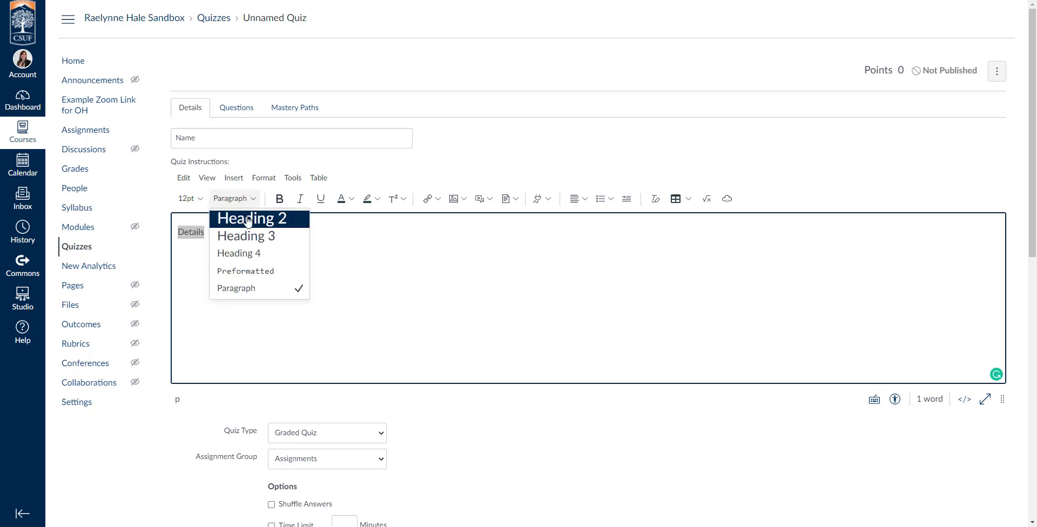
{"action": "left_click", "coordinate": [247, 218]}
{"action": "left_click", "coordinate": [244, 247]}
{"action": "key", "text": "Return"}
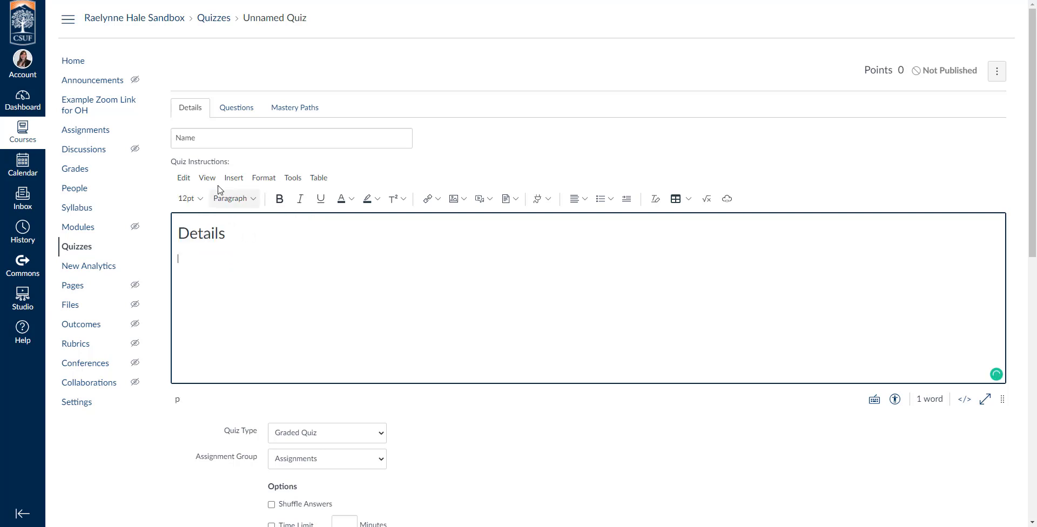
{"action": "left_click", "coordinate": [234, 178]}
{"action": "left_click", "coordinate": [271, 330]}
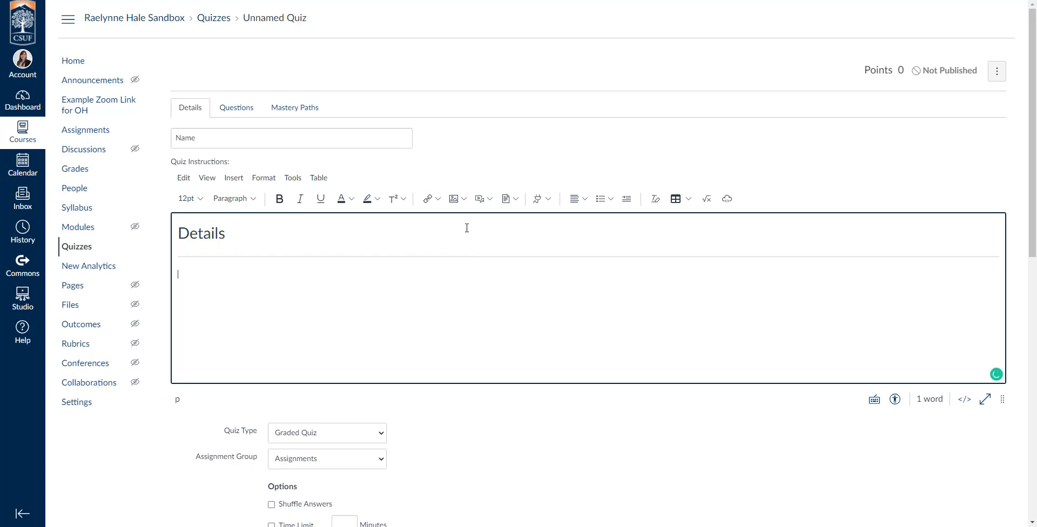
{"action": "left_click", "coordinate": [490, 201]}
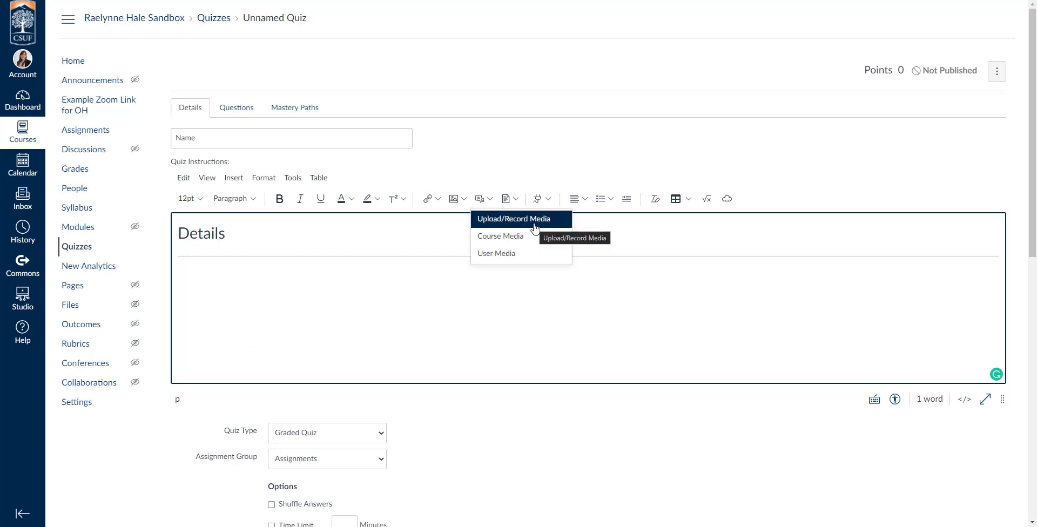
{"action": "left_click", "coordinate": [426, 310]}
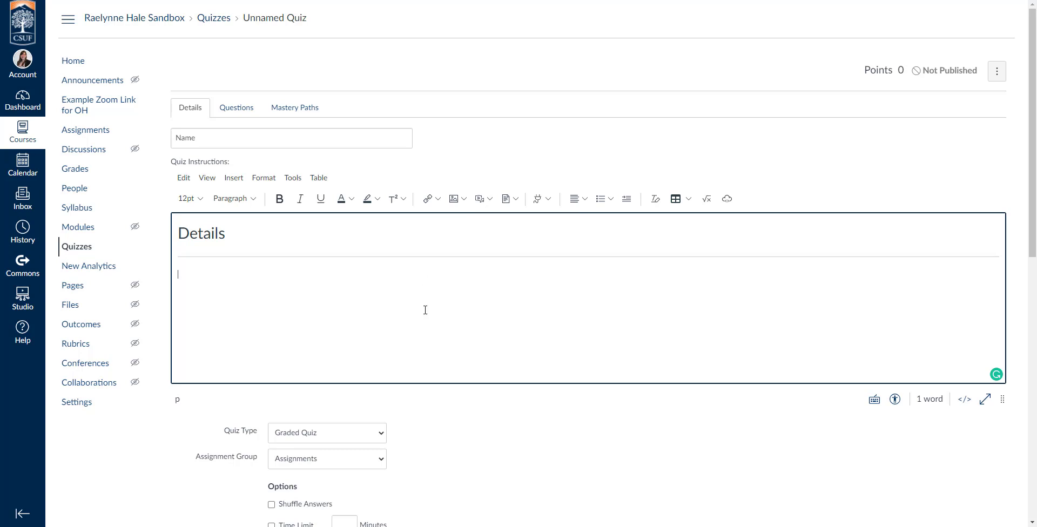
{"action": "left_click", "coordinate": [512, 199]}
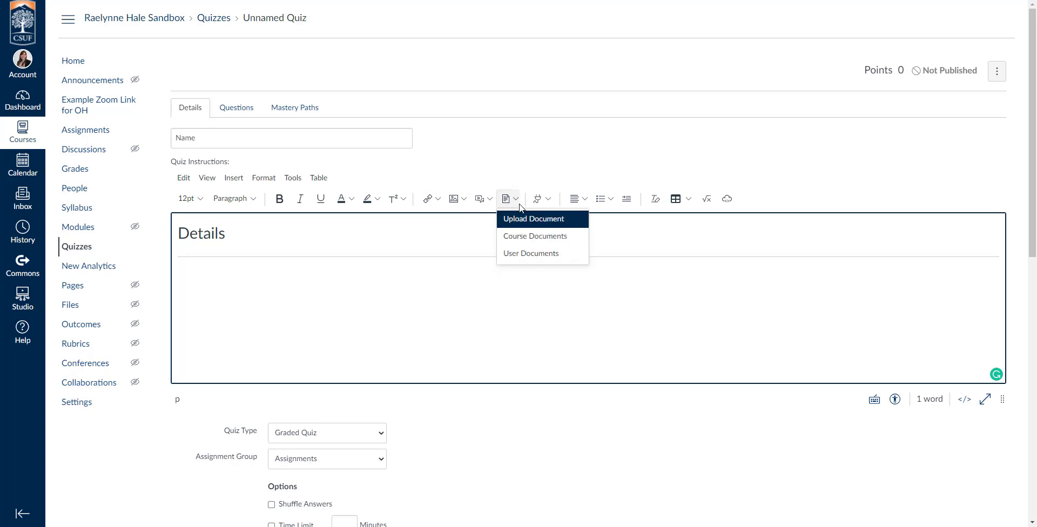
{"action": "left_click", "coordinate": [464, 199]}
{"action": "left_click", "coordinate": [398, 279]}
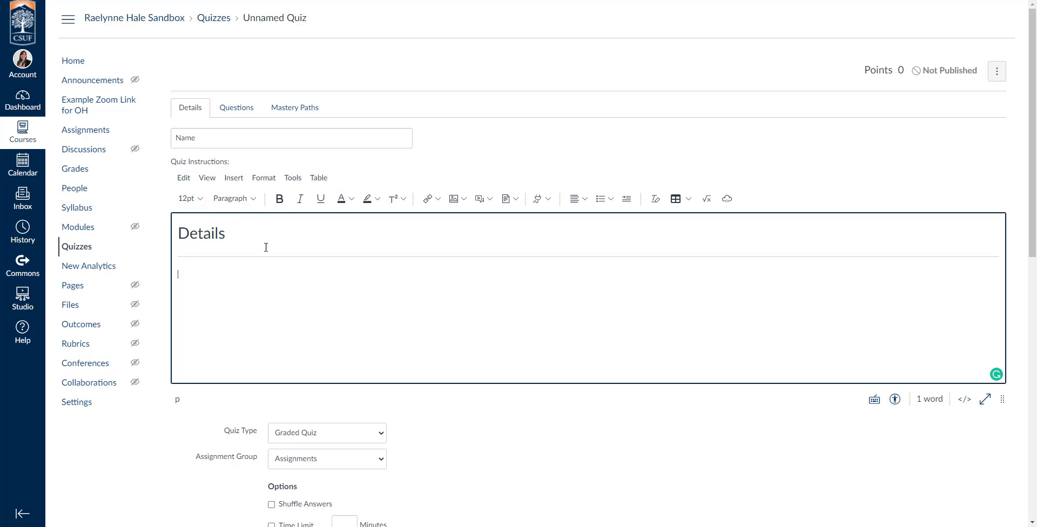
Choose Graded Quiz as the quiz type and set the assignment group to Exams
{"action": "scroll", "coordinate": [254, 297], "scroll_direction": "down", "scroll_amount": 3}
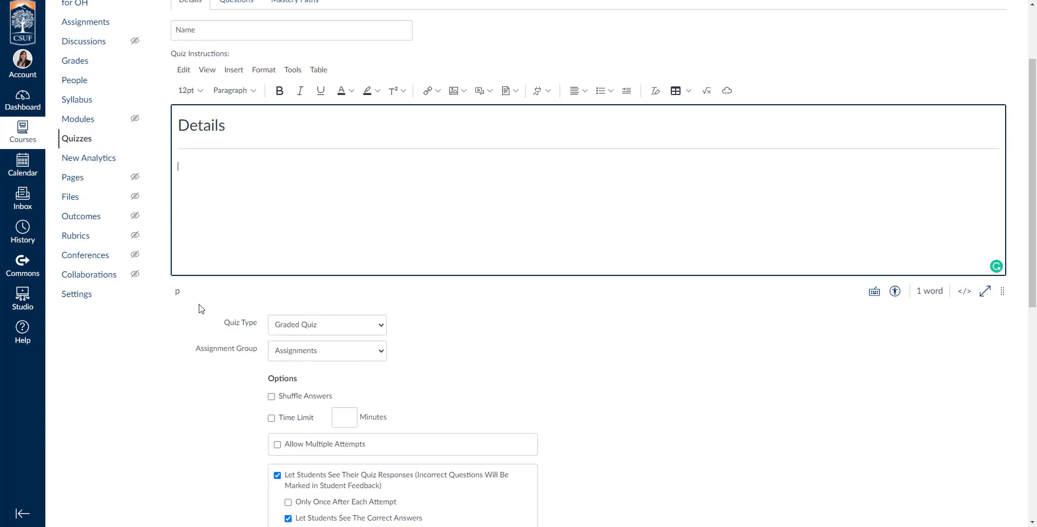
{"action": "left_click_drag", "start_coordinate": [227, 271], "coordinate": [258, 286]}
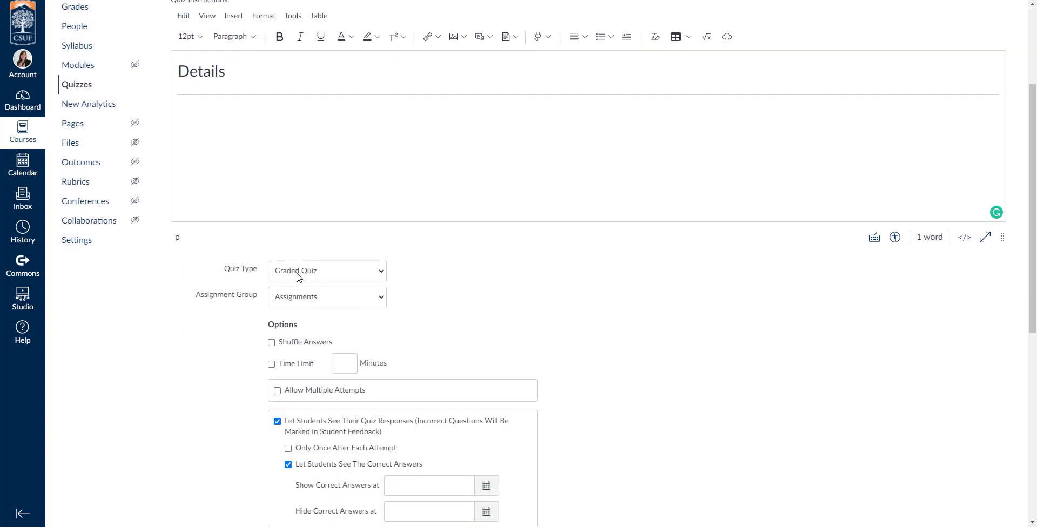
{"action": "left_click", "coordinate": [272, 275]}
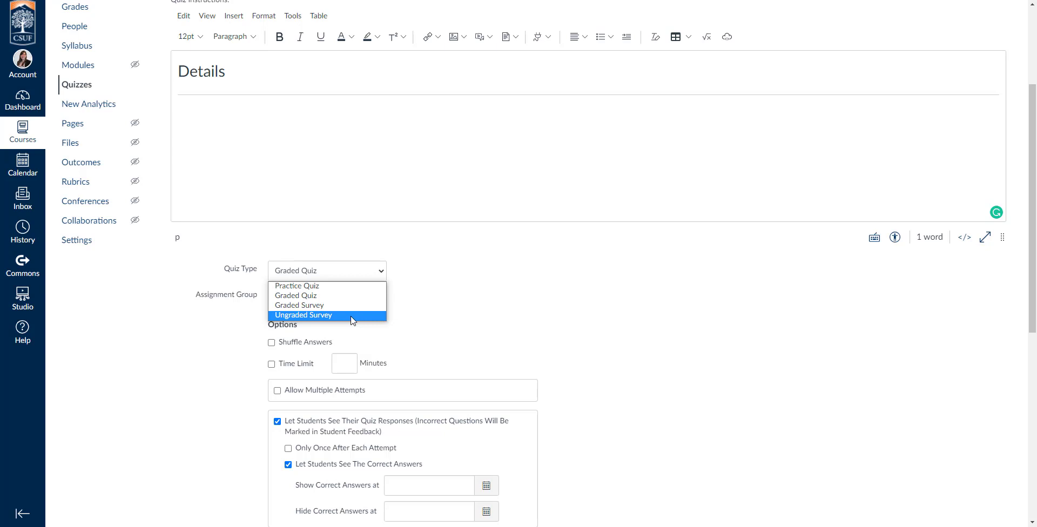
{"action": "left_click", "coordinate": [341, 296]}
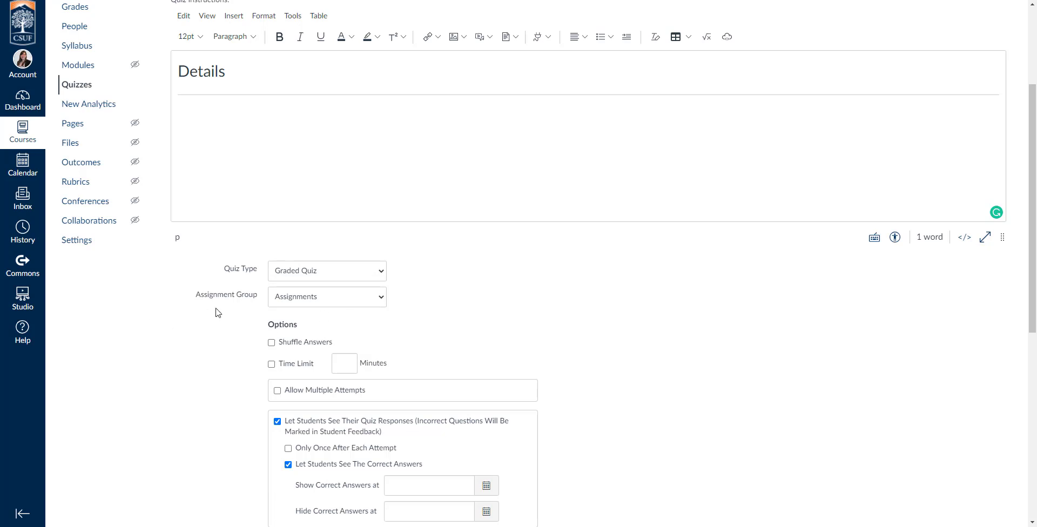
{"action": "left_click_drag", "start_coordinate": [194, 296], "coordinate": [258, 299]}
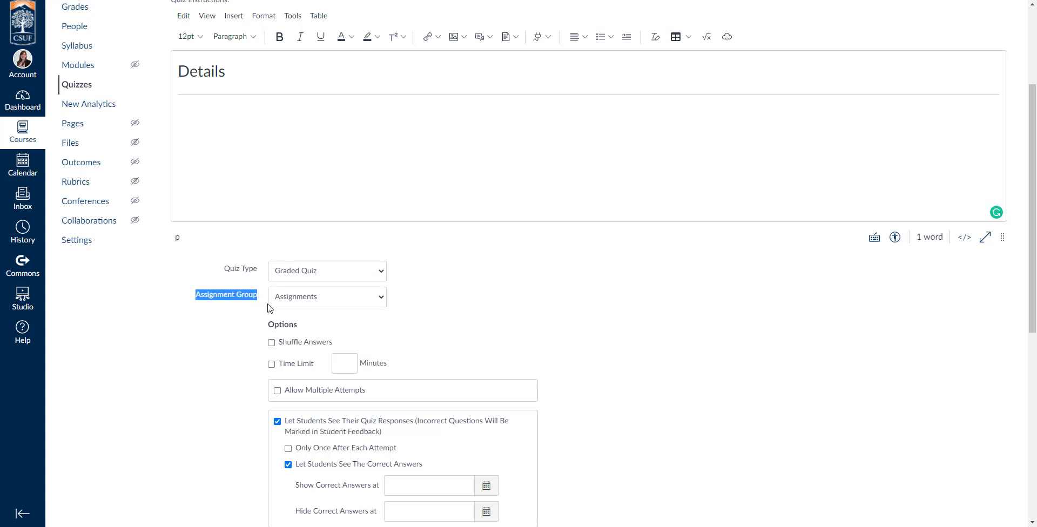
{"action": "left_click", "coordinate": [264, 304]}
{"action": "left_click", "coordinate": [299, 305]}
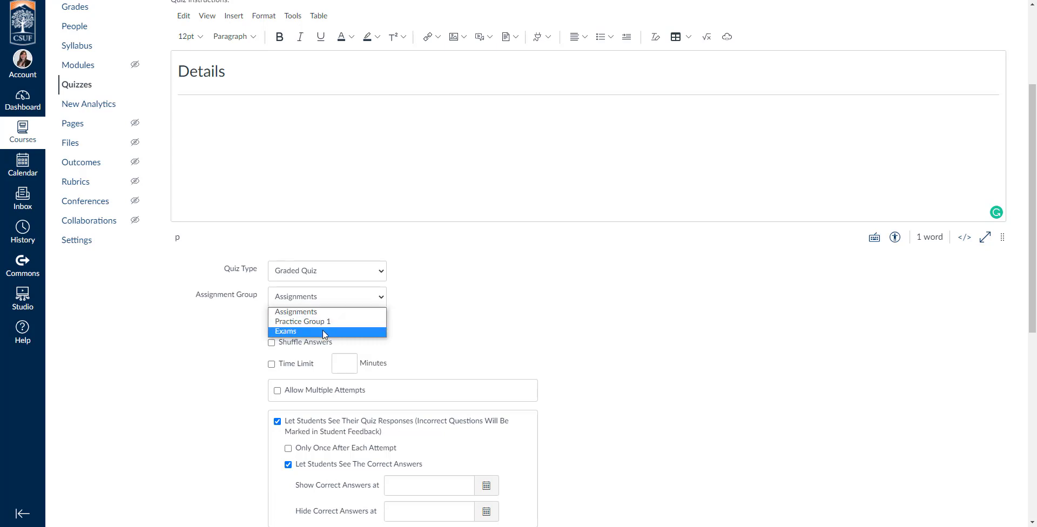
{"action": "left_click", "coordinate": [303, 332]}
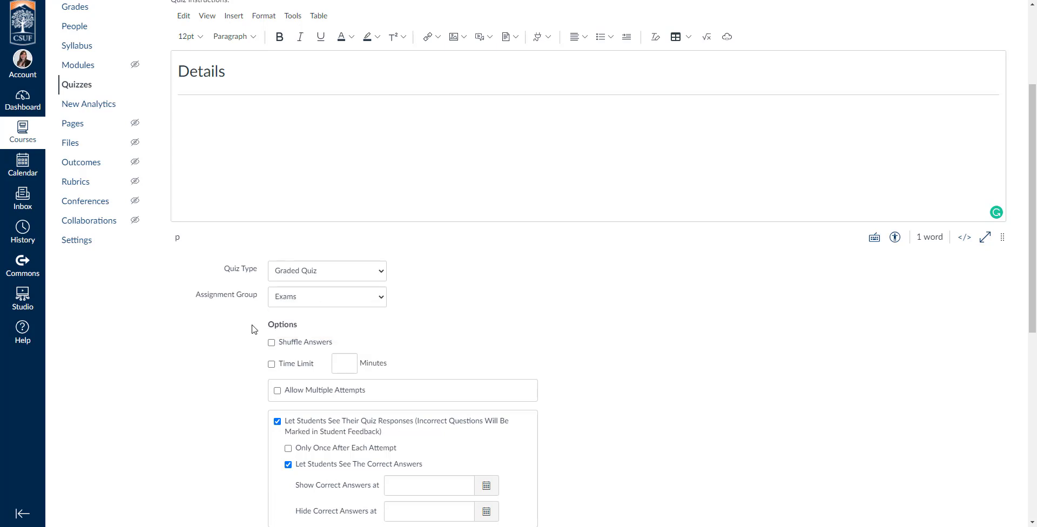
Enable shuffled answers and a time limit of 45 minutes for the quiz
{"action": "scroll", "coordinate": [254, 330], "scroll_direction": "down", "scroll_amount": 1}
{"action": "left_click_drag", "start_coordinate": [272, 272], "coordinate": [303, 278]}
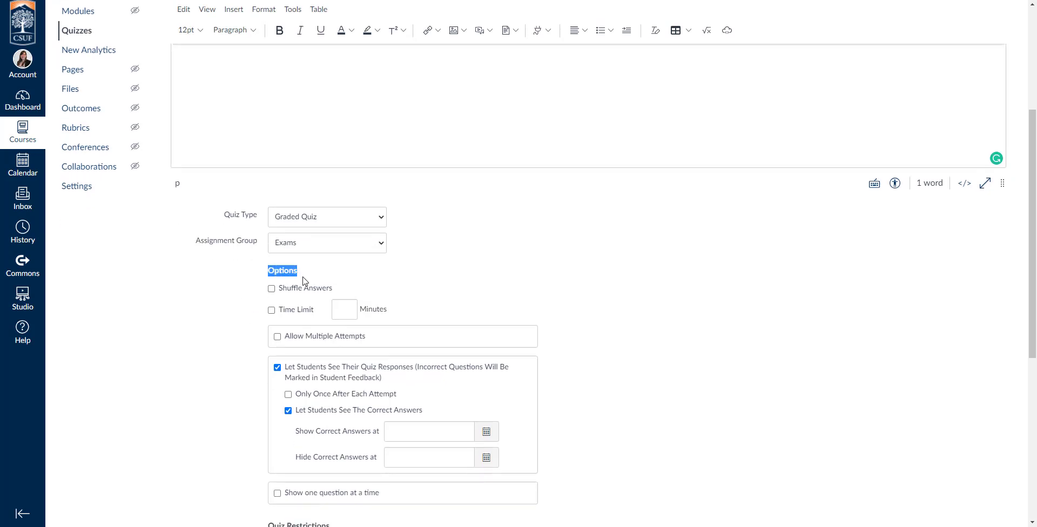
{"action": "left_click", "coordinate": [305, 281]}
{"action": "left_click", "coordinate": [286, 289]}
{"action": "scroll", "coordinate": [247, 301], "scroll_direction": "down", "scroll_amount": 1}
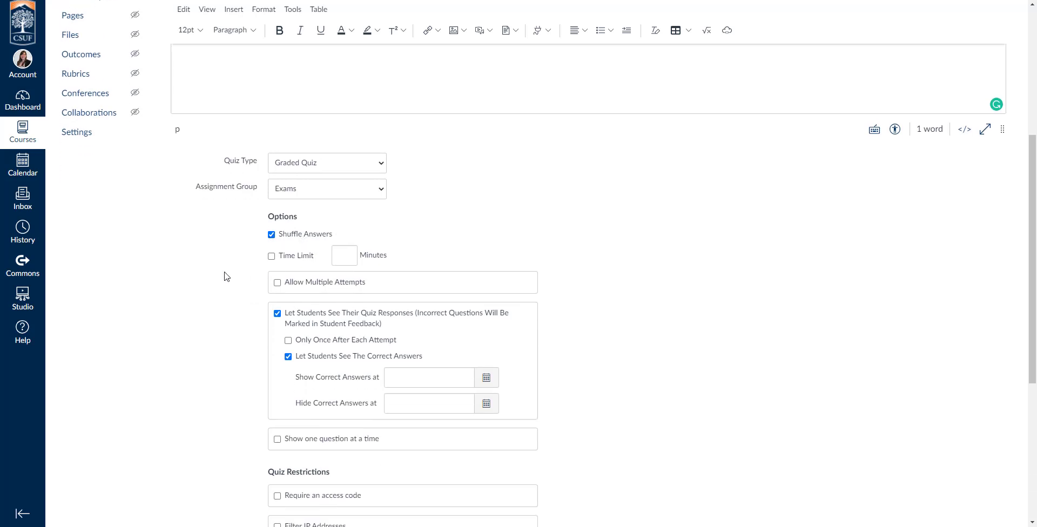
{"action": "left_click", "coordinate": [271, 256]}
{"action": "type", "text": "45"}
Allow multiple attempts, keeping the highest quiz score and limiting the allowed attempts to 3
{"action": "left_click", "coordinate": [277, 283]}
{"action": "left_click_drag", "start_coordinate": [285, 287], "coordinate": [368, 290]}
{"action": "left_click", "coordinate": [277, 284]}
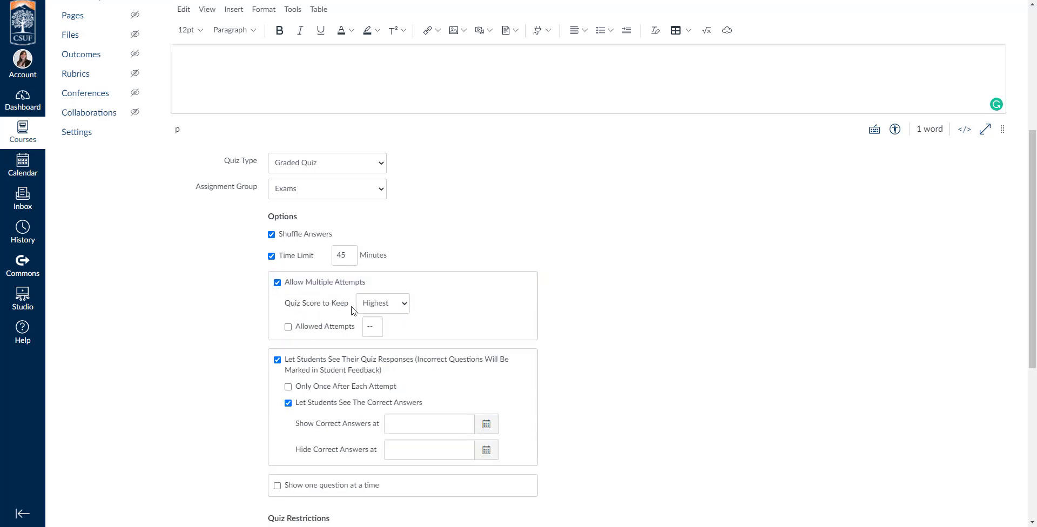
{"action": "left_click", "coordinate": [389, 308]}
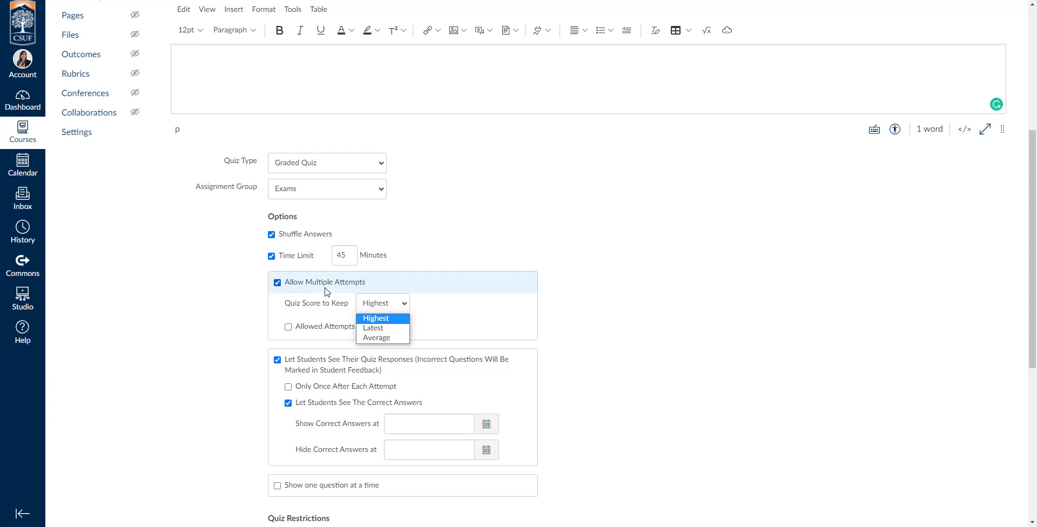
{"action": "left_click", "coordinate": [396, 322]}
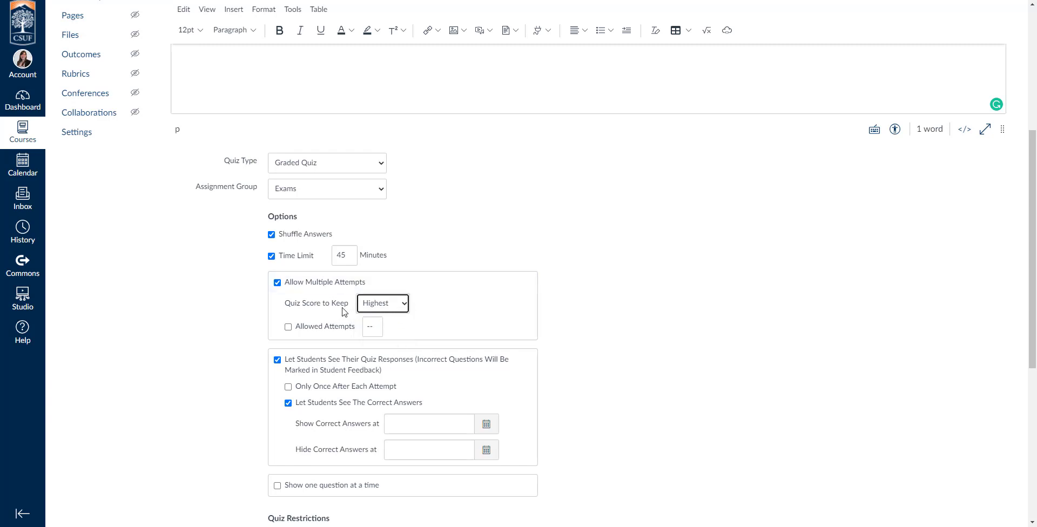
{"action": "left_click", "coordinate": [288, 327]}
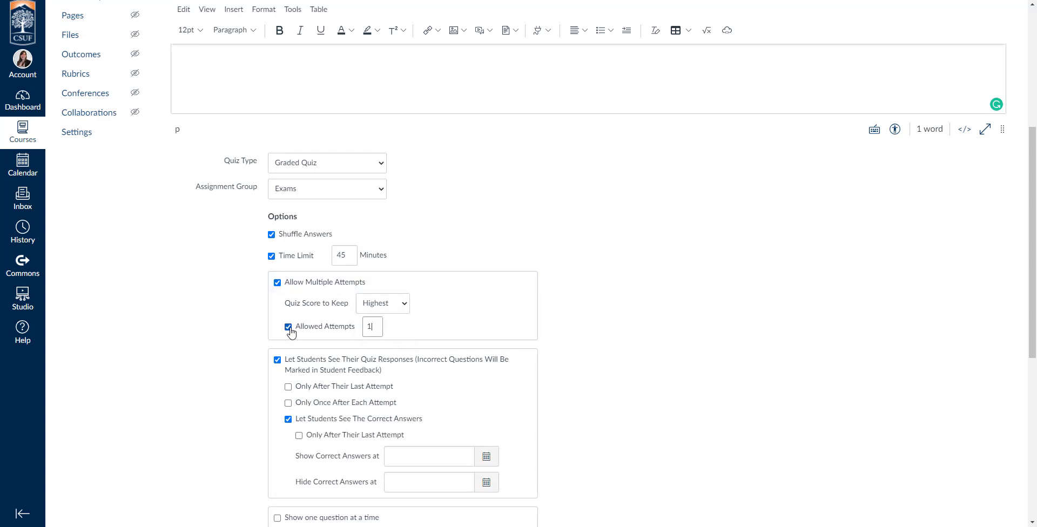
{"action": "double_click", "coordinate": [375, 330]}
{"action": "type", "text": "3"}
{"action": "left_click", "coordinate": [430, 330]}
Let students see their quiz responses, and let them see the correct answers only after their last attempt
{"action": "scroll", "coordinate": [224, 318], "scroll_direction": "down", "scroll_amount": 2}
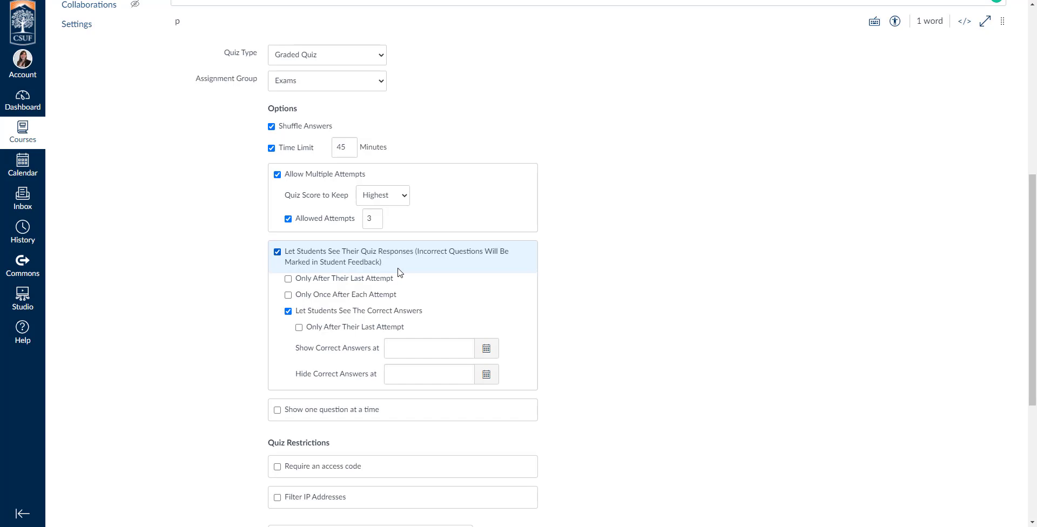
{"action": "left_click", "coordinate": [277, 252]}
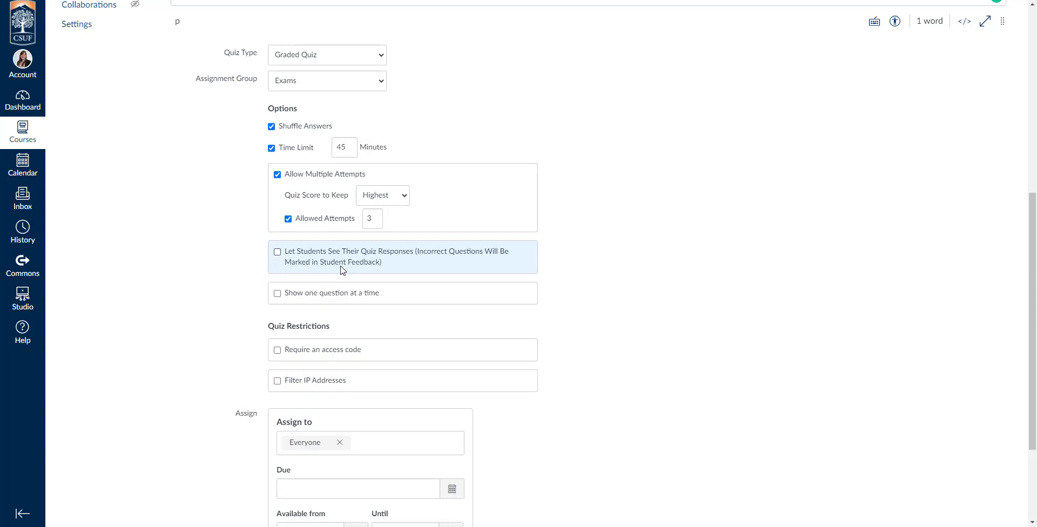
{"action": "left_click", "coordinate": [277, 253]}
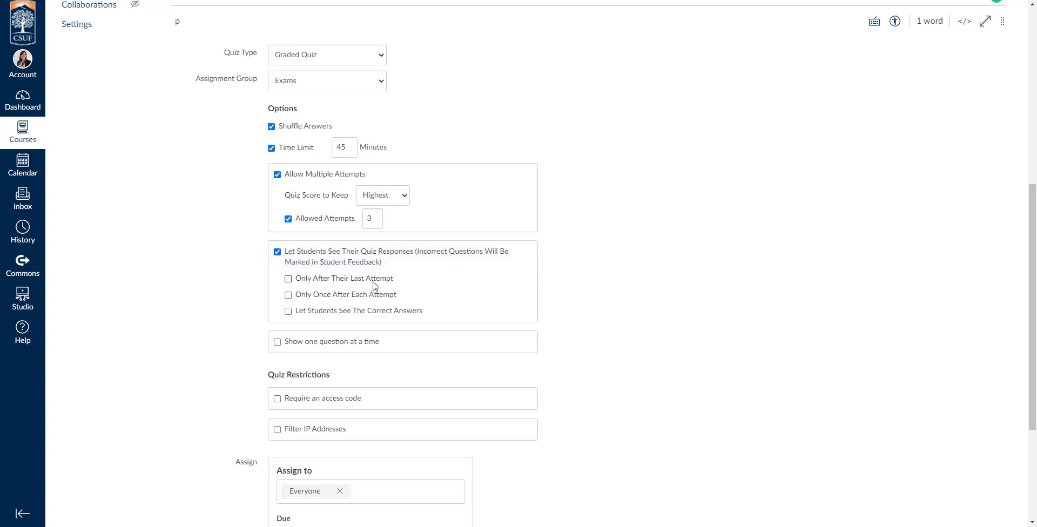
{"action": "left_click", "coordinate": [328, 282]}
{"action": "left_click", "coordinate": [328, 282]}
{"action": "left_click", "coordinate": [328, 298]}
{"action": "left_click", "coordinate": [289, 312]}
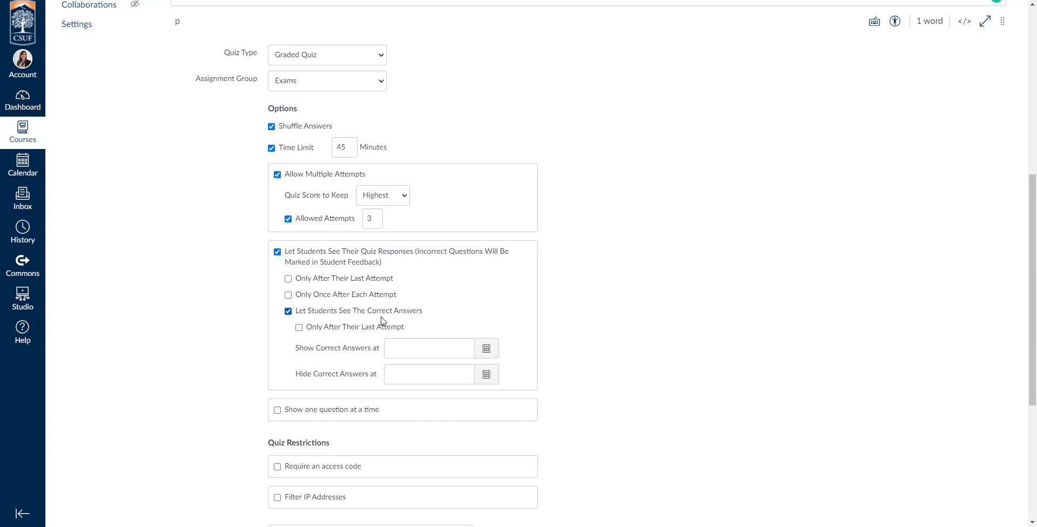
{"action": "left_click", "coordinate": [300, 328]}
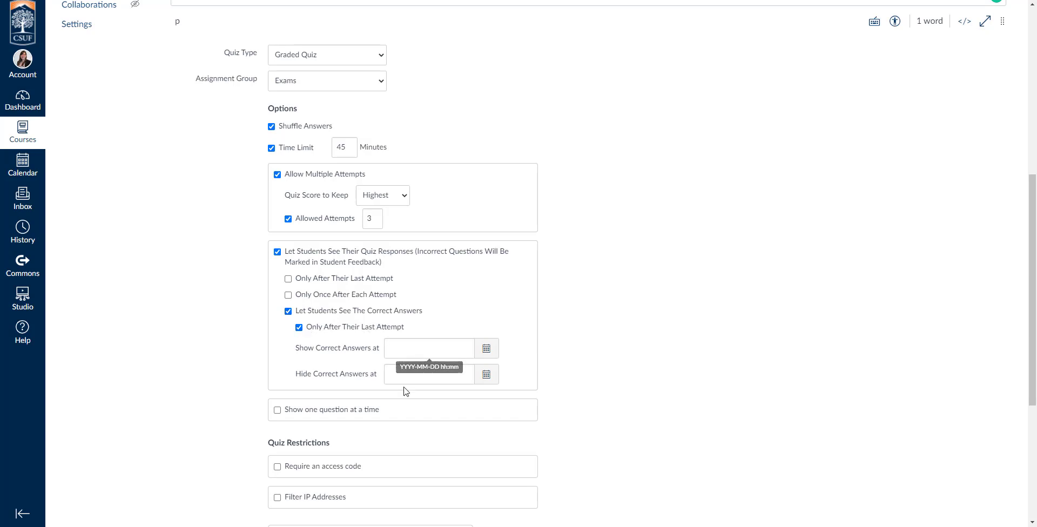
{"action": "left_click_drag", "start_coordinate": [299, 348], "coordinate": [381, 354]}
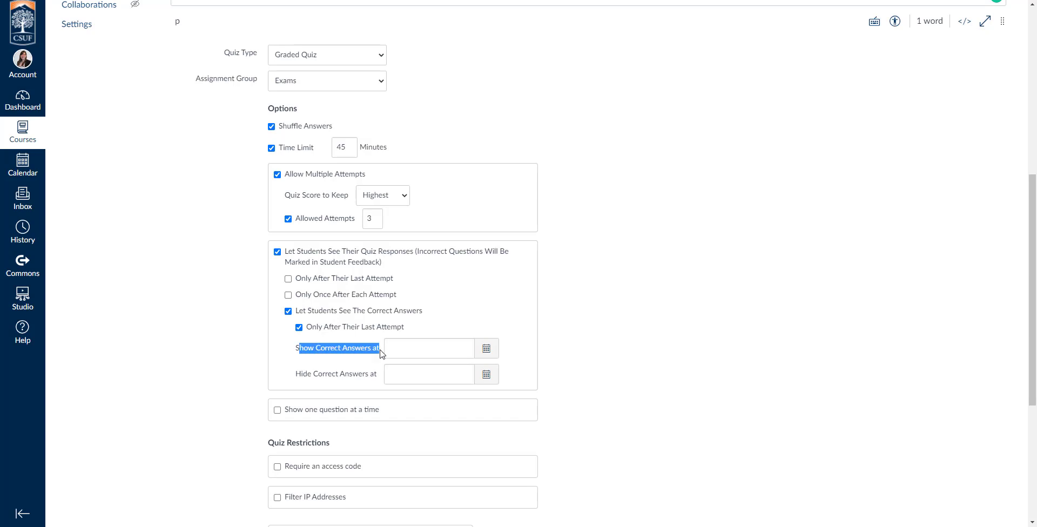
{"action": "left_click", "coordinate": [386, 350]}
{"action": "left_click_drag", "start_coordinate": [295, 375], "coordinate": [377, 378]}
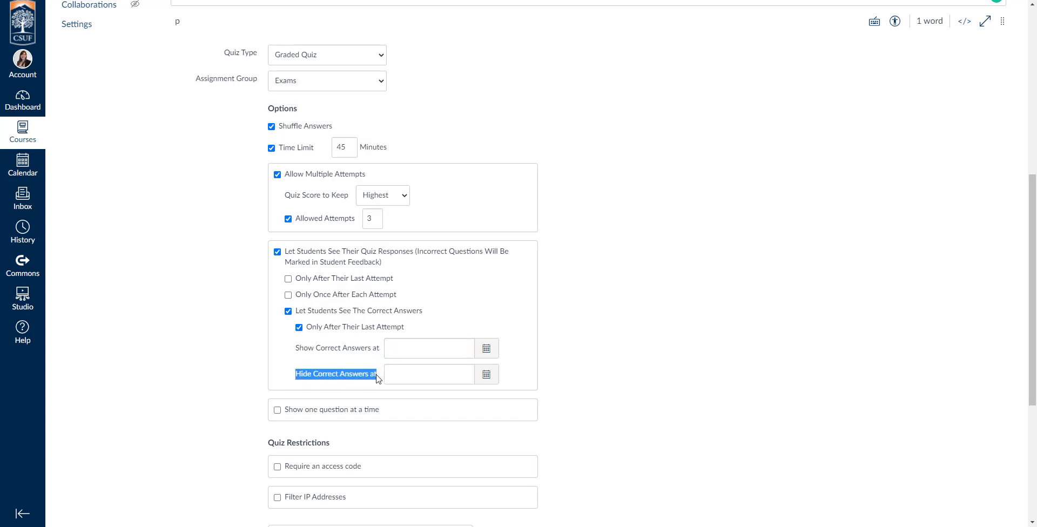
{"action": "left_click", "coordinate": [381, 375]}
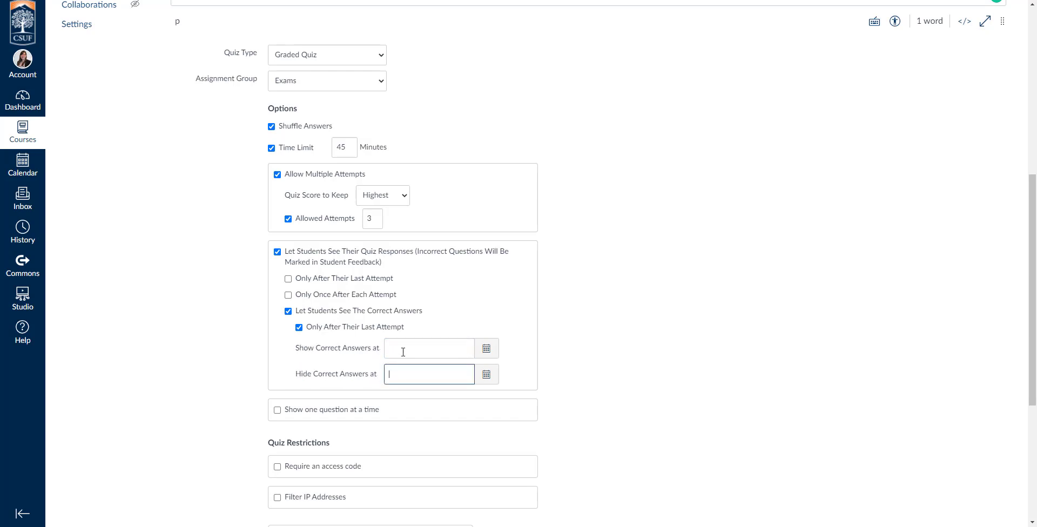
Set correct answers to show starting May 24, 2021 at 8:00 am
{"action": "left_click", "coordinate": [486, 348]}
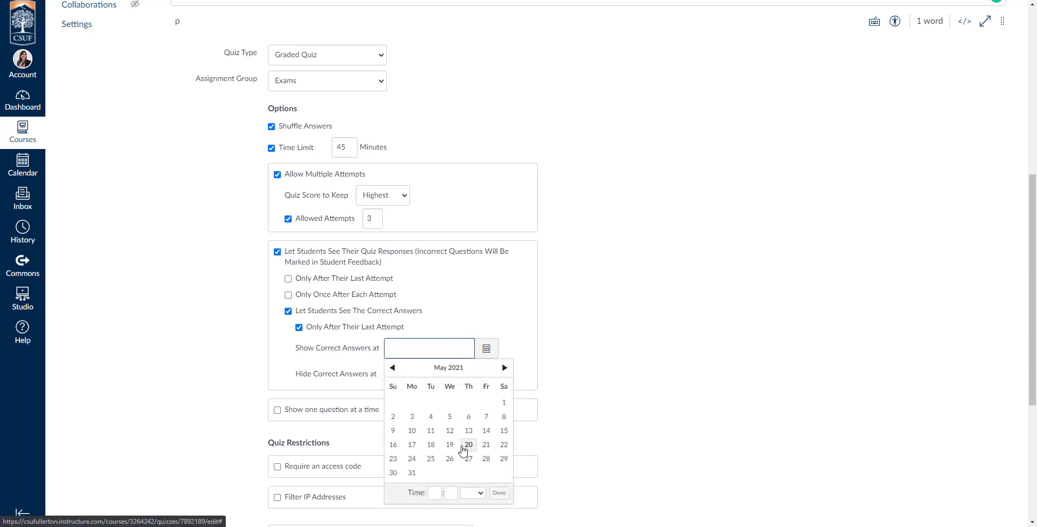
{"action": "left_click", "coordinate": [413, 460]}
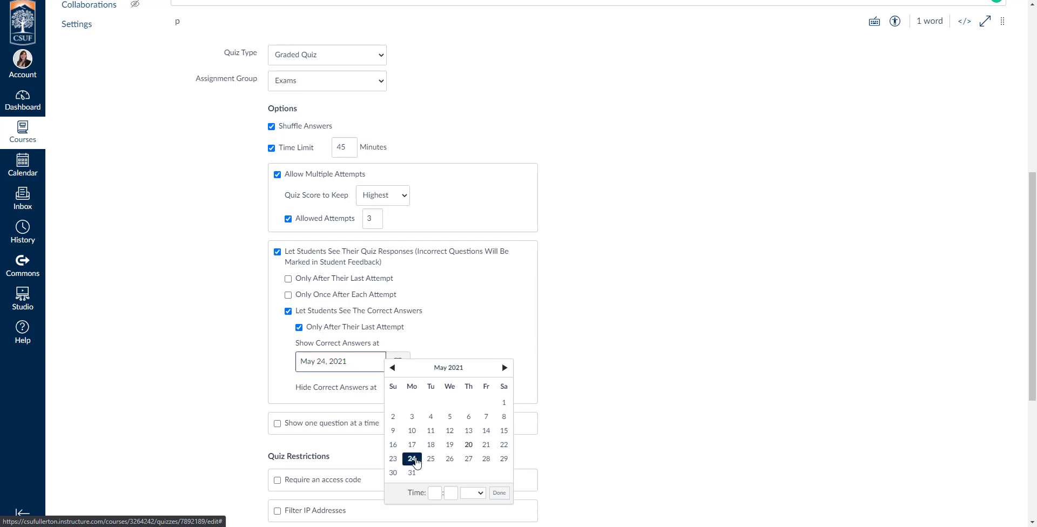
{"action": "left_click", "coordinate": [435, 492]}
{"action": "type", "text": "8"}
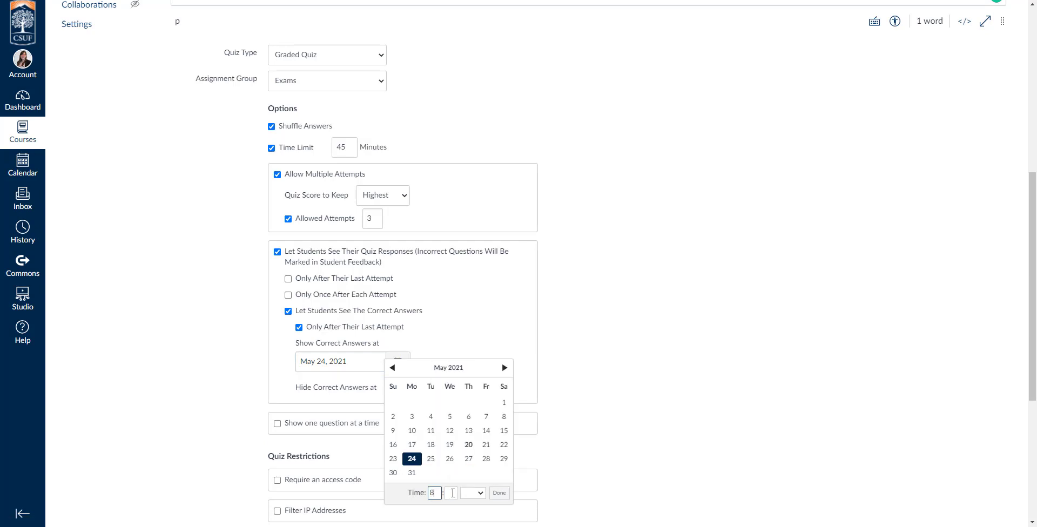
{"action": "left_click", "coordinate": [451, 493]}
{"action": "left_click", "coordinate": [474, 492]}
{"action": "left_click", "coordinate": [471, 471]}
{"action": "left_click", "coordinate": [499, 493]}
Set correct answers to be hidden from May 25, 2021 at 8:00 am
{"action": "left_click", "coordinate": [406, 389]}
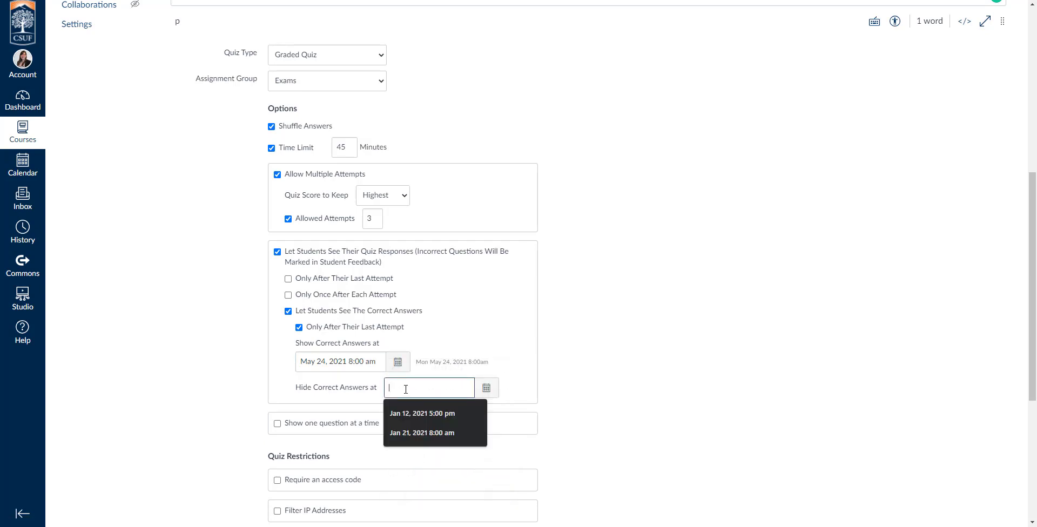
{"action": "left_click", "coordinate": [487, 388]}
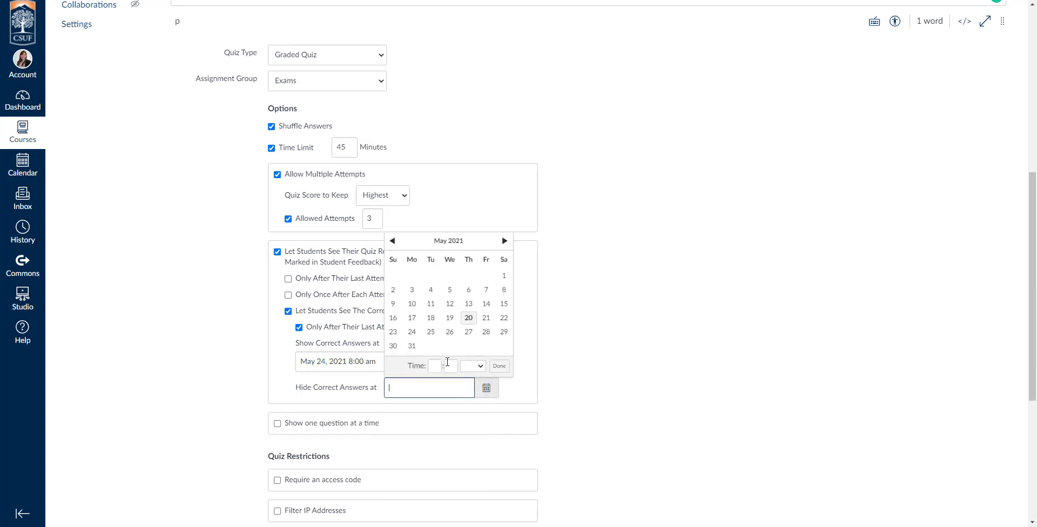
{"action": "left_click", "coordinate": [430, 331]}
{"action": "left_click", "coordinate": [435, 366]}
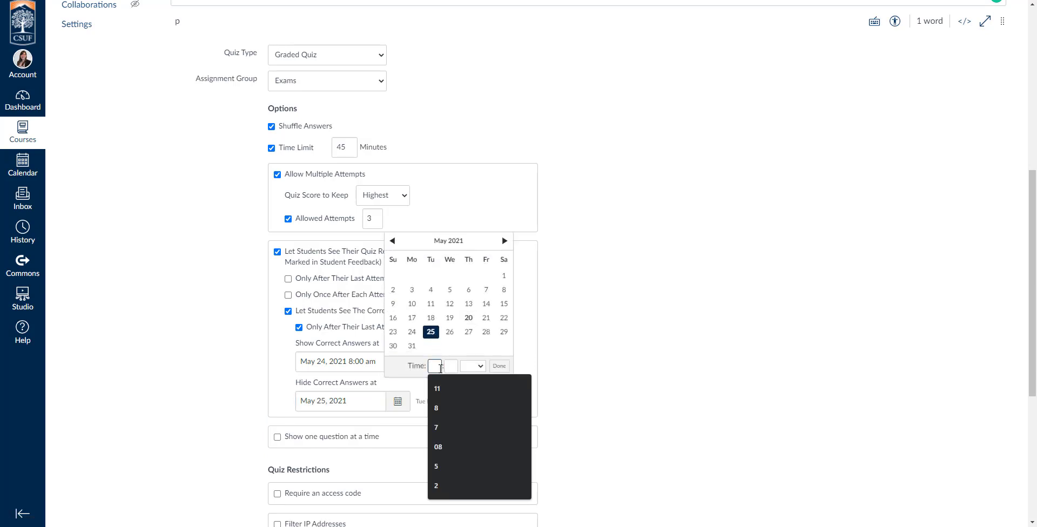
{"action": "type", "text": "8"}
{"action": "left_click", "coordinate": [457, 370]}
{"action": "type", "text": "00"}
{"action": "left_click", "coordinate": [473, 366]}
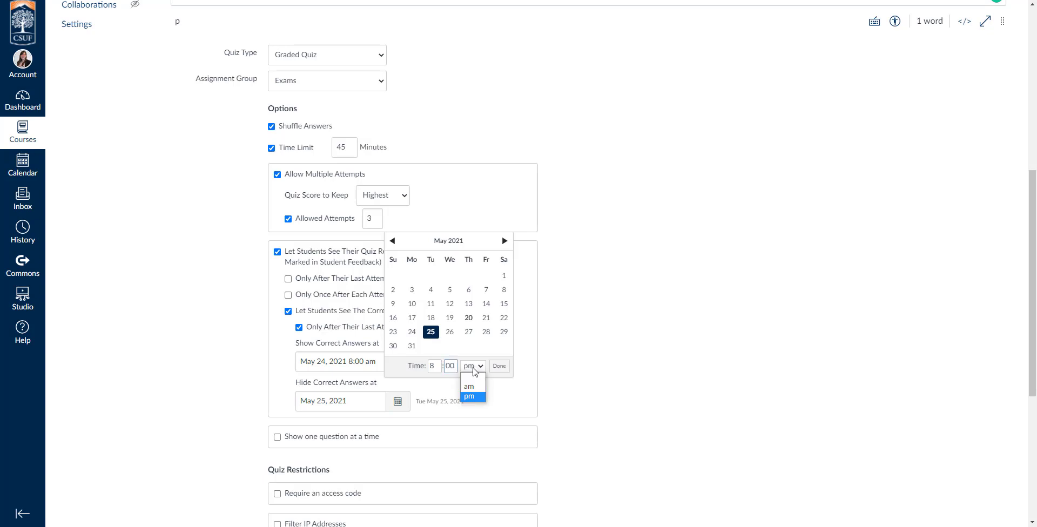
{"action": "left_click", "coordinate": [469, 387]}
{"action": "left_click", "coordinate": [499, 367]}
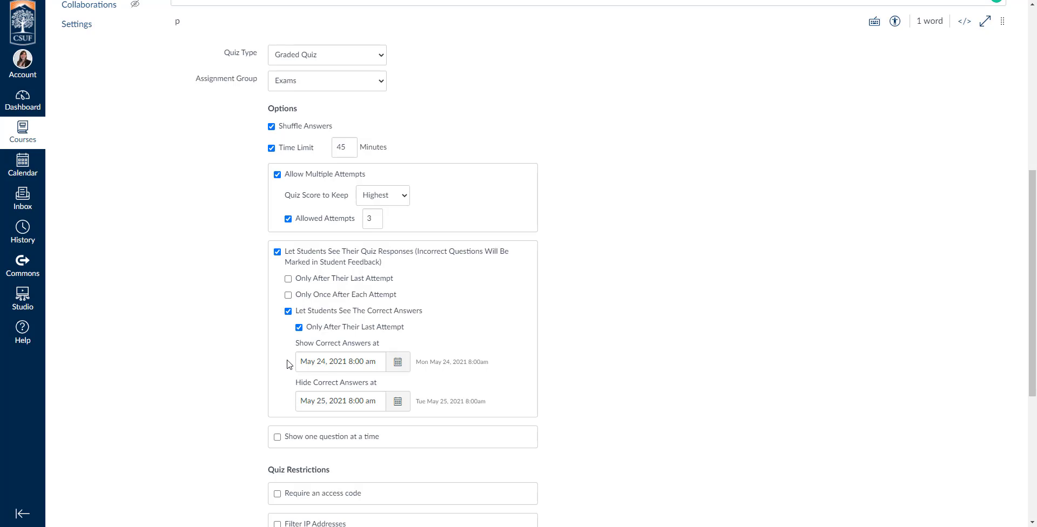
Try the options for showing one question at a time and locking questions after answering, and clear both again
{"action": "scroll", "coordinate": [231, 322], "scroll_direction": "down", "scroll_amount": 1}
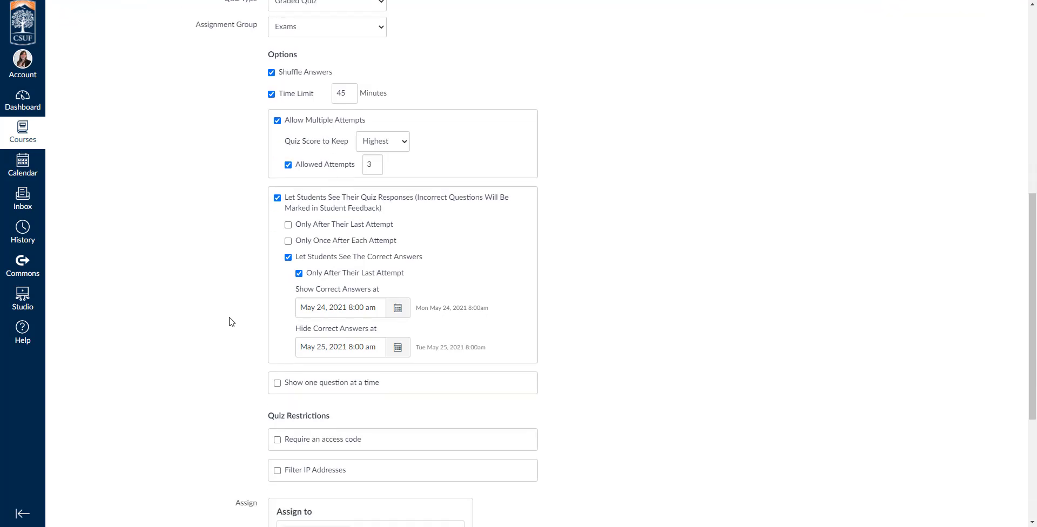
{"action": "left_click", "coordinate": [278, 383]}
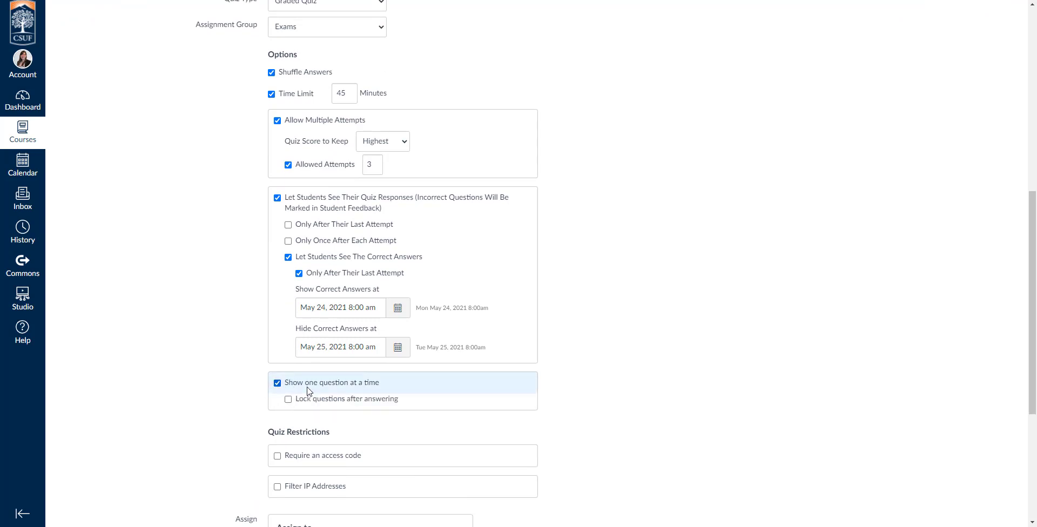
{"action": "left_click", "coordinate": [289, 400]}
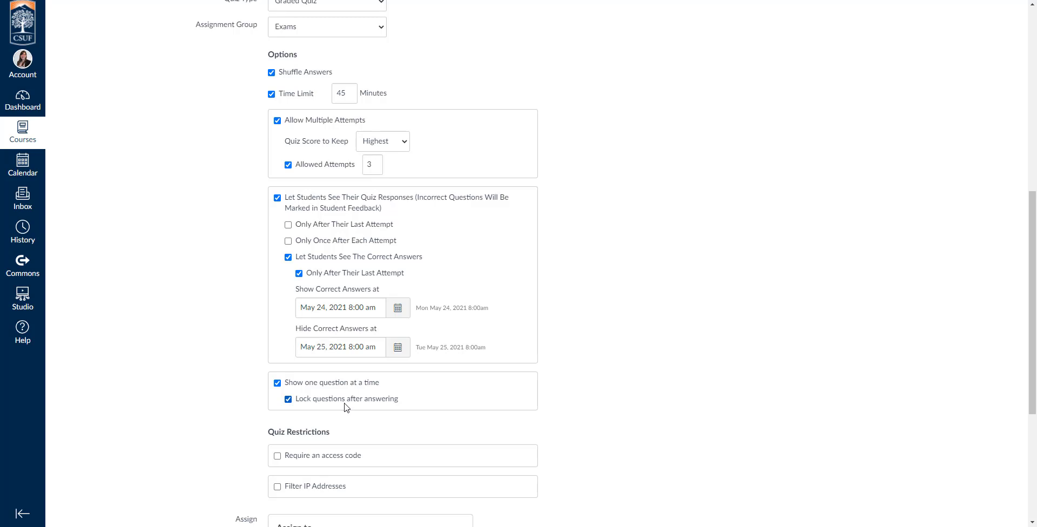
{"action": "left_click", "coordinate": [290, 402]}
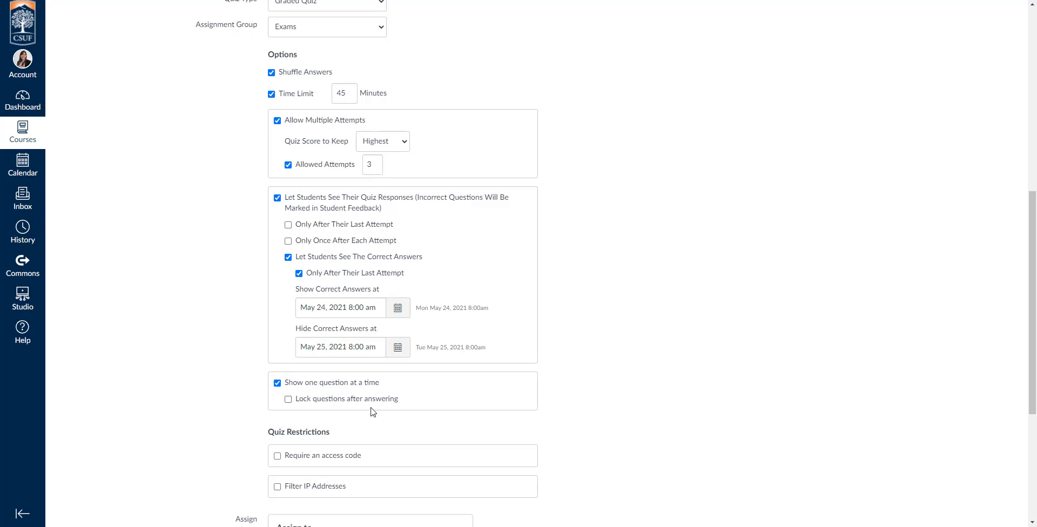
{"action": "left_click", "coordinate": [278, 384]}
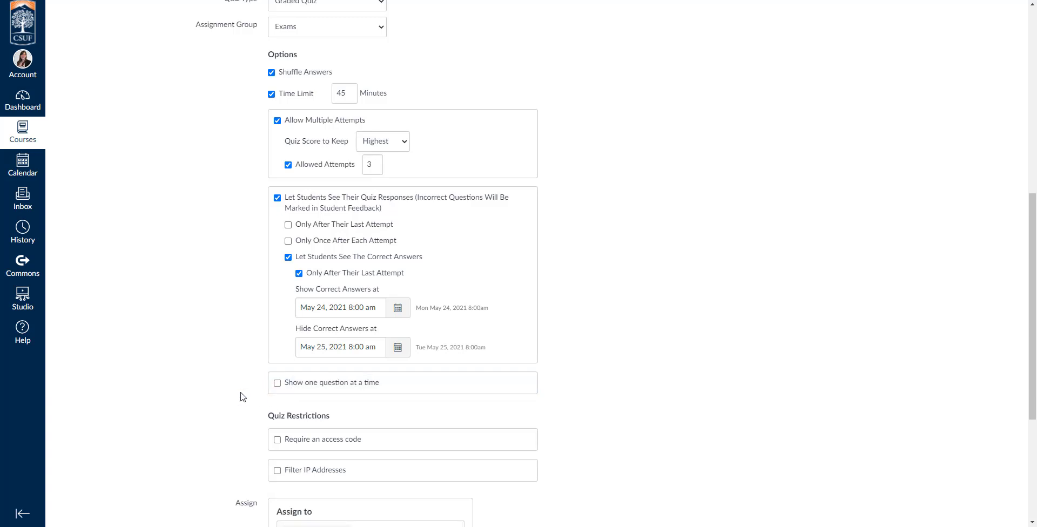
Try the quiz restriction that requires an access code, and clear it again without entering a code
{"action": "scroll", "coordinate": [240, 397], "scroll_direction": "down", "scroll_amount": 3}
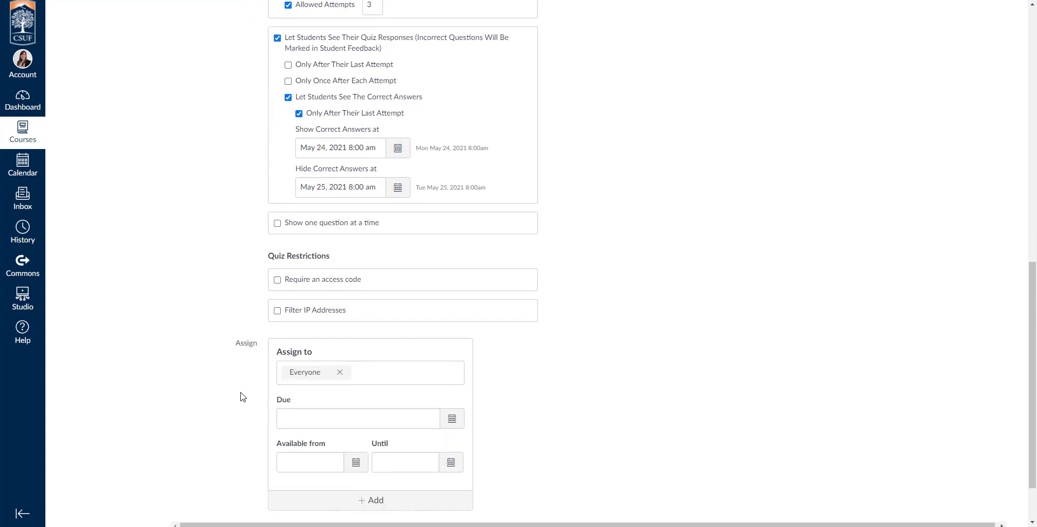
{"action": "left_click", "coordinate": [319, 285]}
{"action": "left_click", "coordinate": [324, 298]}
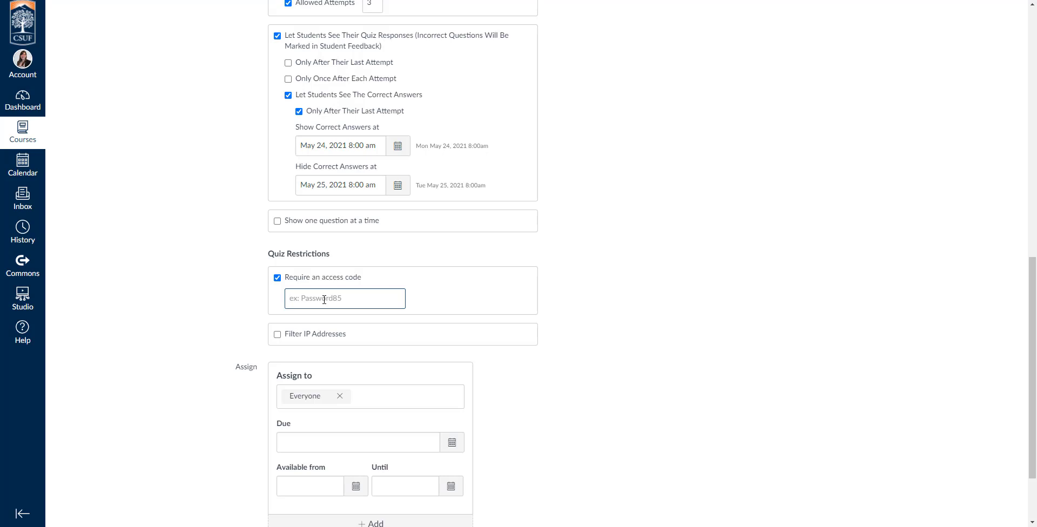
{"action": "left_click", "coordinate": [277, 278]}
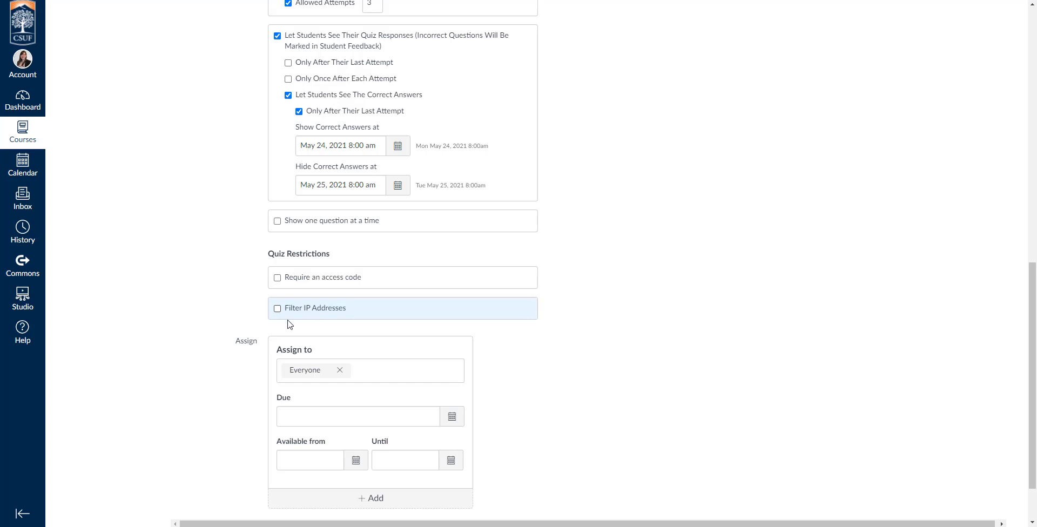
Add a second assignment block to the quiz and view the sections it can be assigned to
{"action": "scroll", "coordinate": [236, 327], "scroll_direction": "down", "scroll_amount": 2}
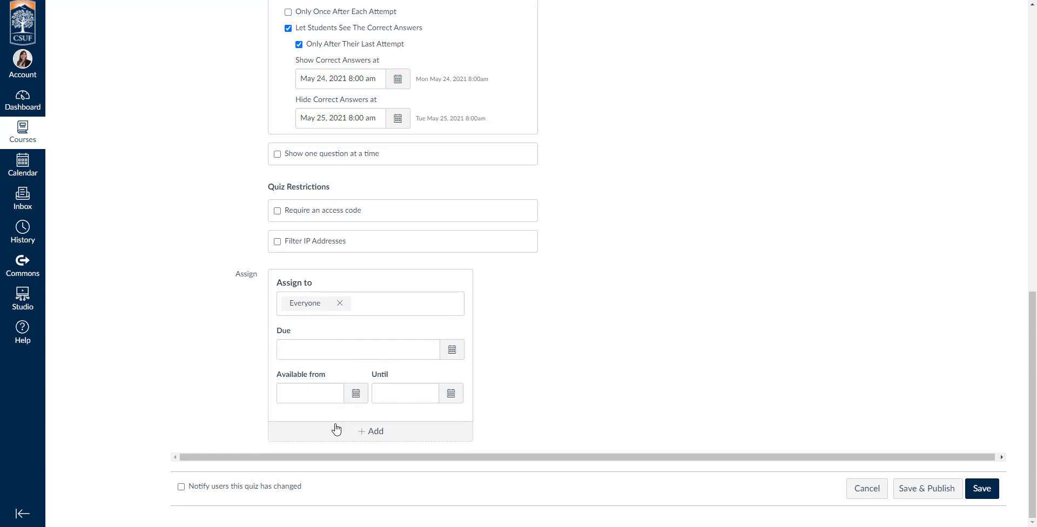
{"action": "left_click", "coordinate": [350, 436]}
{"action": "scroll", "coordinate": [307, 368], "scroll_direction": "down", "scroll_amount": 2}
{"action": "left_click", "coordinate": [307, 367]}
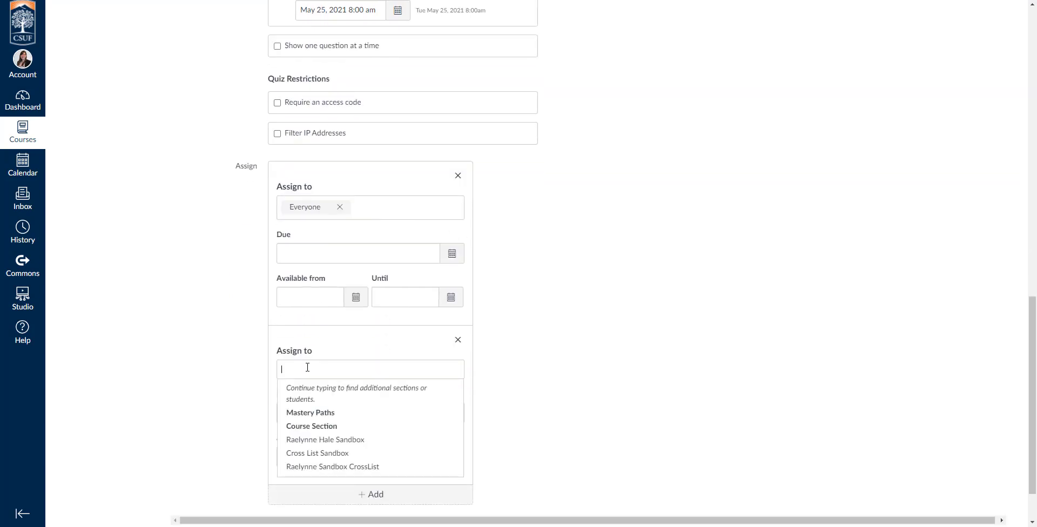
{"action": "left_click", "coordinate": [267, 355]}
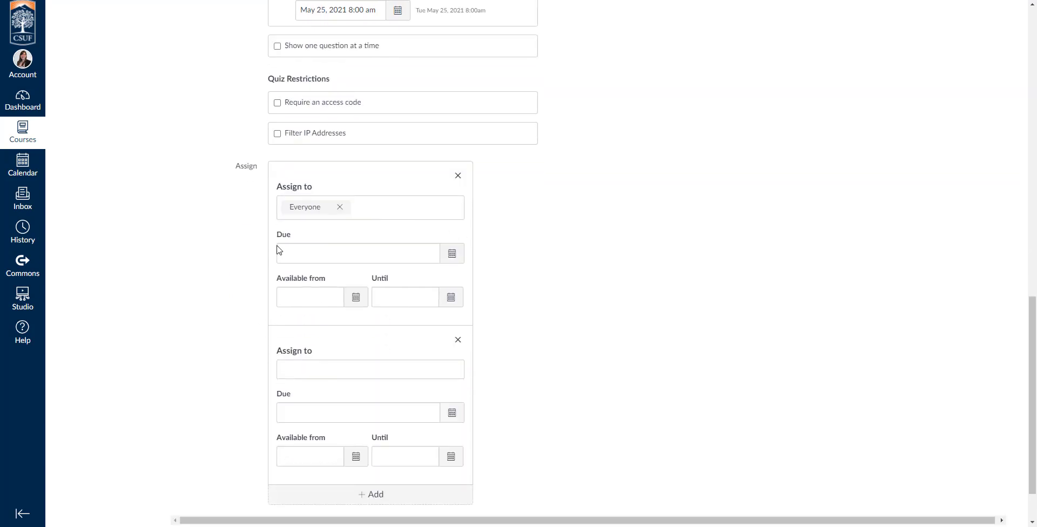
Set the quiz due date for Everyone to May 23 at 11:59pm
{"action": "left_click", "coordinate": [452, 254]}
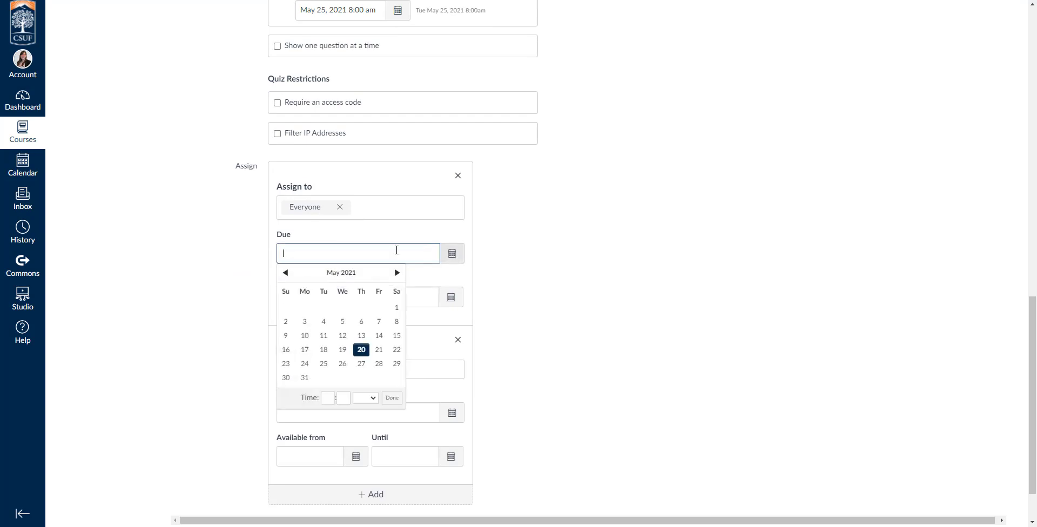
{"action": "left_click", "coordinate": [287, 364]}
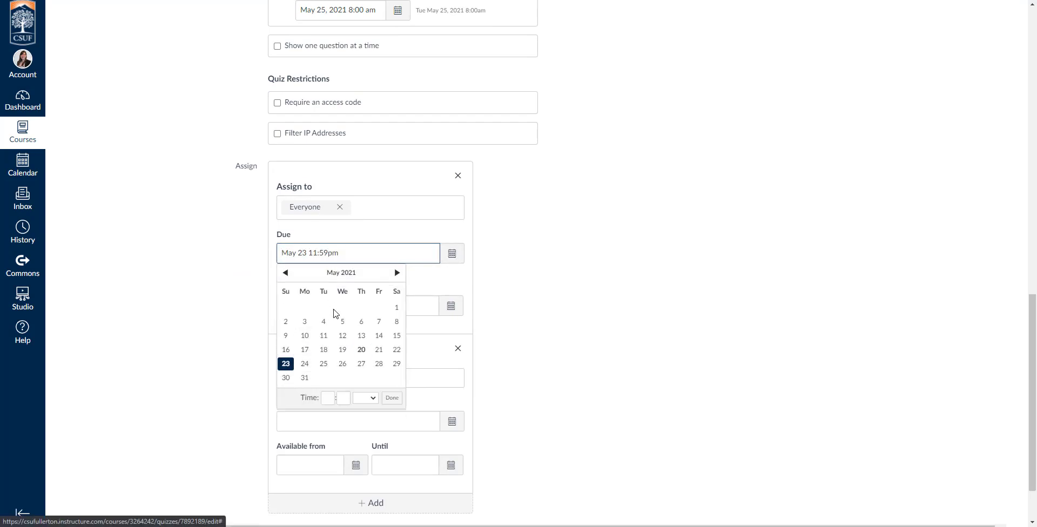
{"action": "left_click", "coordinate": [392, 398]}
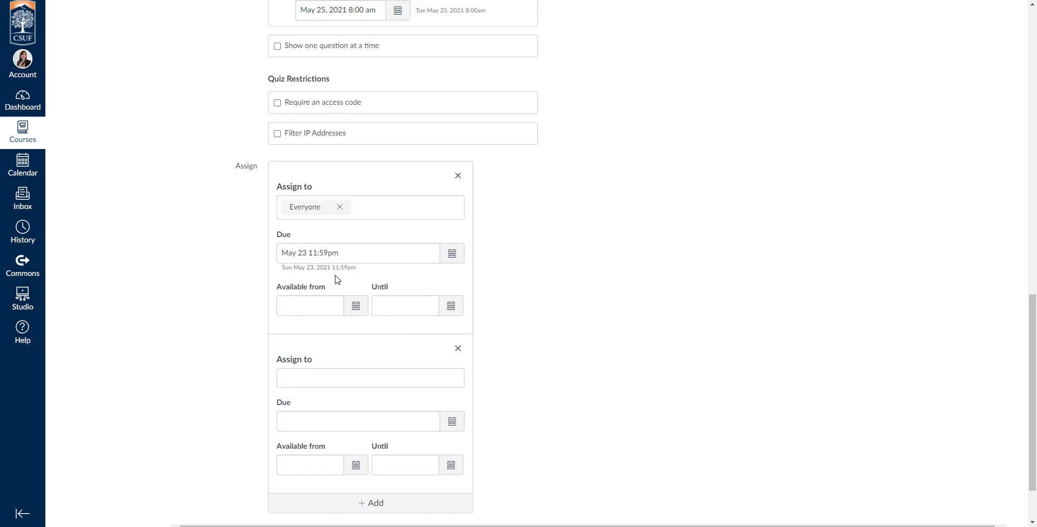
Make the quiz available to Everyone from May 21 at 8am
{"action": "left_click_drag", "start_coordinate": [276, 287], "coordinate": [408, 292]}
{"action": "left_click", "coordinate": [352, 310]}
{"action": "left_click", "coordinate": [352, 310]}
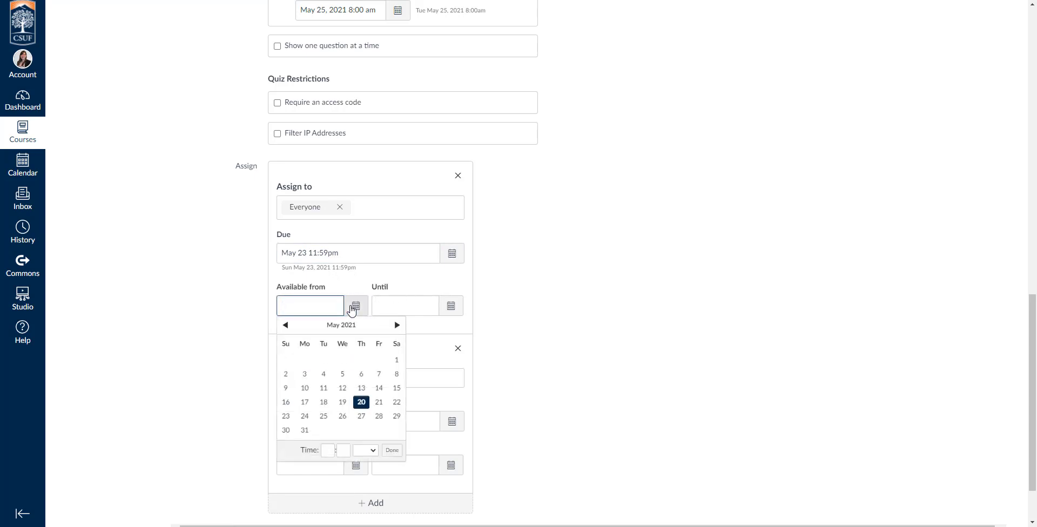
{"action": "left_click", "coordinate": [379, 402]}
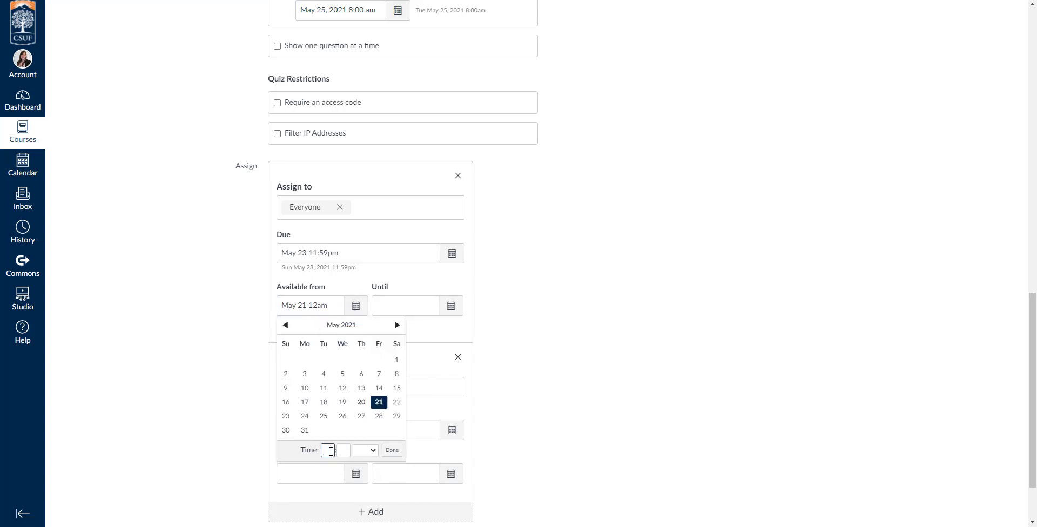
{"action": "type", "text": "8"}
{"action": "key", "text": "Tab"}
{"action": "type", "text": "00"}
{"action": "left_click", "coordinate": [358, 455]}
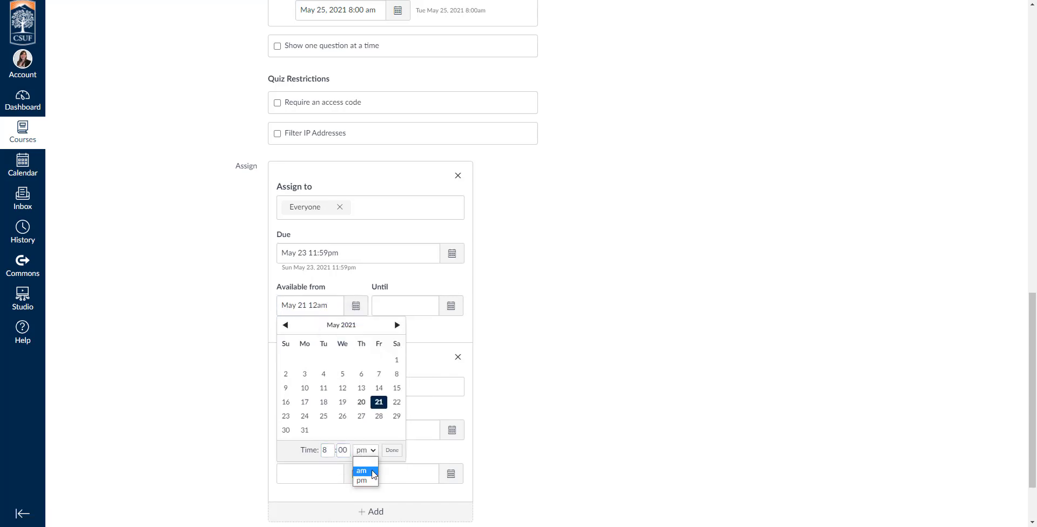
{"action": "left_click", "coordinate": [377, 478]}
{"action": "left_click", "coordinate": [393, 449]}
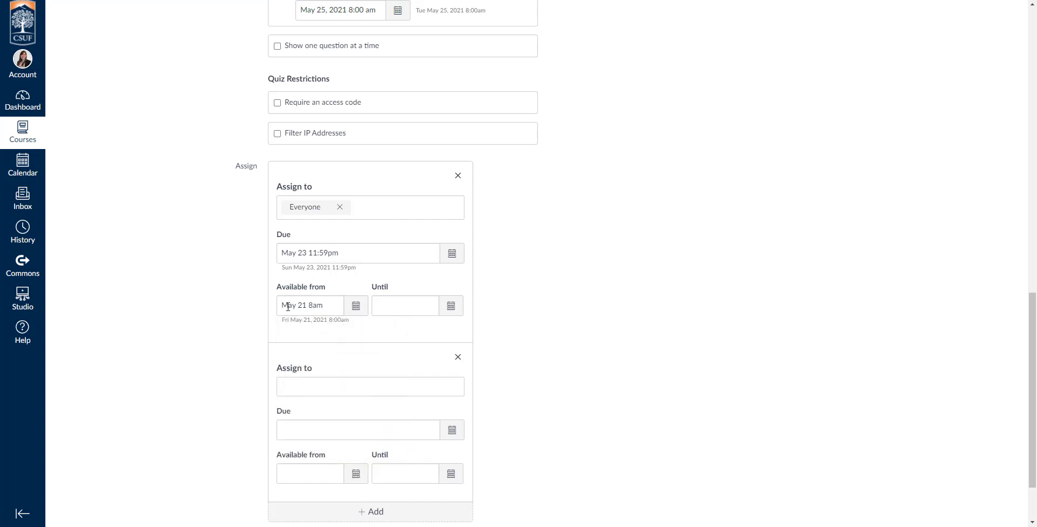
Set the quiz's Until date for Everyone to May 23 at 11:59pm, matching the due date
{"action": "left_click", "coordinate": [296, 254]}
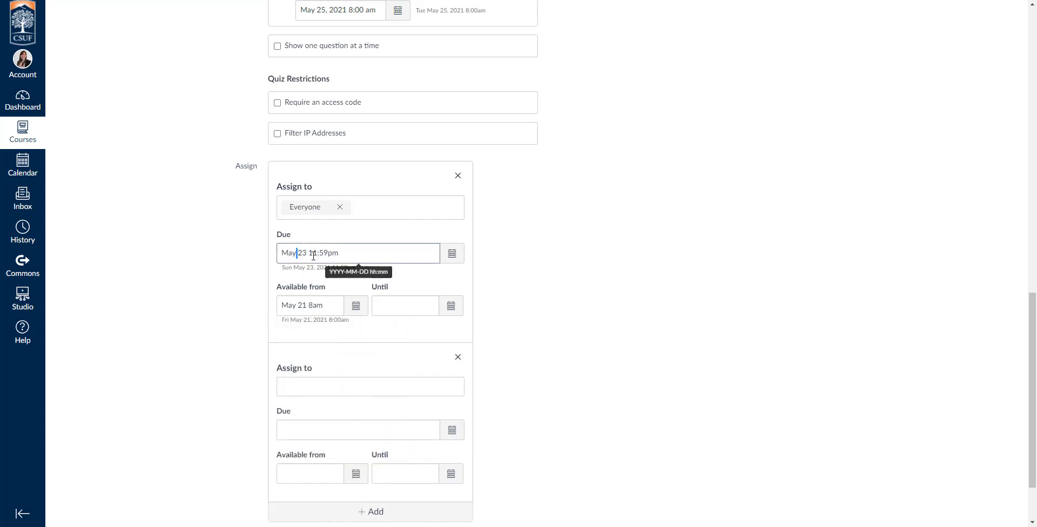
{"action": "left_click", "coordinate": [357, 253], "text": "shift"}
{"action": "left_click", "coordinate": [359, 253]}
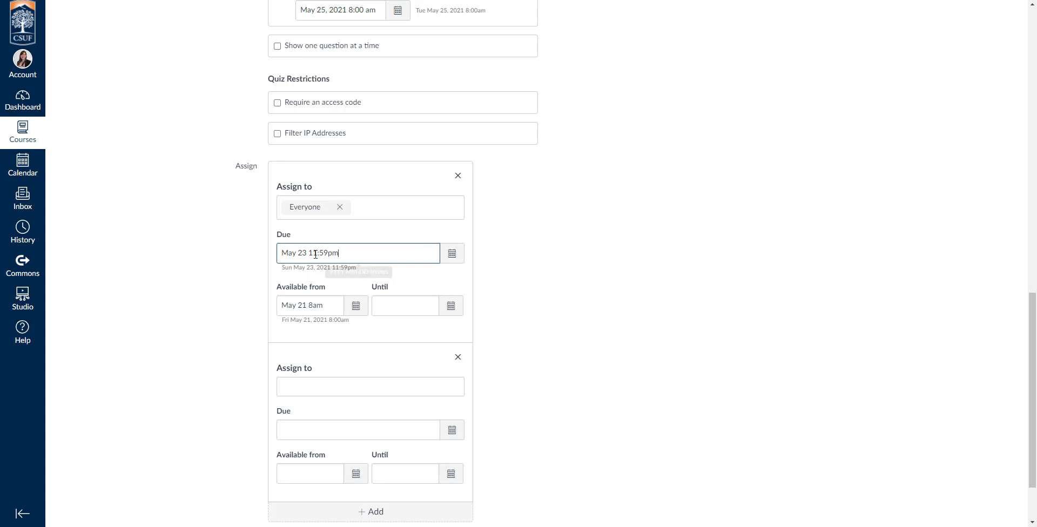
{"action": "left_click", "coordinate": [452, 313]}
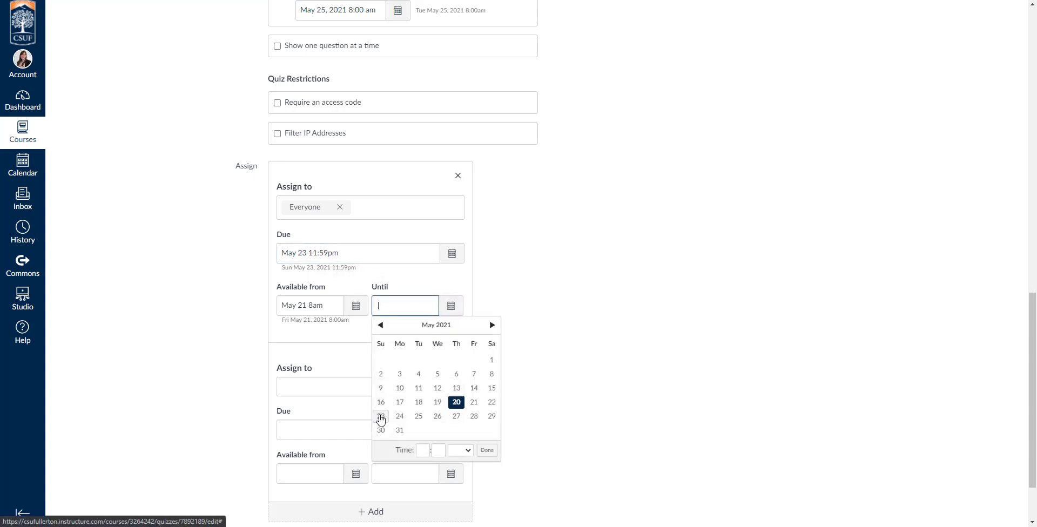
{"action": "left_click", "coordinate": [381, 417]}
{"action": "left_click", "coordinate": [487, 450]}
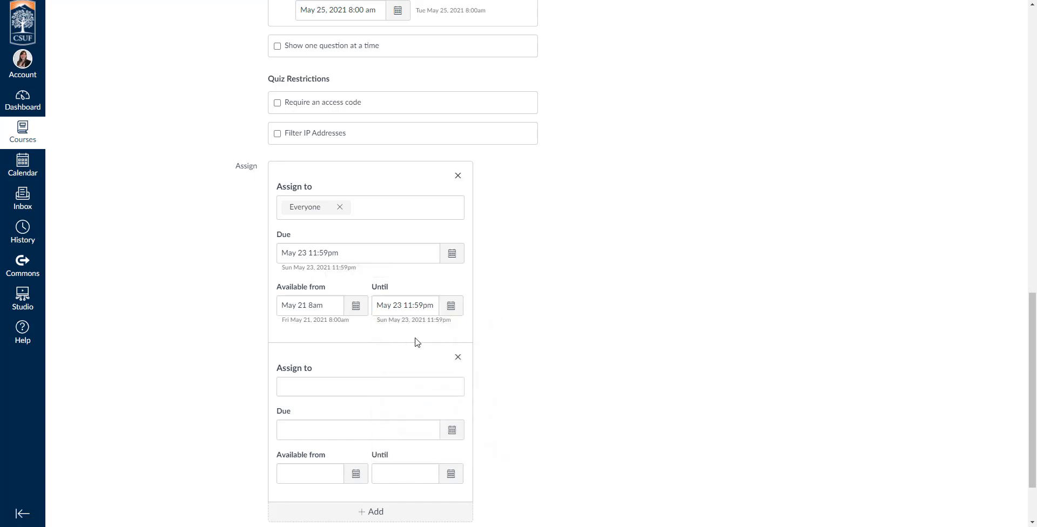
Search for an individual student by first name as the assignee of the second assignment block
{"action": "scroll", "coordinate": [368, 347], "scroll_direction": "down", "scroll_amount": 1}
{"action": "left_click", "coordinate": [326, 331]}
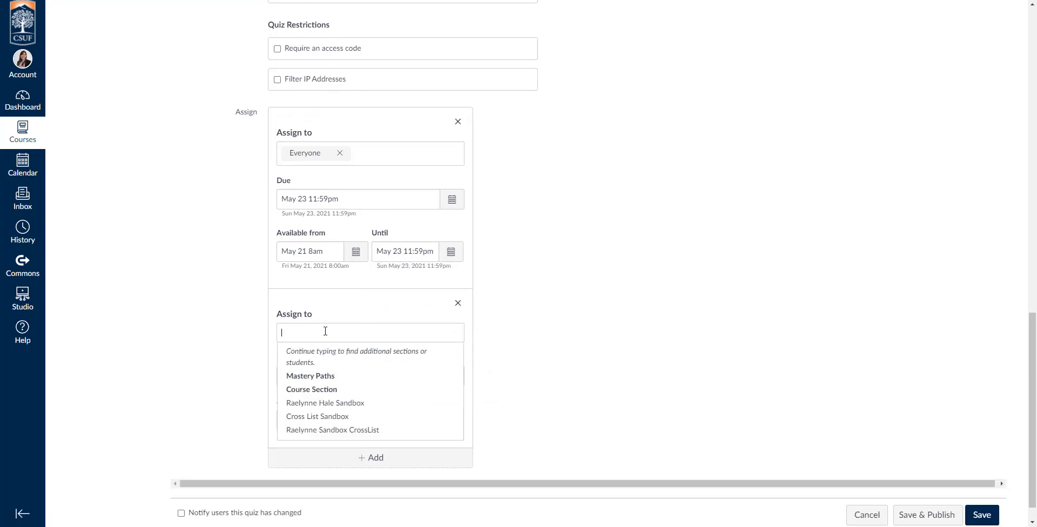
{"action": "type", "text": "Jimmy"}
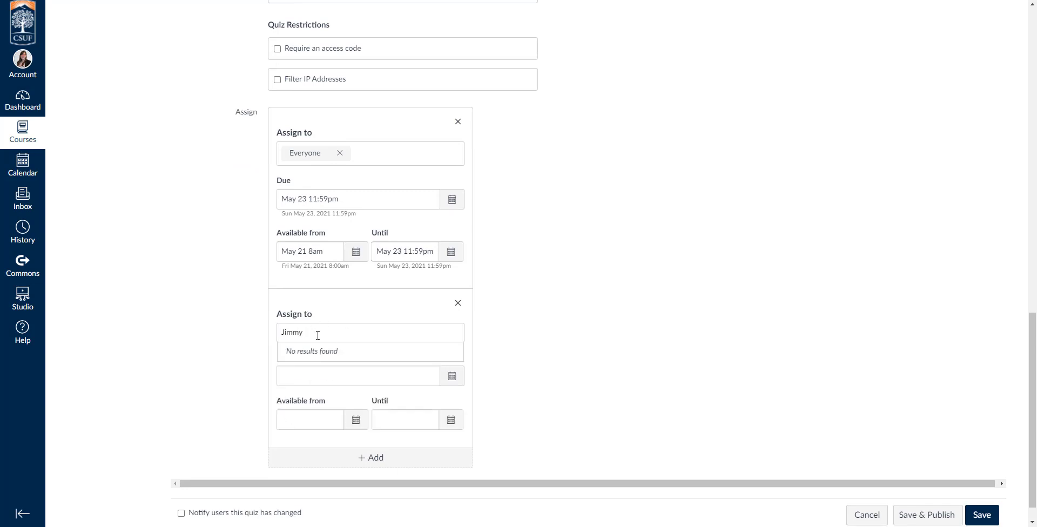
{"action": "left_click", "coordinate": [312, 384]}
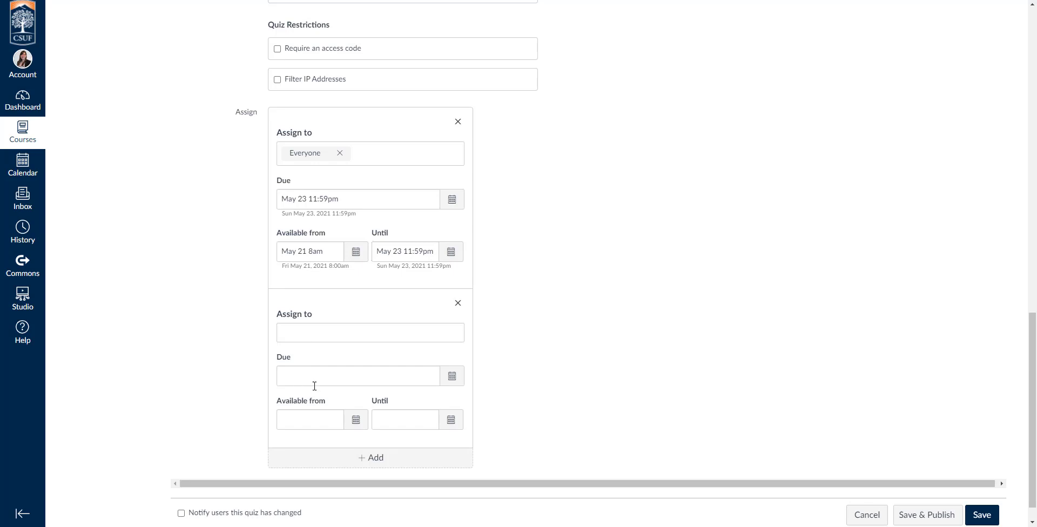
Set the second assignment block's due date to May 25 at 11:59pm
{"action": "left_click", "coordinate": [458, 381]}
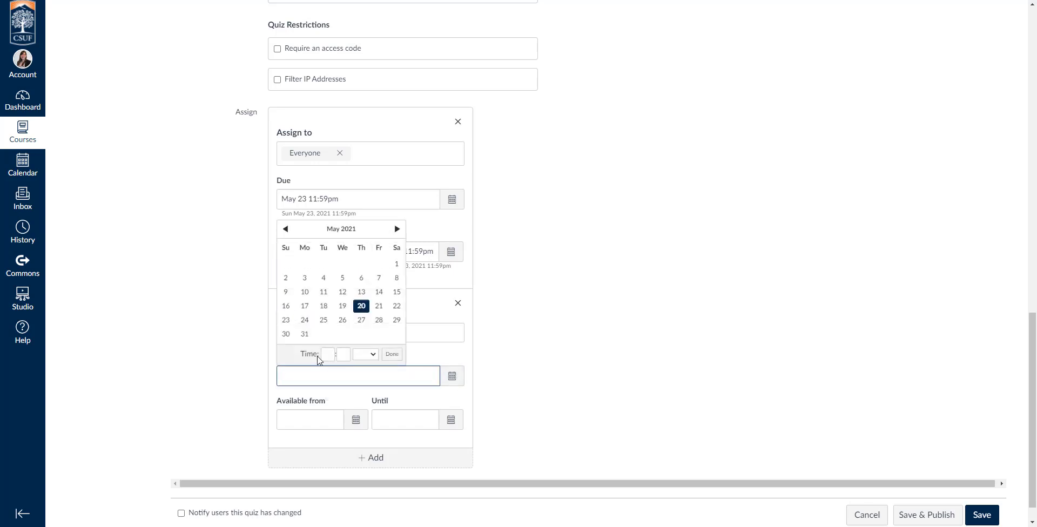
{"action": "scroll", "coordinate": [318, 325], "scroll_direction": "down", "scroll_amount": 1}
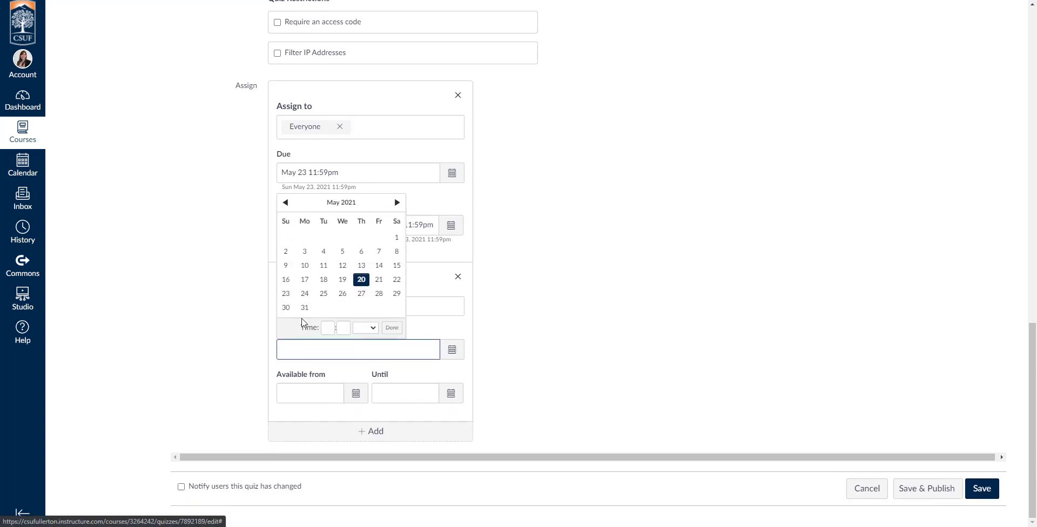
{"action": "left_click", "coordinate": [324, 293]}
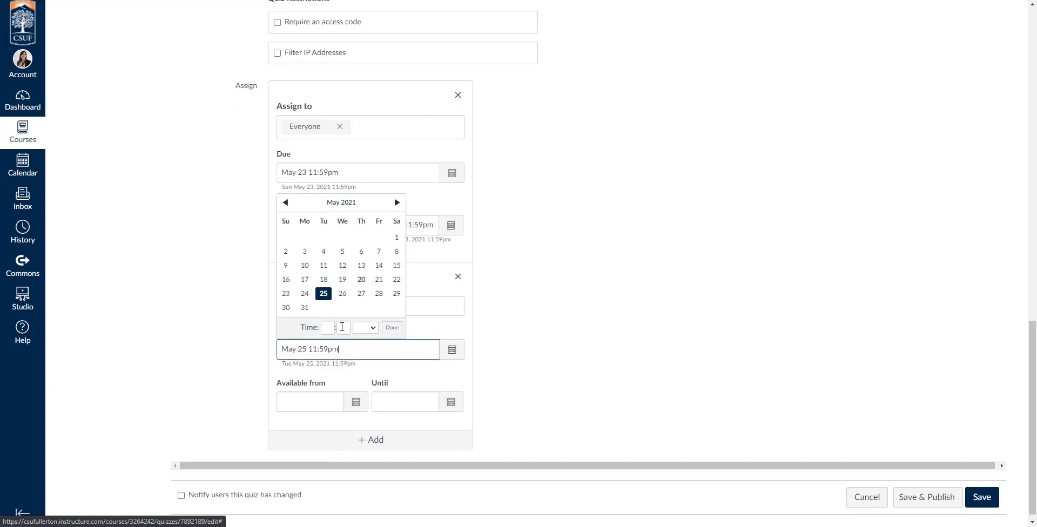
{"action": "left_click", "coordinate": [392, 328]}
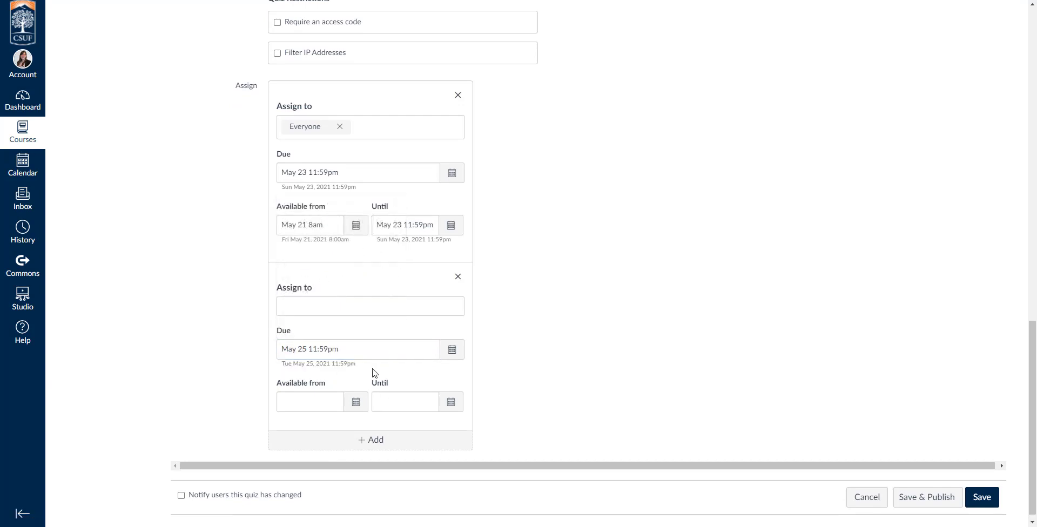
Remove the second assignment block and try to save the quiz
{"action": "left_click", "coordinate": [347, 303]}
{"action": "left_click", "coordinate": [458, 279]}
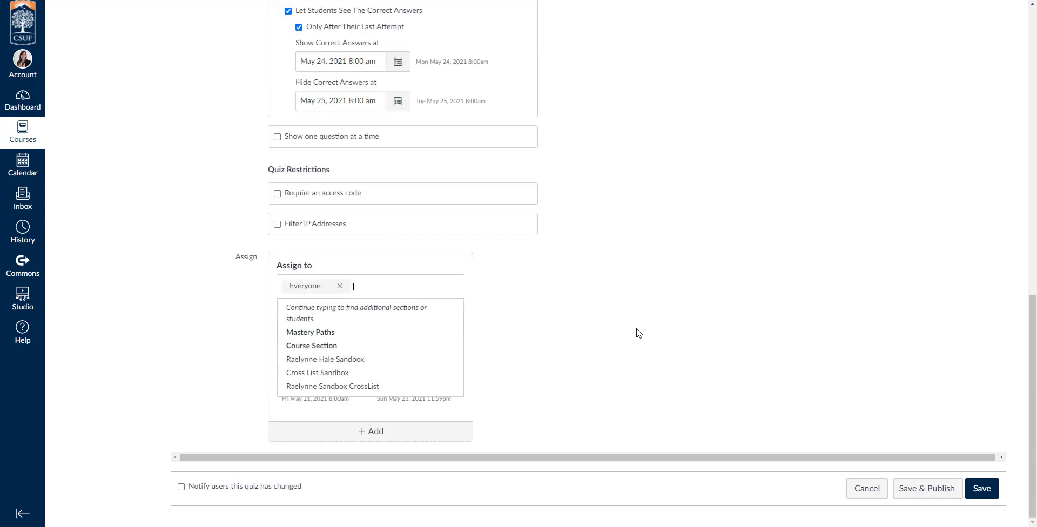
{"action": "scroll", "coordinate": [609, 375], "scroll_direction": "up", "scroll_amount": 12}
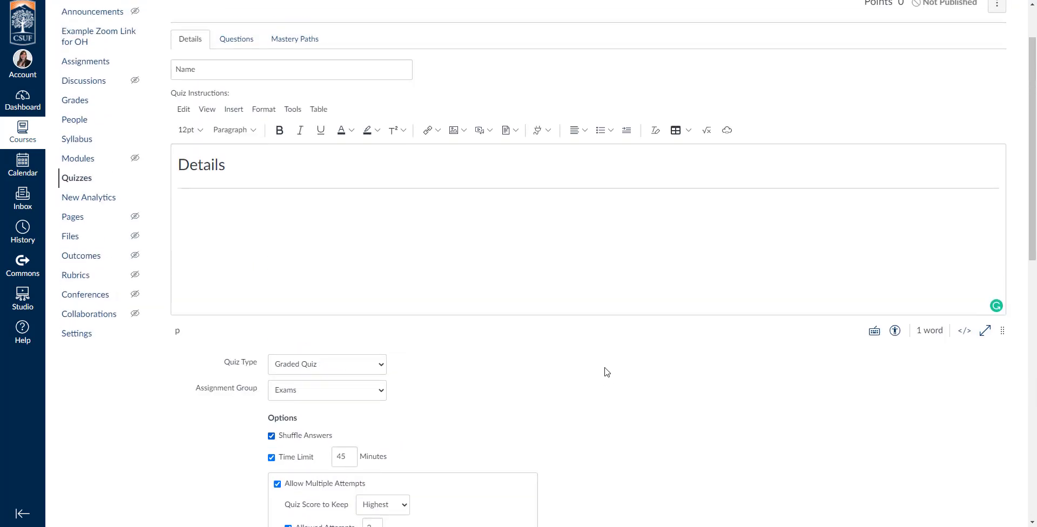
{"action": "scroll", "coordinate": [584, 352], "scroll_direction": "down", "scroll_amount": 10}
{"action": "scroll", "coordinate": [583, 352], "scroll_direction": "down", "scroll_amount": 3}
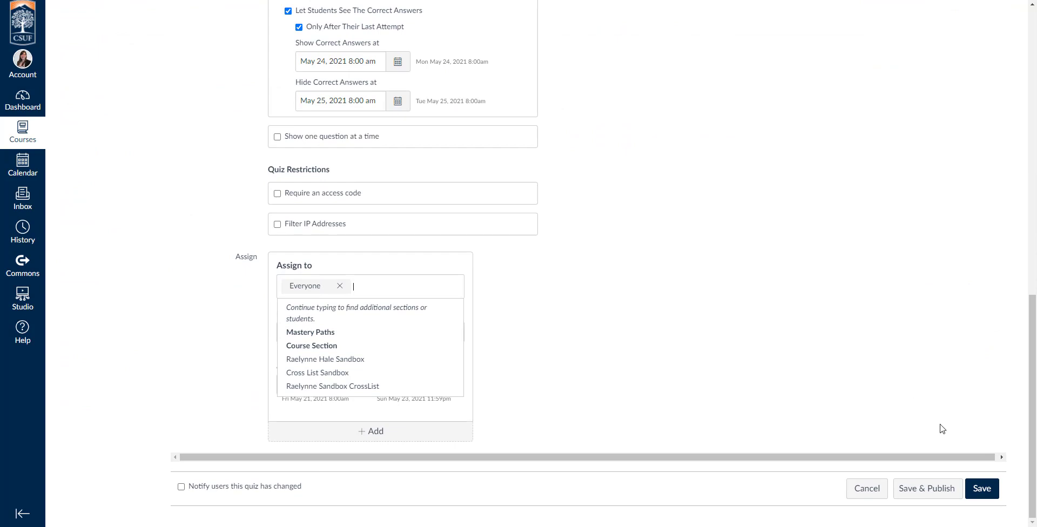
{"action": "left_click", "coordinate": [993, 493]}
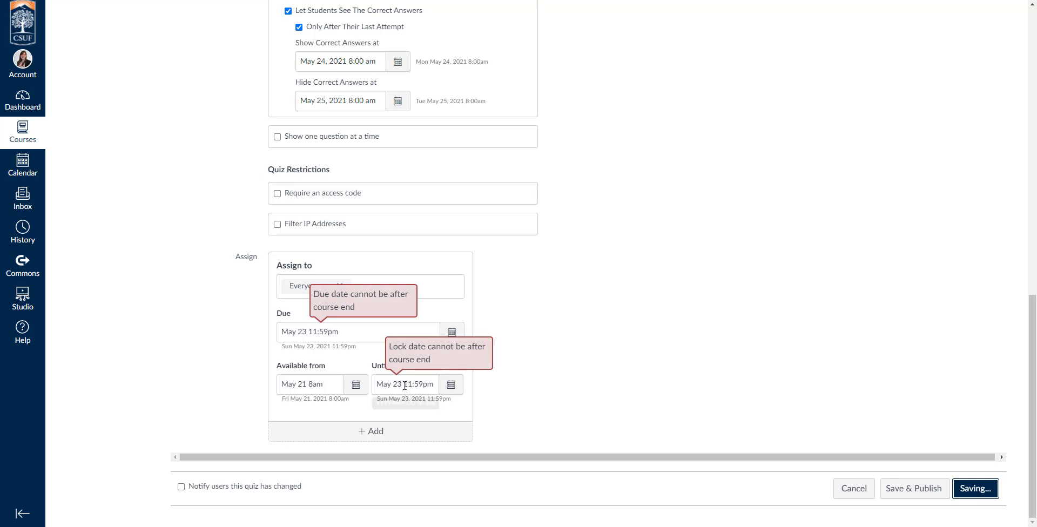
Clear the Until and due dates for Everyone and save the quiz
{"action": "triple_click", "coordinate": [421, 384]}
{"action": "key", "text": "BackSpace"}
{"action": "triple_click", "coordinate": [358, 339]}
{"action": "key", "text": "BackSpace"}
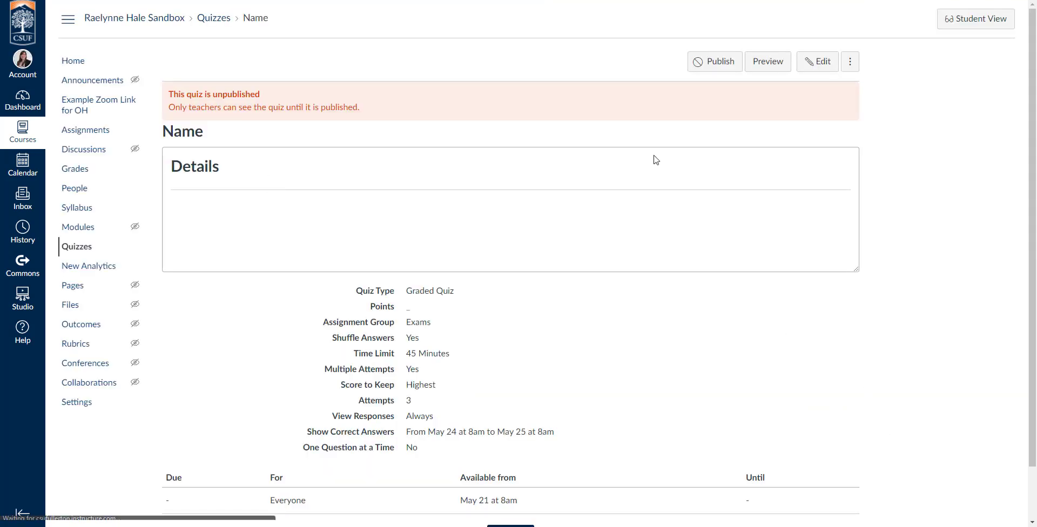
Review the saved quiz's settings summary, reopening the quiz titled Name from the course's quiz list
{"action": "scroll", "coordinate": [627, 236], "scroll_direction": "down", "scroll_amount": 1}
{"action": "scroll", "coordinate": [626, 236], "scroll_direction": "up", "scroll_amount": 1}
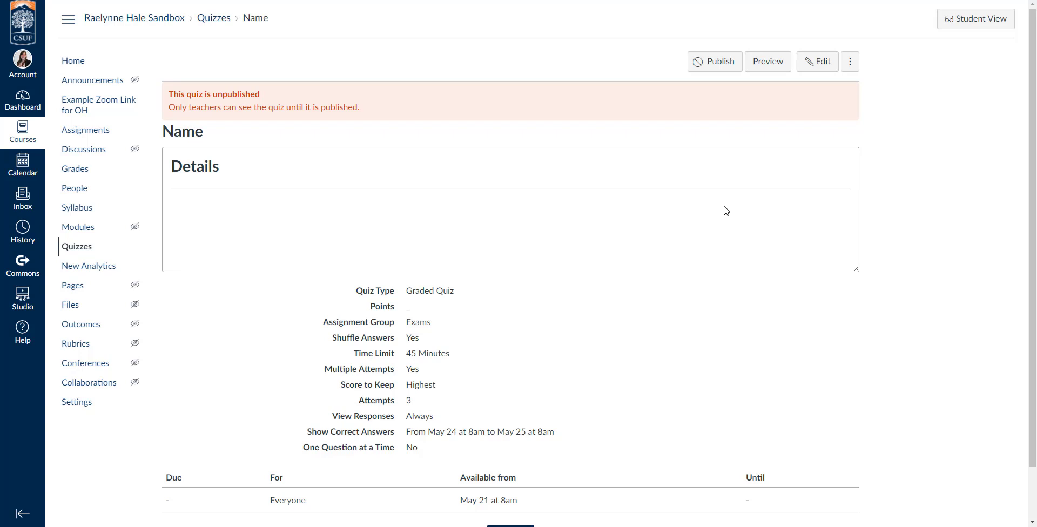
{"action": "scroll", "coordinate": [727, 211], "scroll_direction": "down", "scroll_amount": 1}
{"action": "scroll", "coordinate": [727, 211], "scroll_direction": "up", "scroll_amount": 1}
{"action": "left_click", "coordinate": [86, 249]}
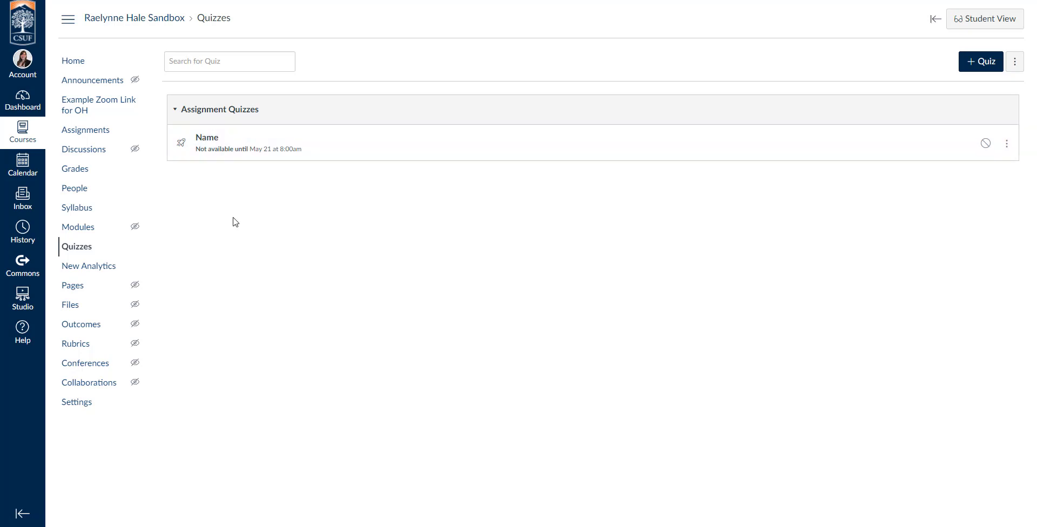
{"action": "left_click", "coordinate": [201, 142]}
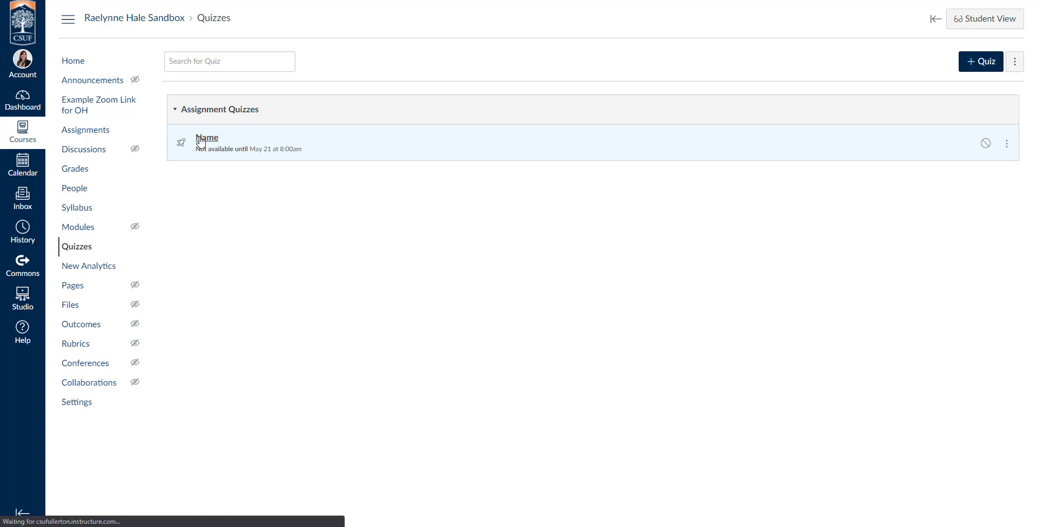
{"action": "scroll", "coordinate": [546, 327], "scroll_direction": "down", "scroll_amount": 2}
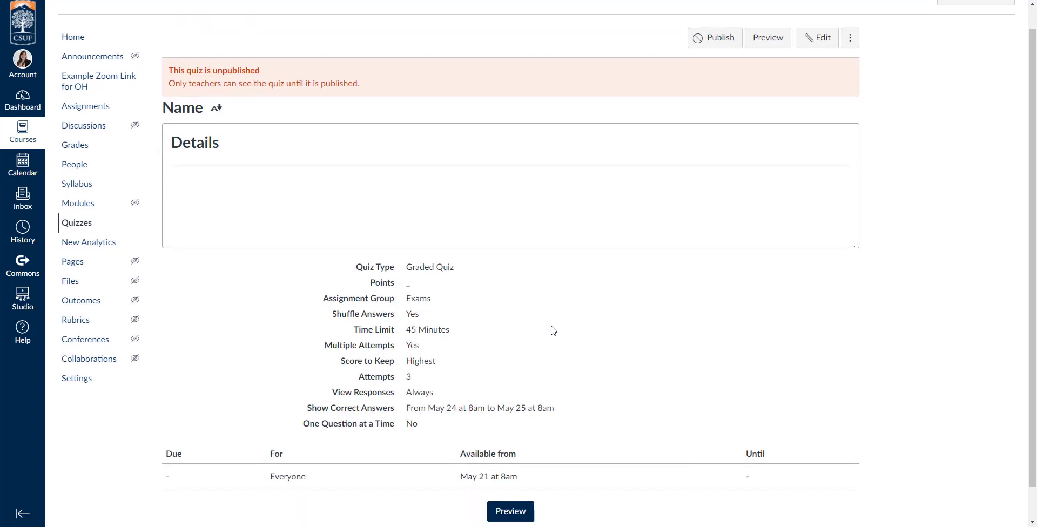
{"action": "scroll", "coordinate": [551, 328], "scroll_direction": "up", "scroll_amount": 2}
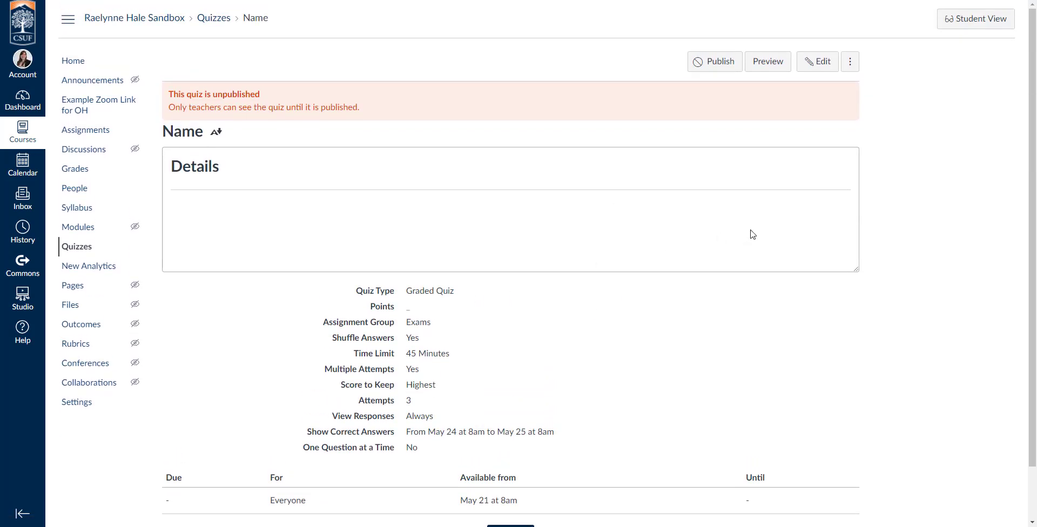
Open the quiz for editing and add a new question named Vocab with the True/False type
{"action": "left_click", "coordinate": [825, 71]}
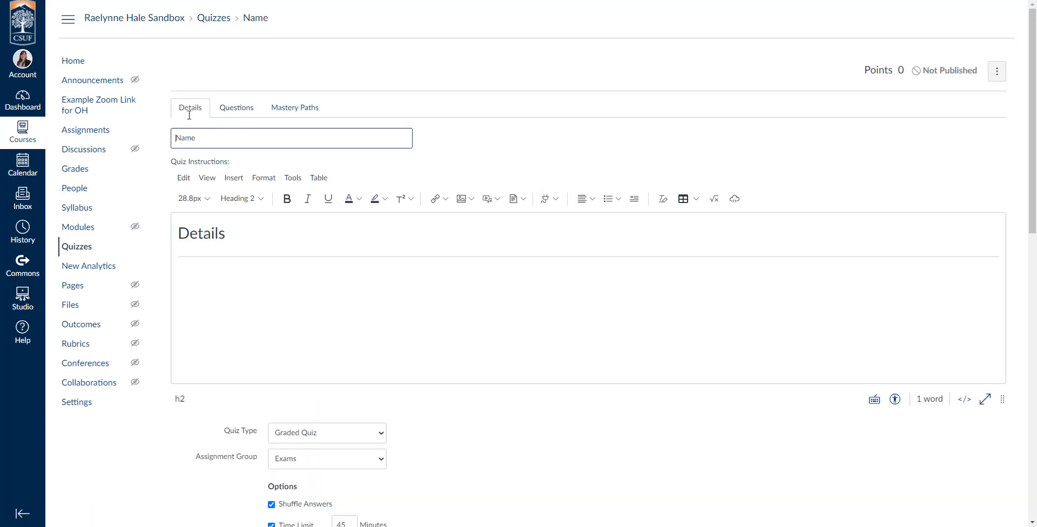
{"action": "scroll", "coordinate": [613, 416], "scroll_direction": "down", "scroll_amount": 8}
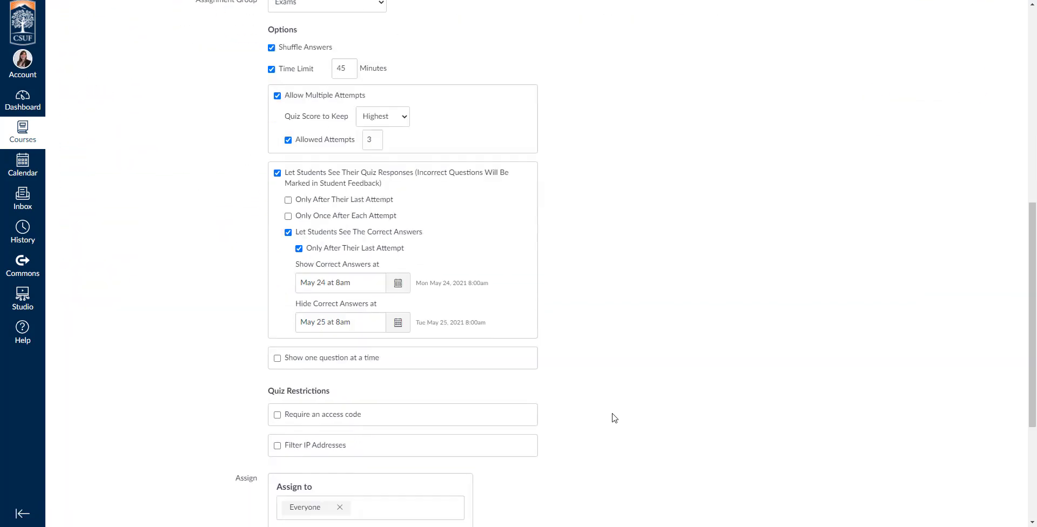
{"action": "scroll", "coordinate": [614, 417], "scroll_direction": "down", "scroll_amount": 3}
{"action": "scroll", "coordinate": [614, 418], "scroll_direction": "up", "scroll_amount": 10}
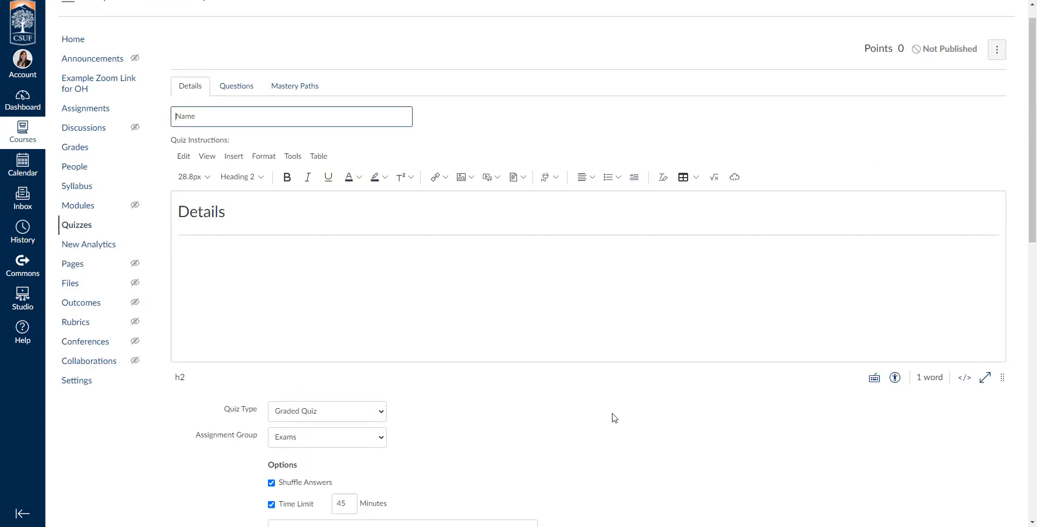
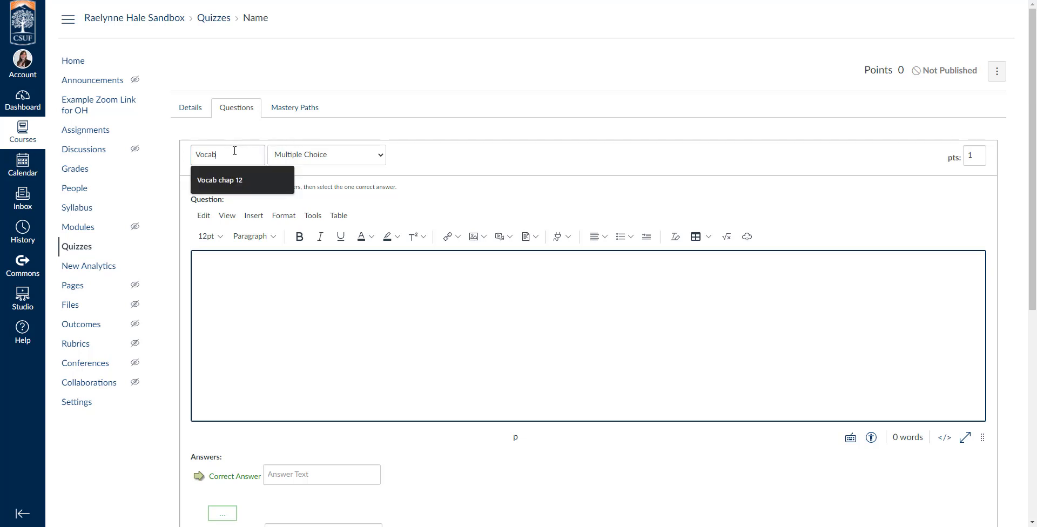
{"action": "left_click", "coordinate": [324, 156]}
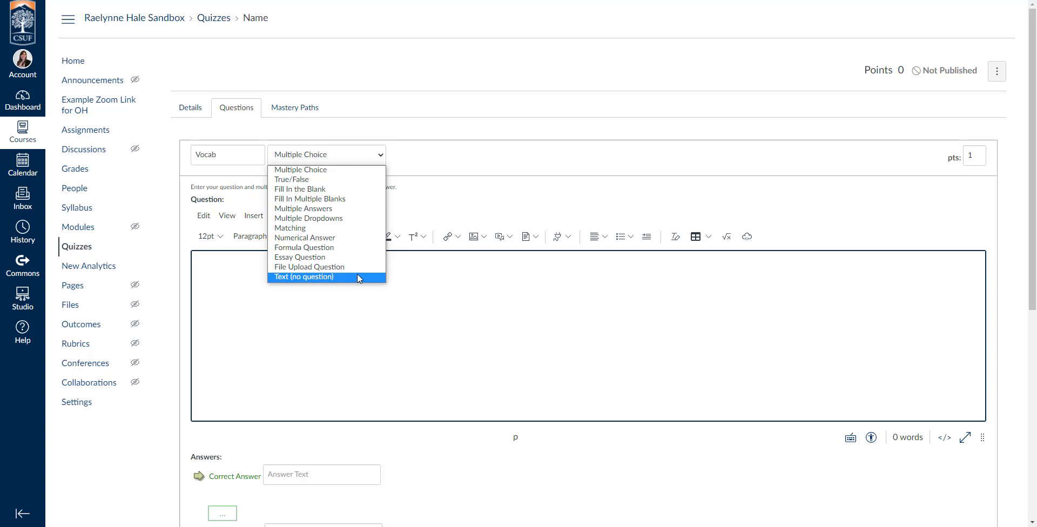
{"action": "left_click", "coordinate": [331, 180]}
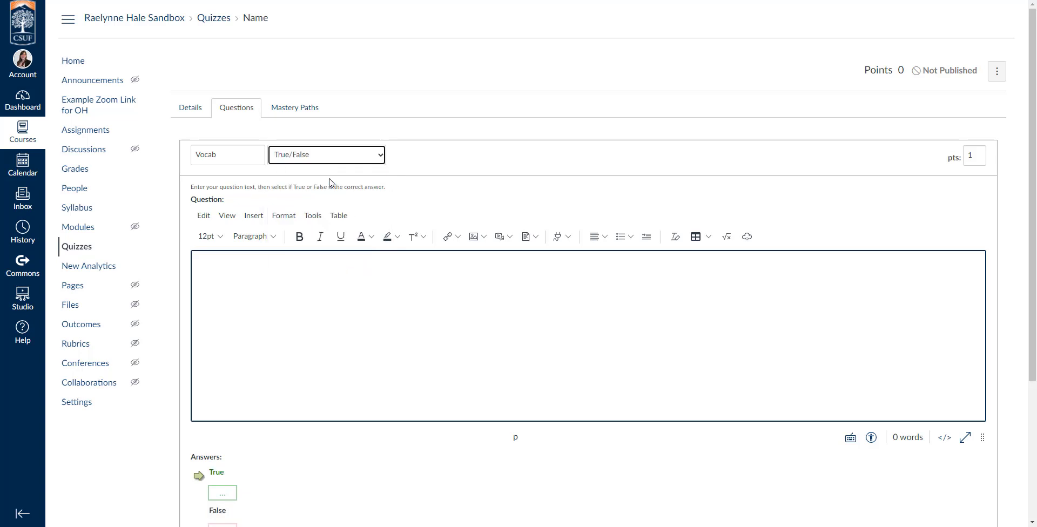
Enter "Type the question here" as the Vocab question's text
{"action": "left_click", "coordinate": [288, 281]}
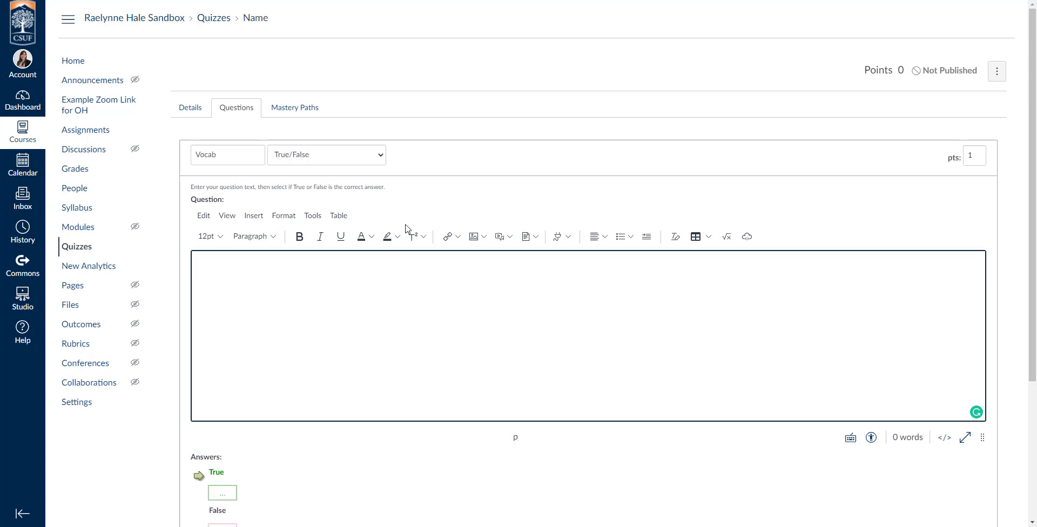
{"action": "scroll", "coordinate": [373, 271], "scroll_direction": "down", "scroll_amount": 1}
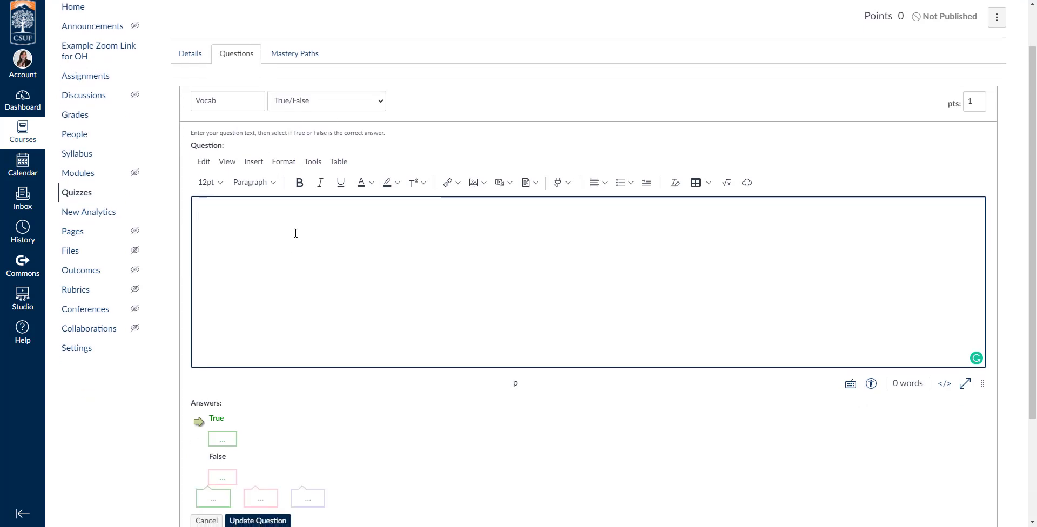
{"action": "scroll", "coordinate": [265, 215], "scroll_direction": "down", "scroll_amount": 1}
{"action": "type", "text": "Typ"}
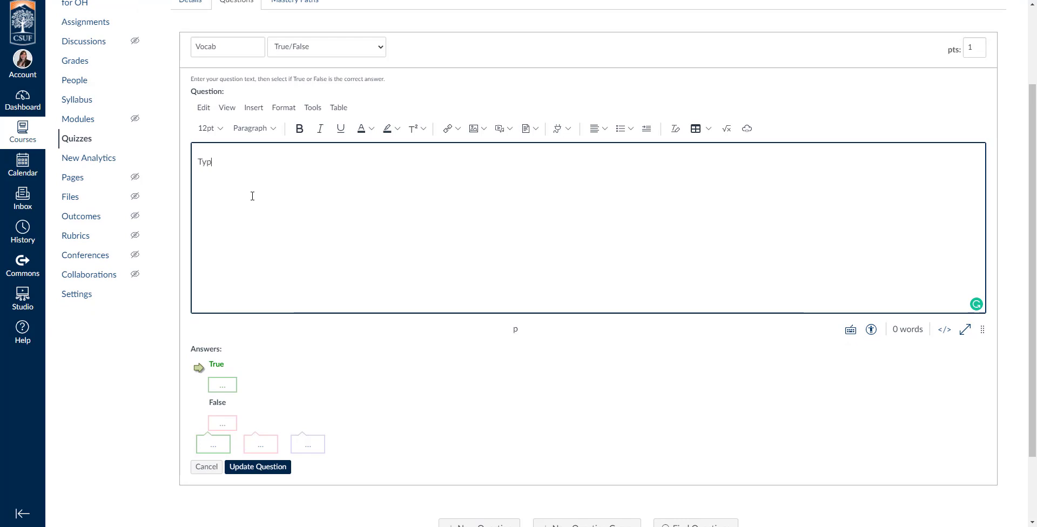
{"action": "type", "text": "e the question here"}
{"action": "scroll", "coordinate": [359, 195], "scroll_direction": "down", "scroll_amount": 2}
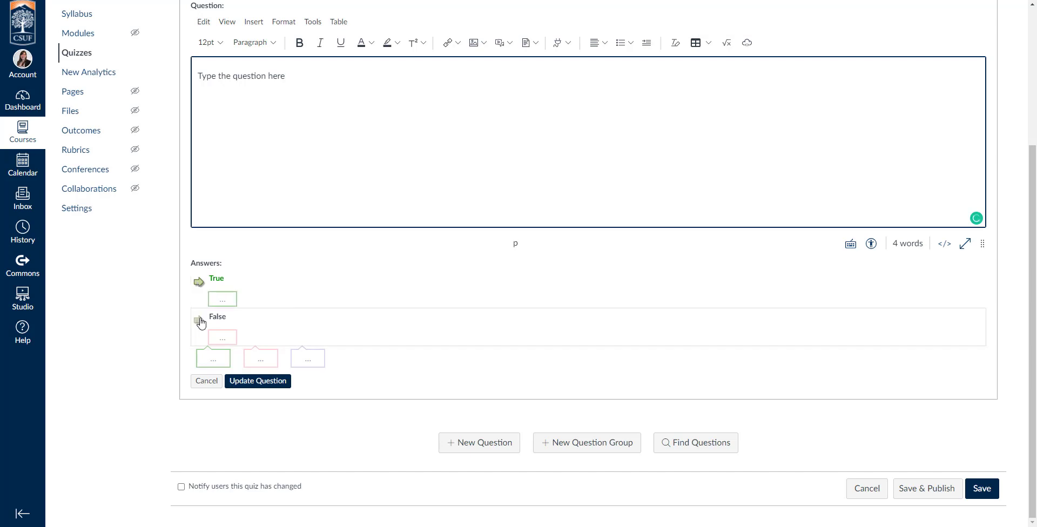
Mark False as the correct answer to the Vocab question
{"action": "left_click", "coordinate": [199, 321]}
{"action": "left_click", "coordinate": [200, 284]}
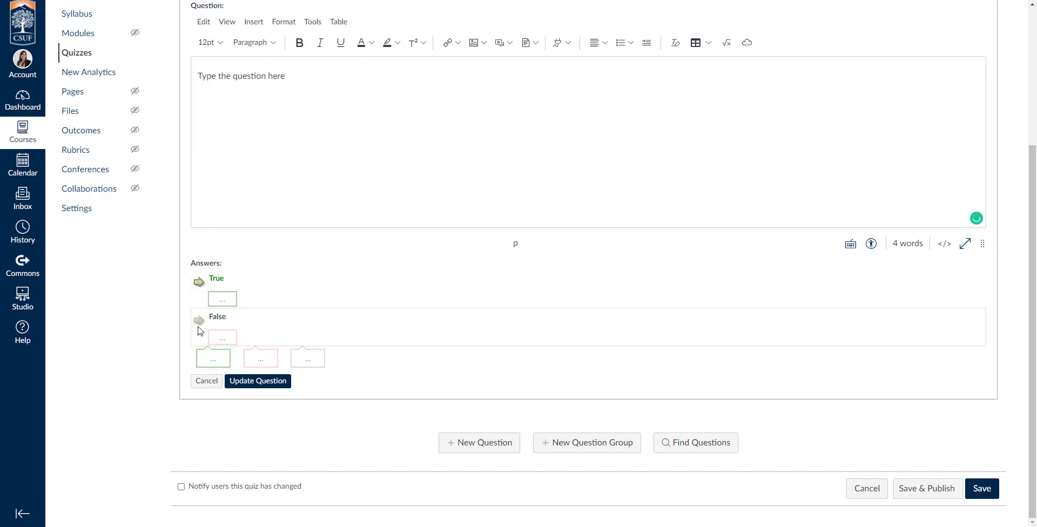
{"action": "left_click", "coordinate": [198, 321]}
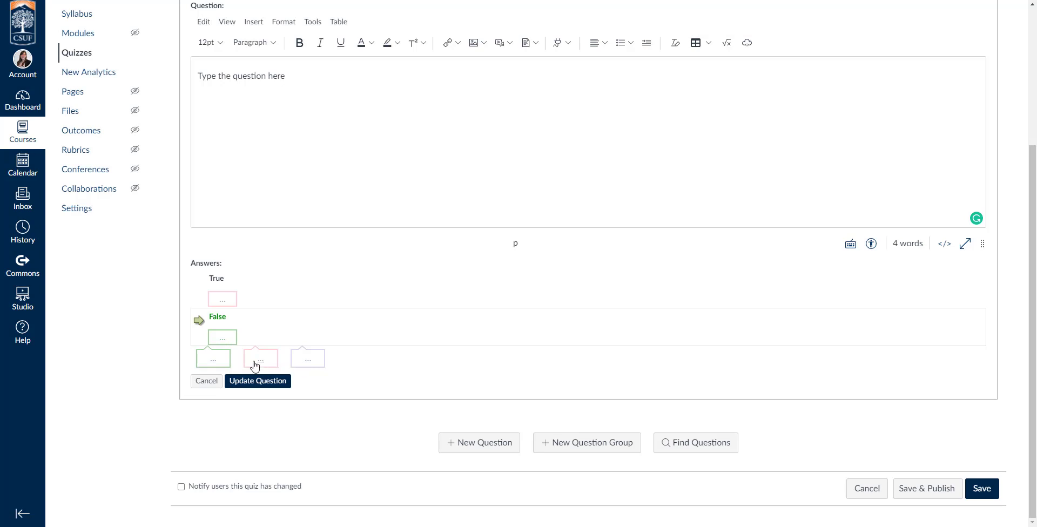
Add the correct answer comment "Good job!" to the Vocab question
{"action": "left_click", "coordinate": [218, 362]}
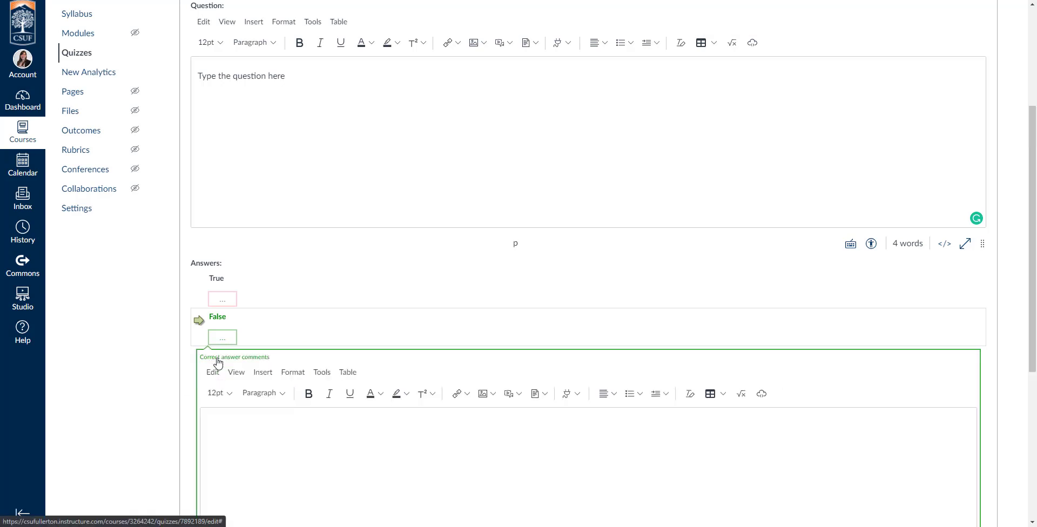
{"action": "left_click", "coordinate": [311, 425]}
{"action": "type", "text": "Good job!"}
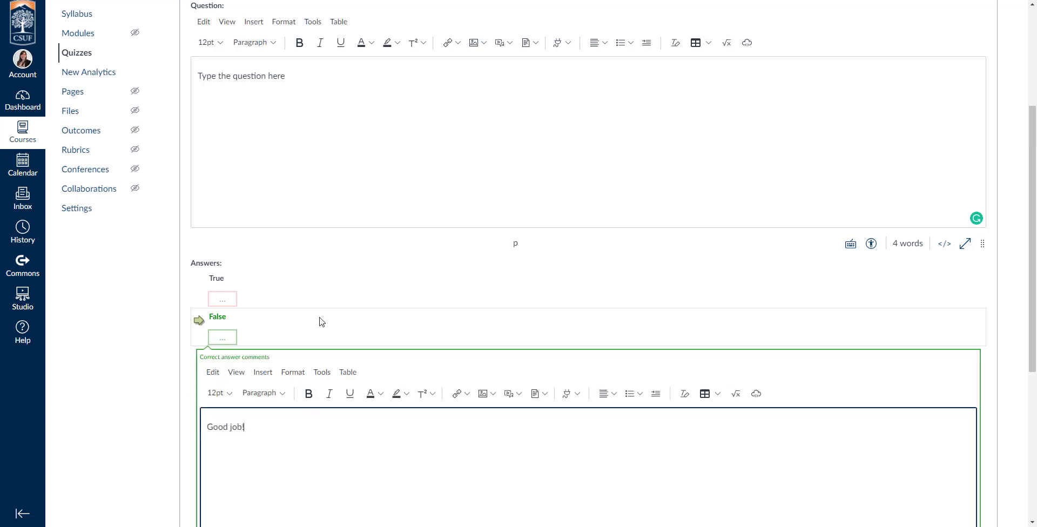
Add the comment "Oops, try again." for students who choose the True answer
{"action": "left_click", "coordinate": [224, 300]}
{"action": "left_click", "coordinate": [332, 386]}
{"action": "type", "text": "O"}
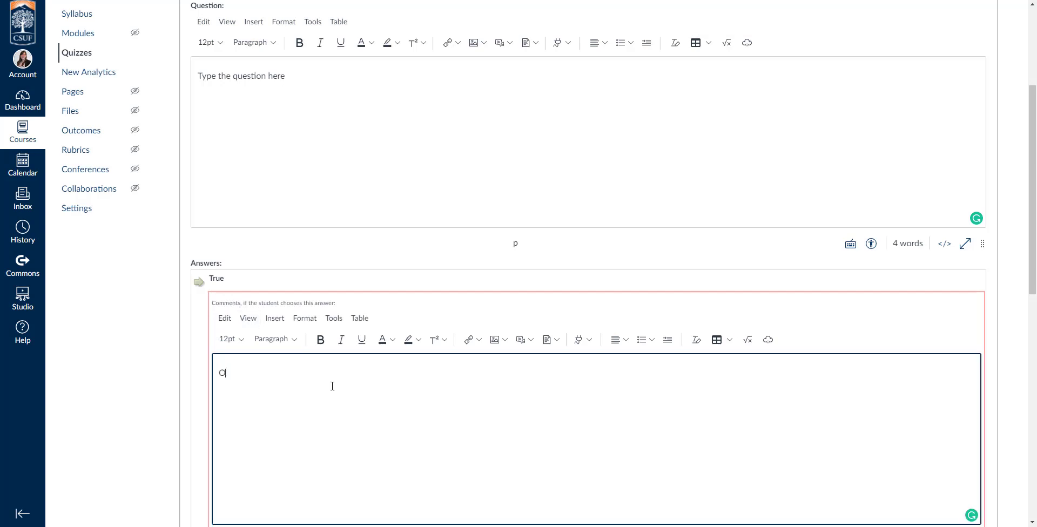
{"action": "type", "text": "ops, try again."}
Finish editing both answer comments and update the Vocab question in the quiz
{"action": "scroll", "coordinate": [291, 331], "scroll_direction": "down", "scroll_amount": 3}
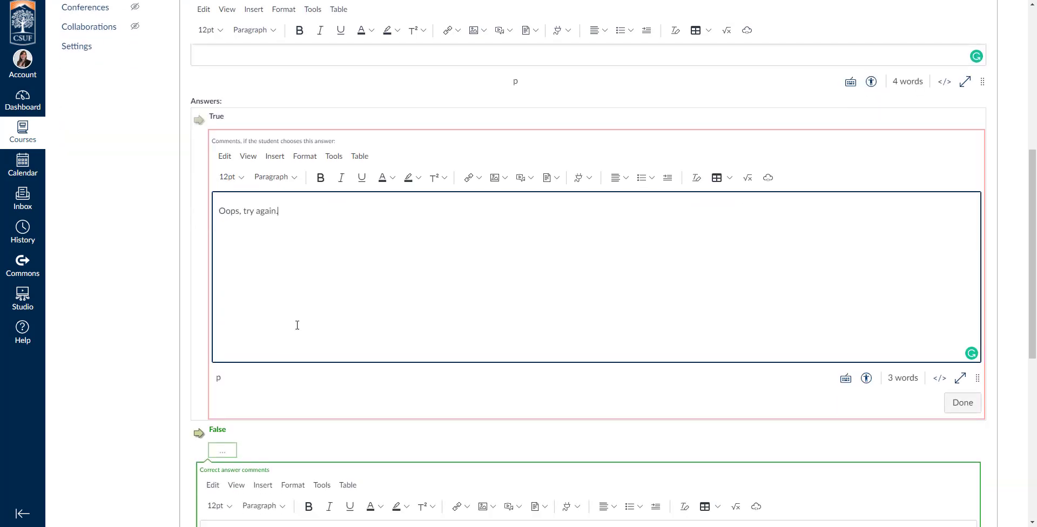
{"action": "scroll", "coordinate": [297, 325], "scroll_direction": "down", "scroll_amount": 7}
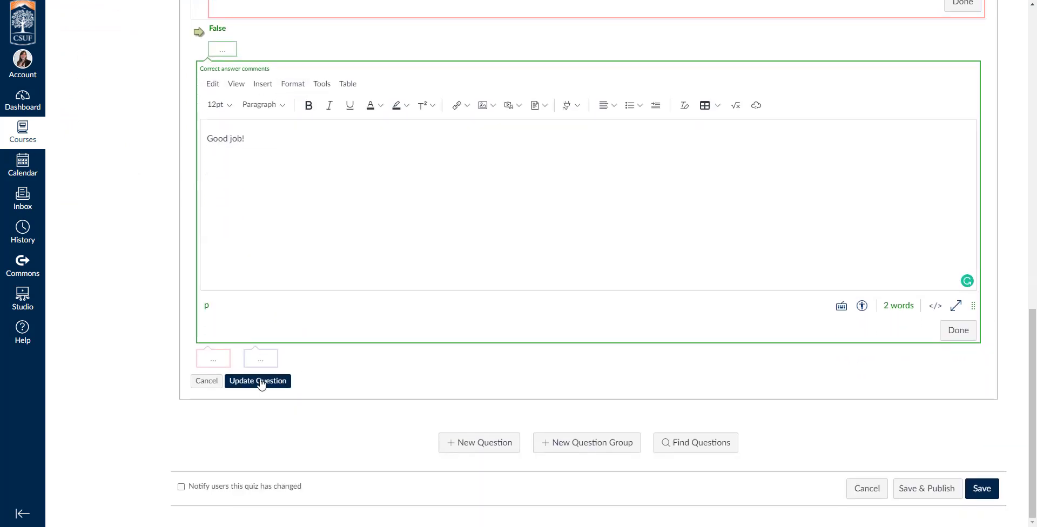
{"action": "left_click", "coordinate": [959, 330]}
{"action": "scroll", "coordinate": [686, 279], "scroll_direction": "up", "scroll_amount": 2}
{"action": "left_click", "coordinate": [959, 428]}
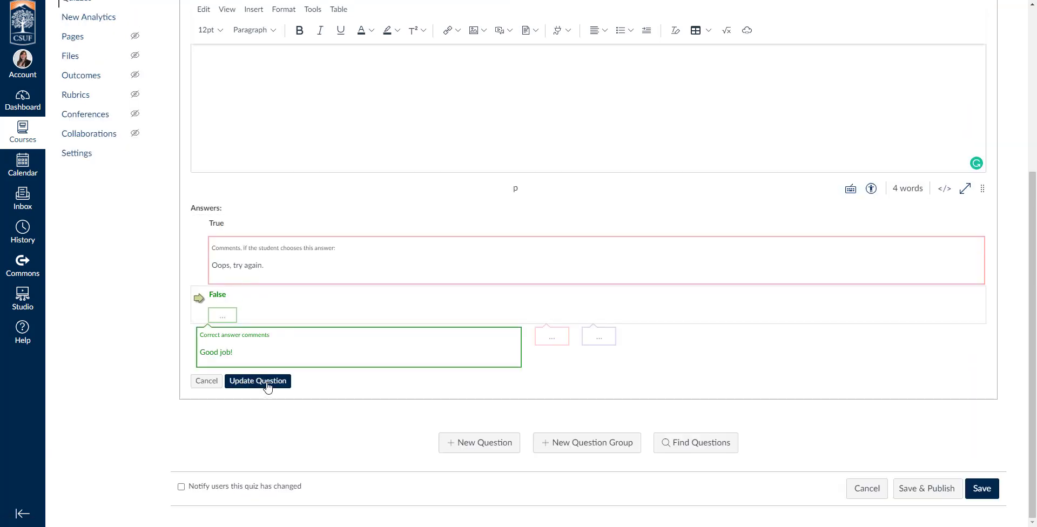
{"action": "left_click", "coordinate": [257, 381]}
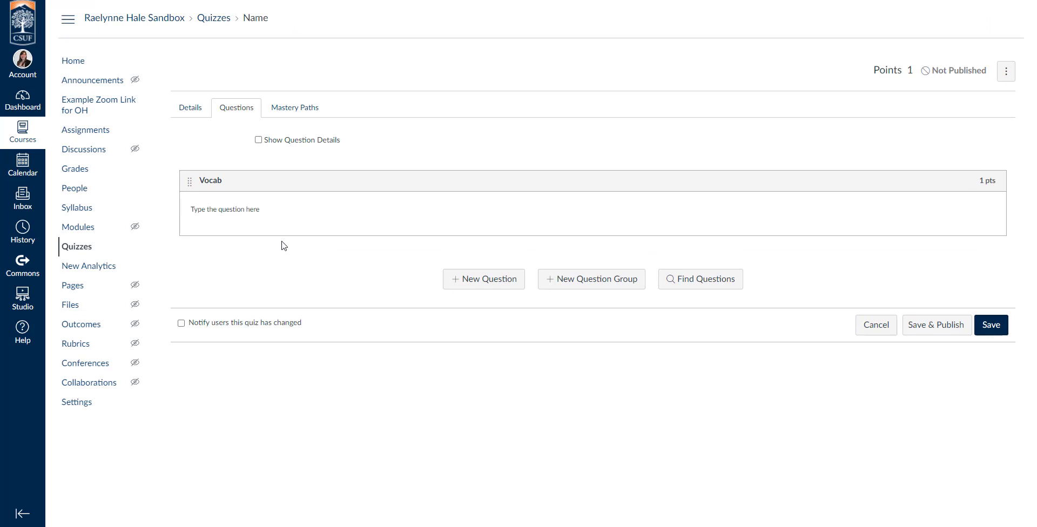
Start a new question group named Group1 that picks 1 question worth 1 point each
{"action": "mouse_move", "coordinate": [282, 222]}
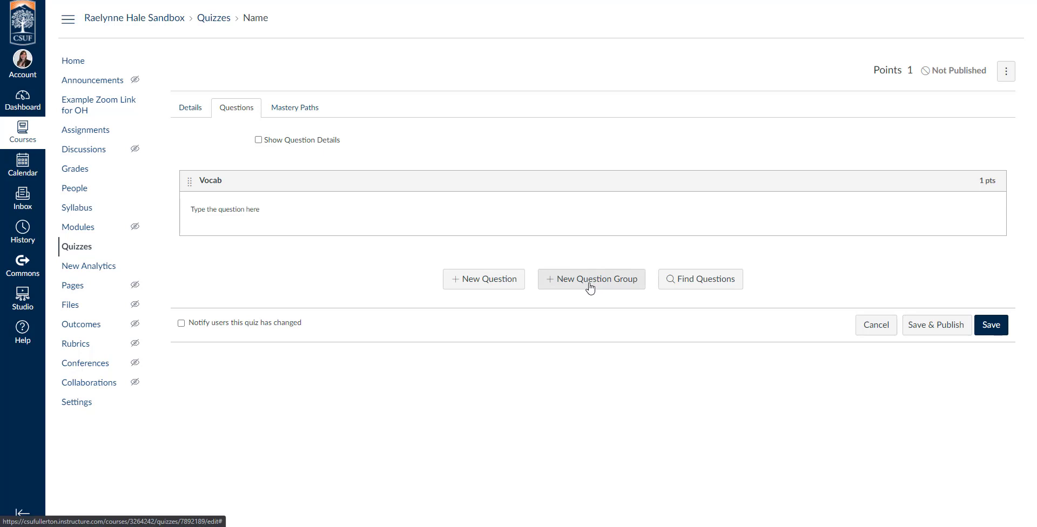
{"action": "left_click", "coordinate": [621, 290]}
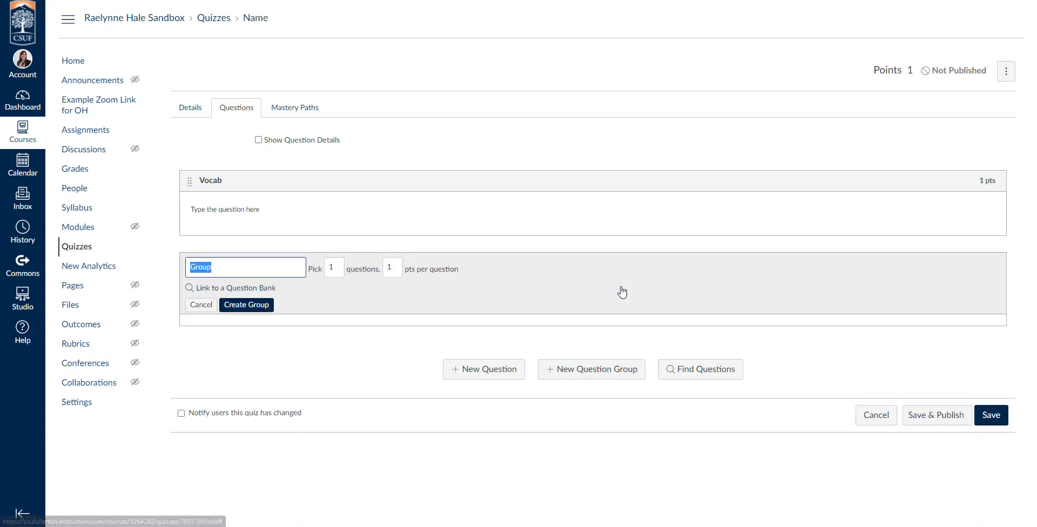
{"action": "left_click", "coordinate": [226, 265]}
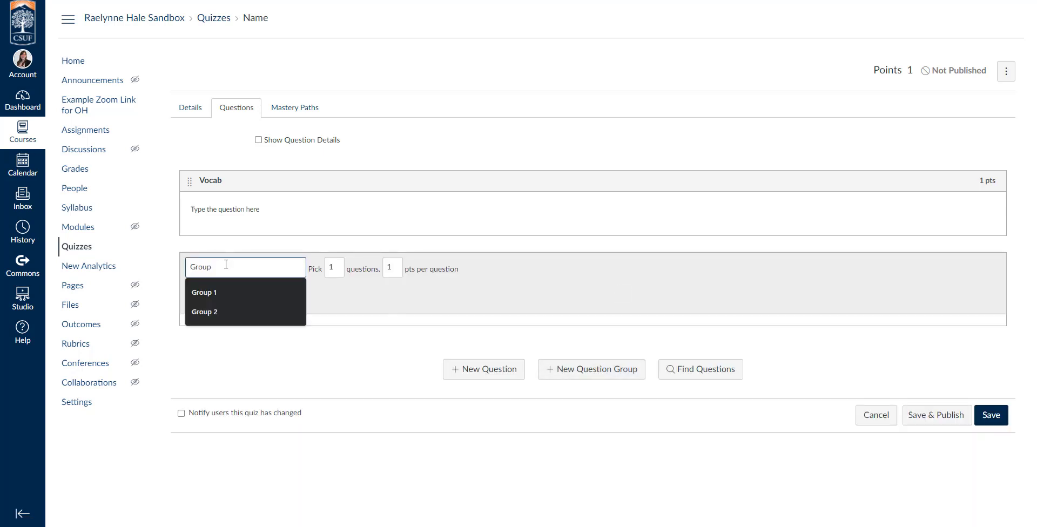
{"action": "type", "text": "1"}
{"action": "left_click", "coordinate": [339, 272]}
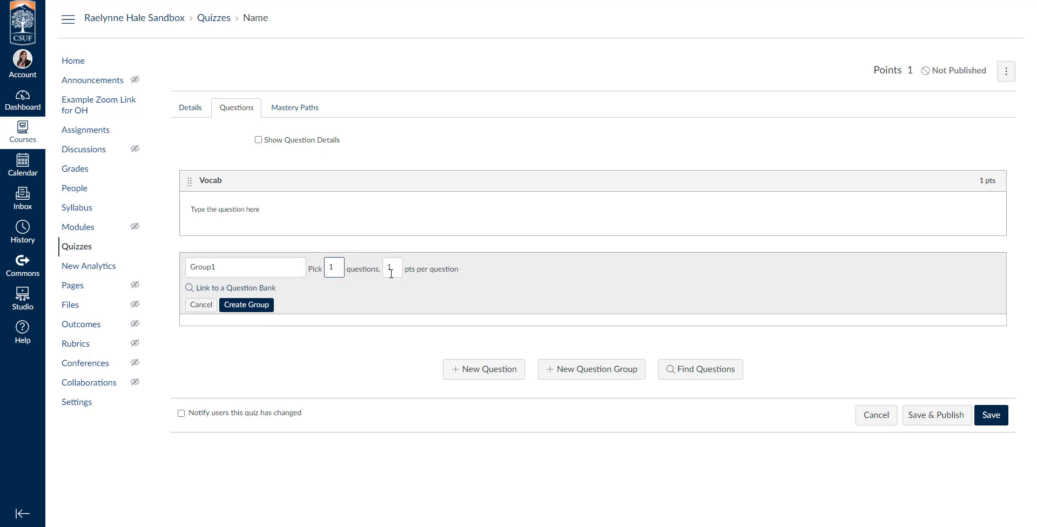
{"action": "left_click", "coordinate": [391, 273]}
Link the new question group to the Basic Quiz QB1 question bank
{"action": "left_click", "coordinate": [236, 289]}
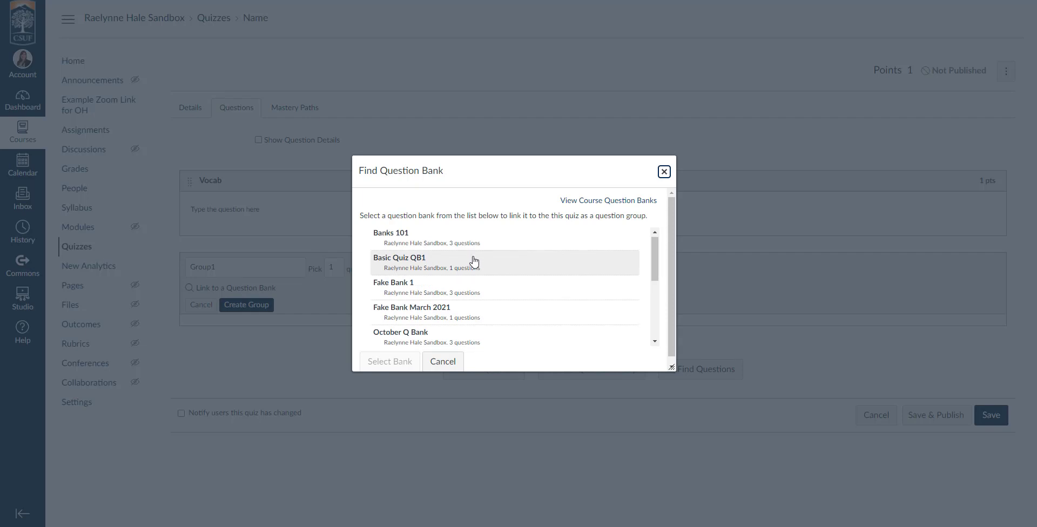
{"action": "scroll", "coordinate": [474, 262], "scroll_direction": "down", "scroll_amount": 5}
{"action": "scroll", "coordinate": [474, 262], "scroll_direction": "up", "scroll_amount": 5}
{"action": "scroll", "coordinate": [474, 262], "scroll_direction": "down", "scroll_amount": 5}
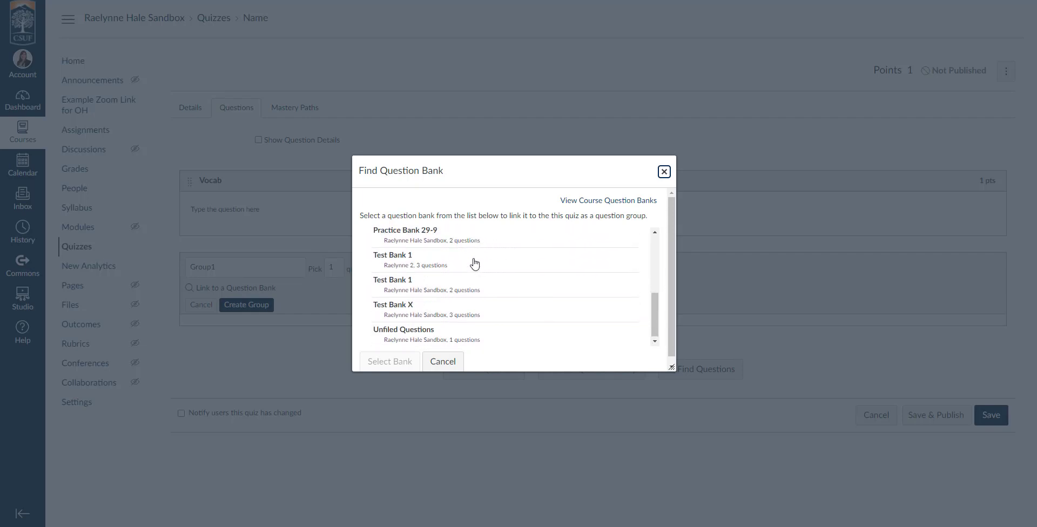
{"action": "scroll", "coordinate": [474, 263], "scroll_direction": "up", "scroll_amount": 5}
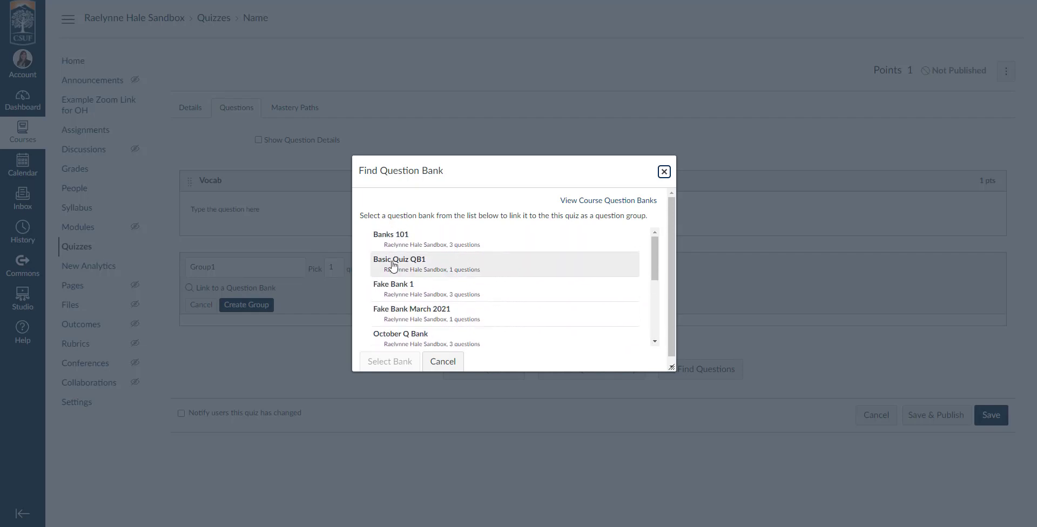
{"action": "scroll", "coordinate": [437, 276], "scroll_direction": "down", "scroll_amount": 5}
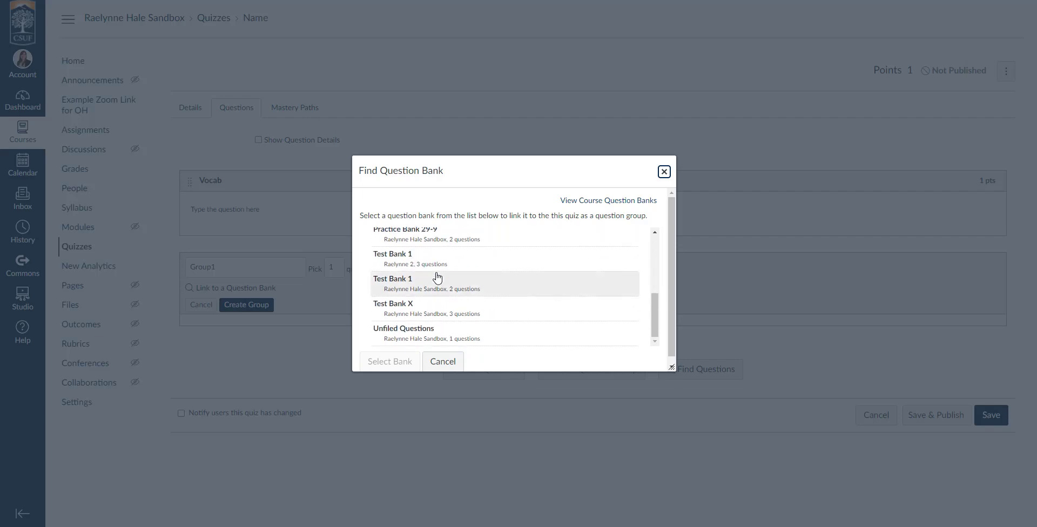
{"action": "scroll", "coordinate": [440, 319], "scroll_direction": "up", "scroll_amount": 5}
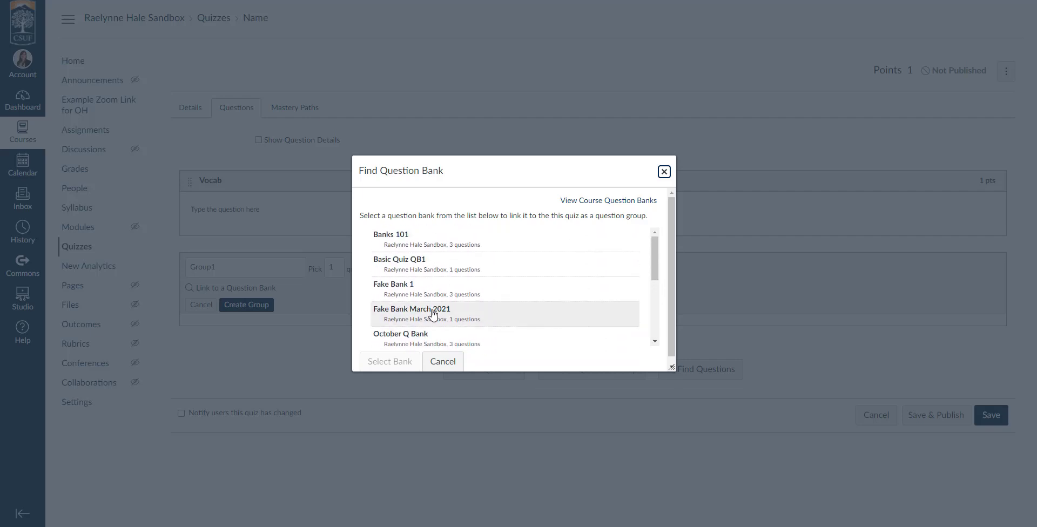
{"action": "left_click", "coordinate": [414, 263]}
{"action": "left_click", "coordinate": [399, 361]}
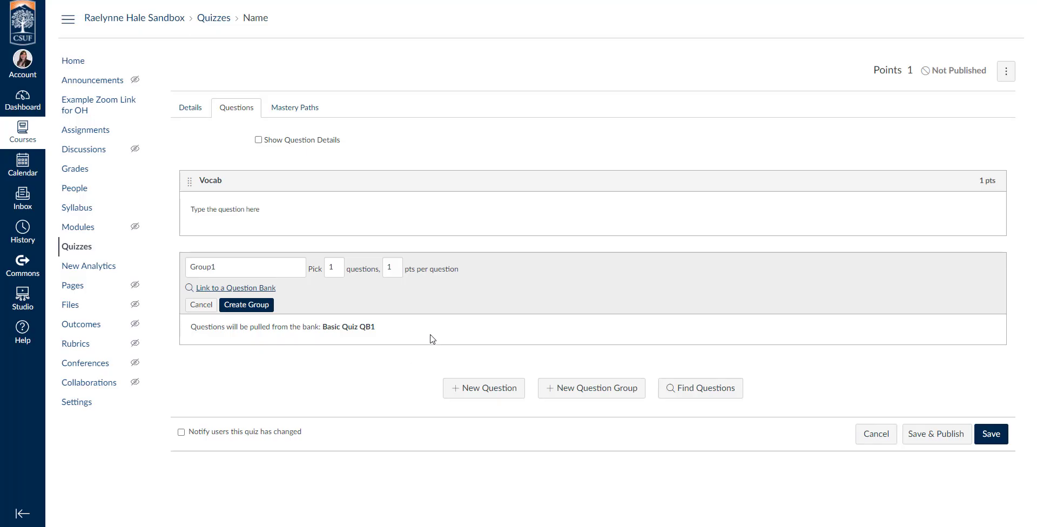
Create the Group1 question group and show the details of the quiz questions
{"action": "left_click", "coordinate": [337, 269]}
{"action": "left_click", "coordinate": [405, 268]}
{"action": "left_click_drag", "start_coordinate": [323, 328], "coordinate": [398, 330]}
{"action": "left_click", "coordinate": [394, 324]}
{"action": "left_click", "coordinate": [241, 306]}
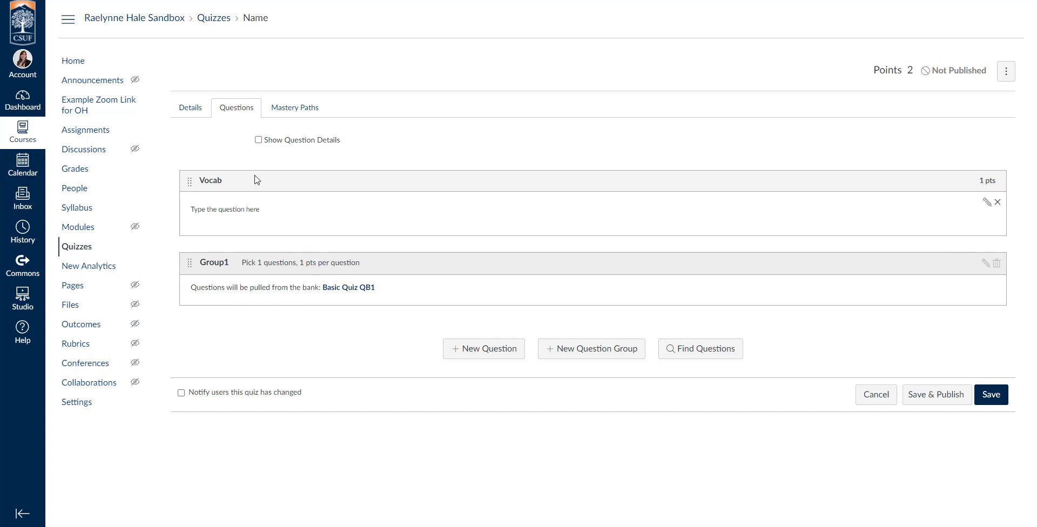
{"action": "left_click", "coordinate": [258, 140]}
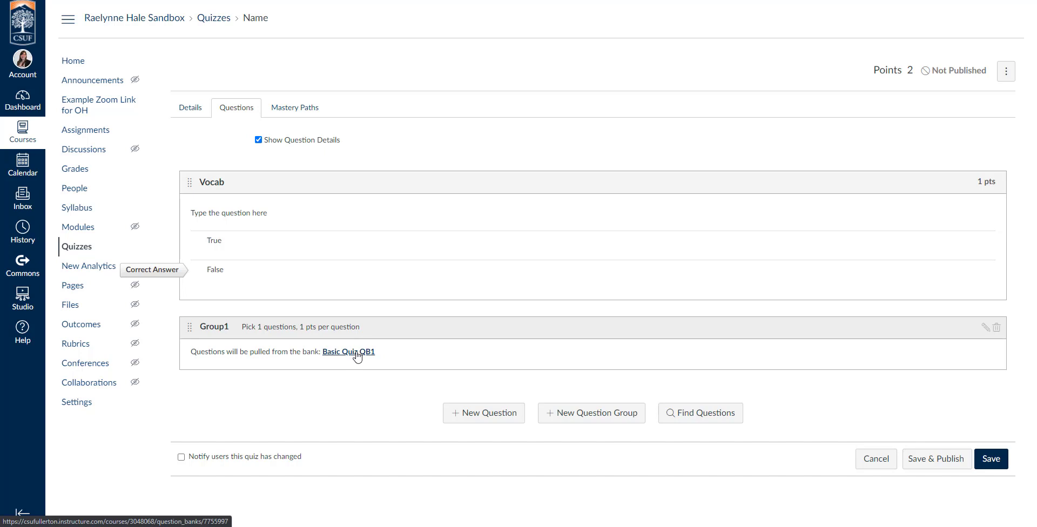
Find the question "Is this fun?" in Fake Bank 1 and add it to the quiz with no group
{"action": "left_click", "coordinate": [707, 413]}
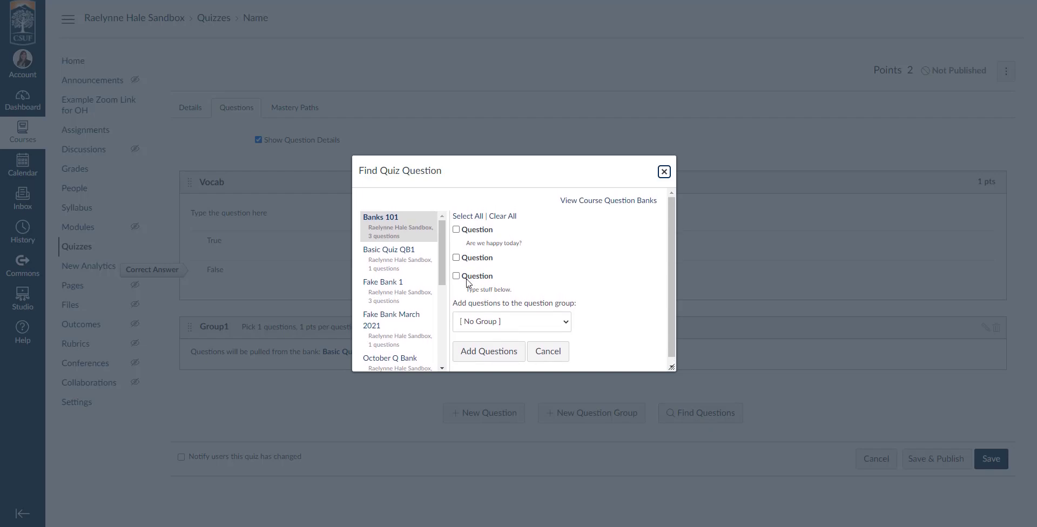
{"action": "left_click", "coordinate": [437, 292]}
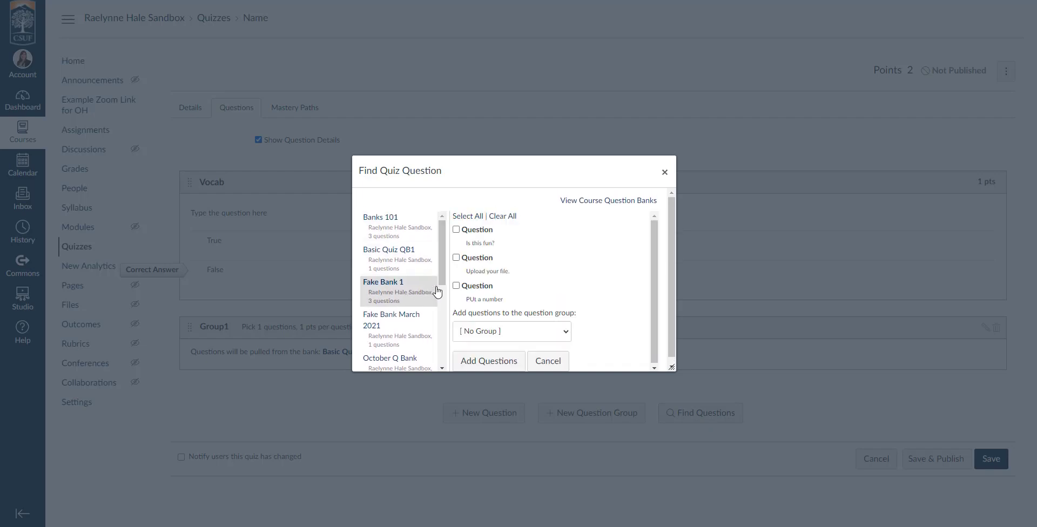
{"action": "left_click", "coordinate": [456, 230]}
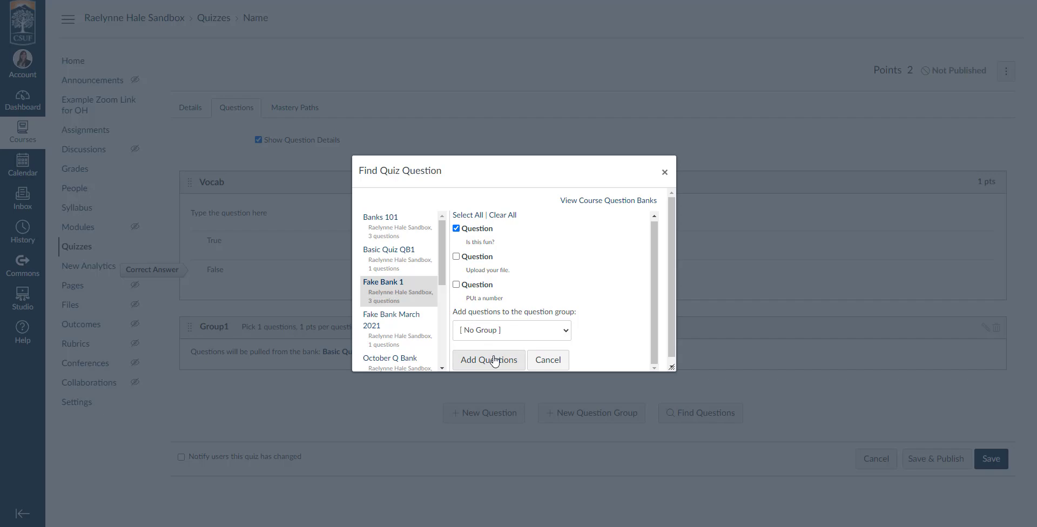
{"action": "left_click", "coordinate": [495, 361]}
{"action": "scroll", "coordinate": [213, 220], "scroll_direction": "down", "scroll_amount": 2}
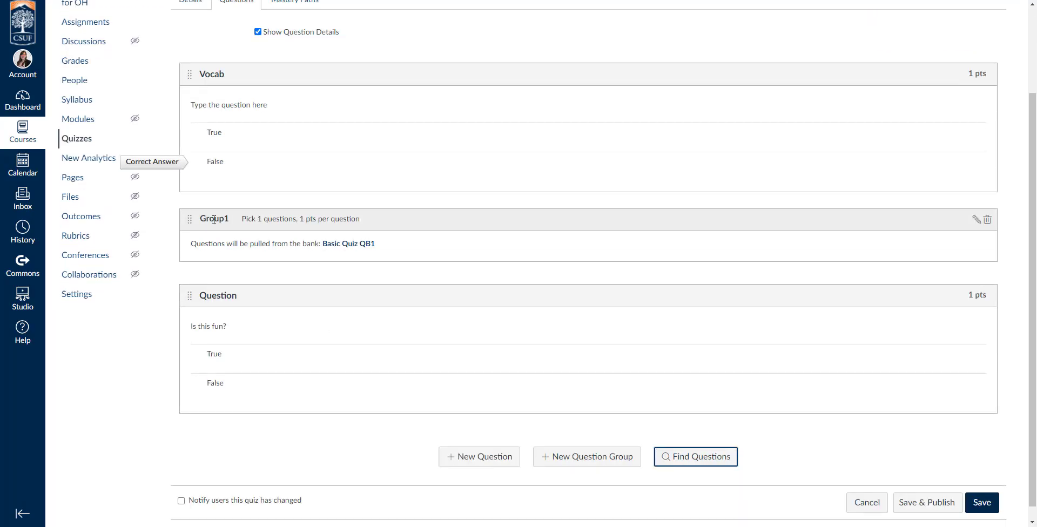
Review the question list, hiding the question details and showing them again to check the correct answers
{"action": "left_click_drag", "start_coordinate": [214, 220], "coordinate": [243, 232]}
{"action": "scroll", "coordinate": [424, 203], "scroll_direction": "up", "scroll_amount": 3}
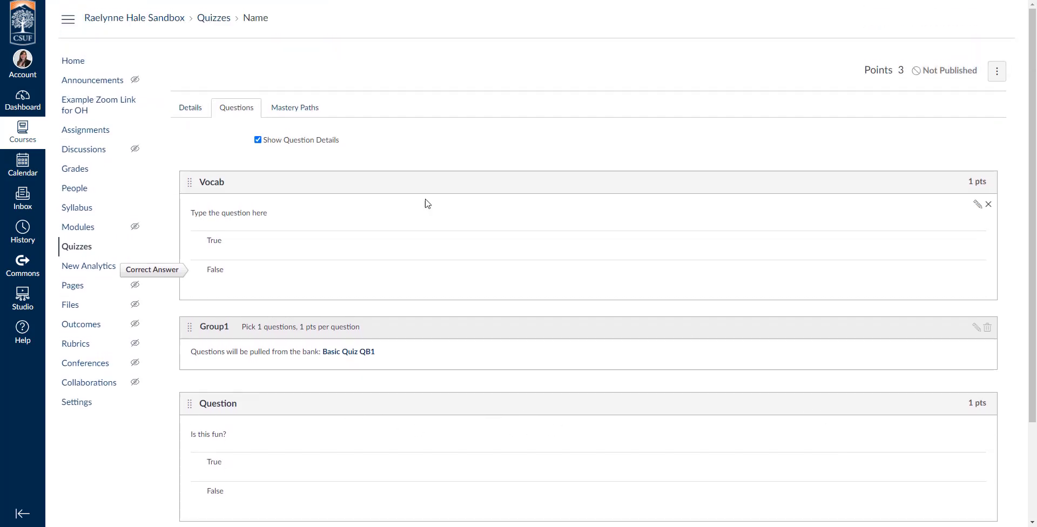
{"action": "scroll", "coordinate": [425, 328], "scroll_direction": "down", "scroll_amount": 3}
{"action": "scroll", "coordinate": [427, 330], "scroll_direction": "up", "scroll_amount": 3}
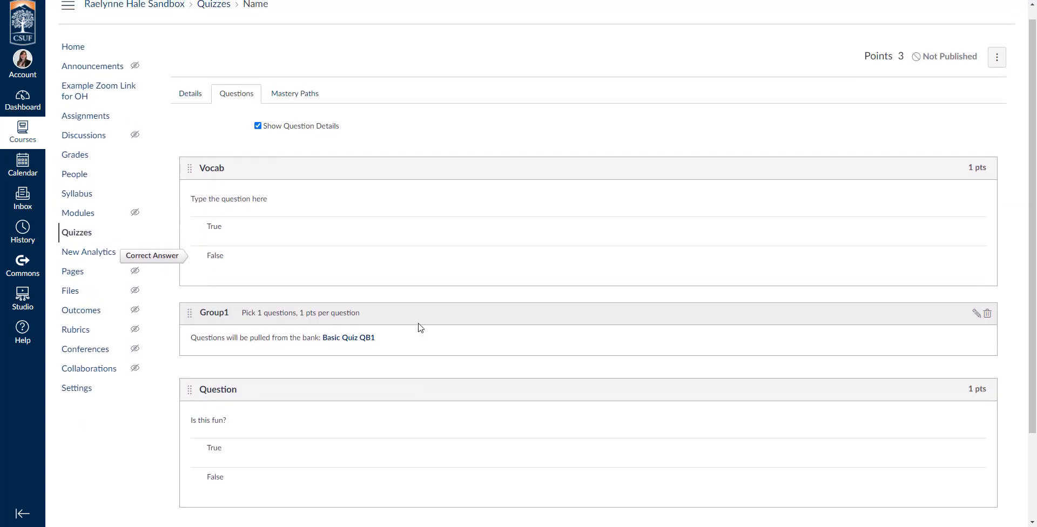
{"action": "left_click", "coordinate": [258, 138]}
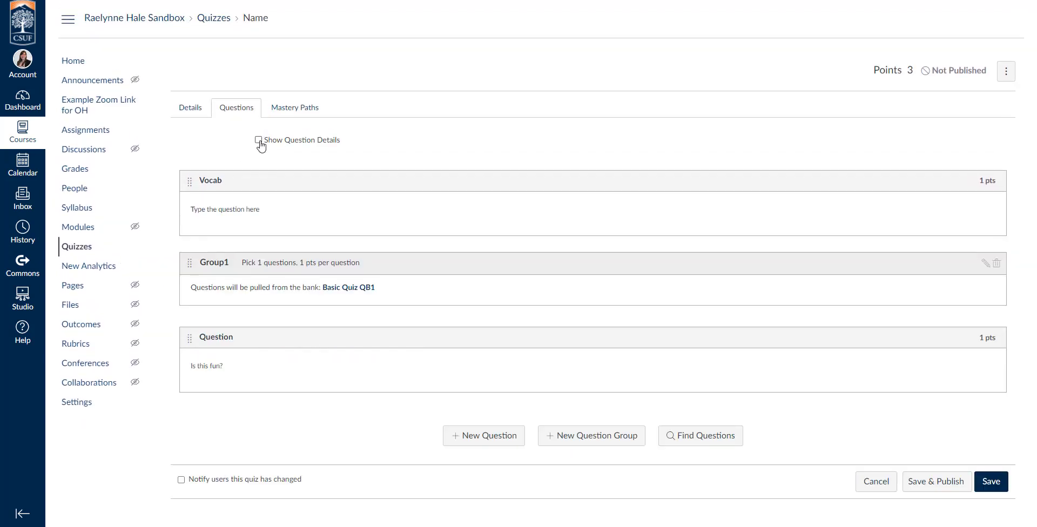
{"action": "left_click", "coordinate": [260, 141]}
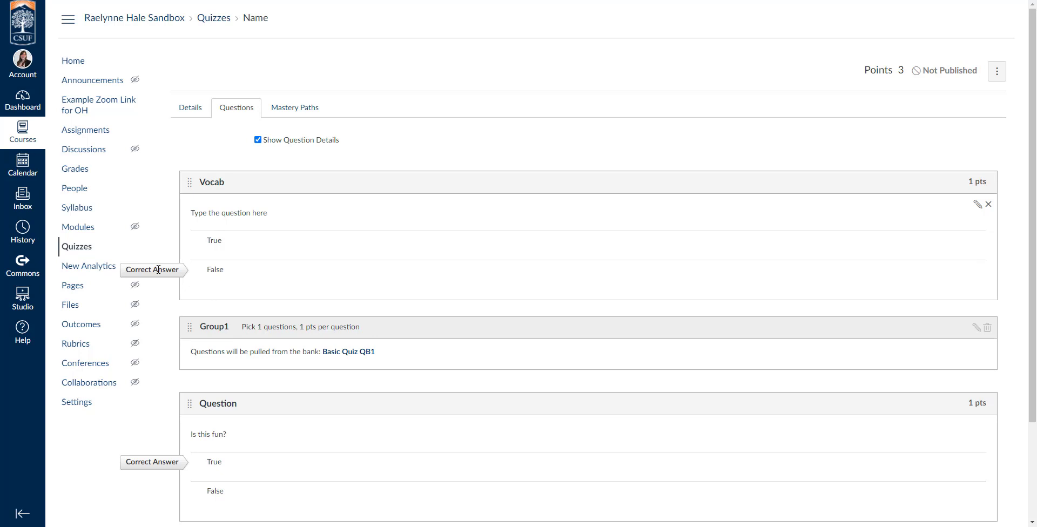
Set the Vocab question's points to 3 and update the question
{"action": "scroll", "coordinate": [188, 348], "scroll_direction": "down", "scroll_amount": 3}
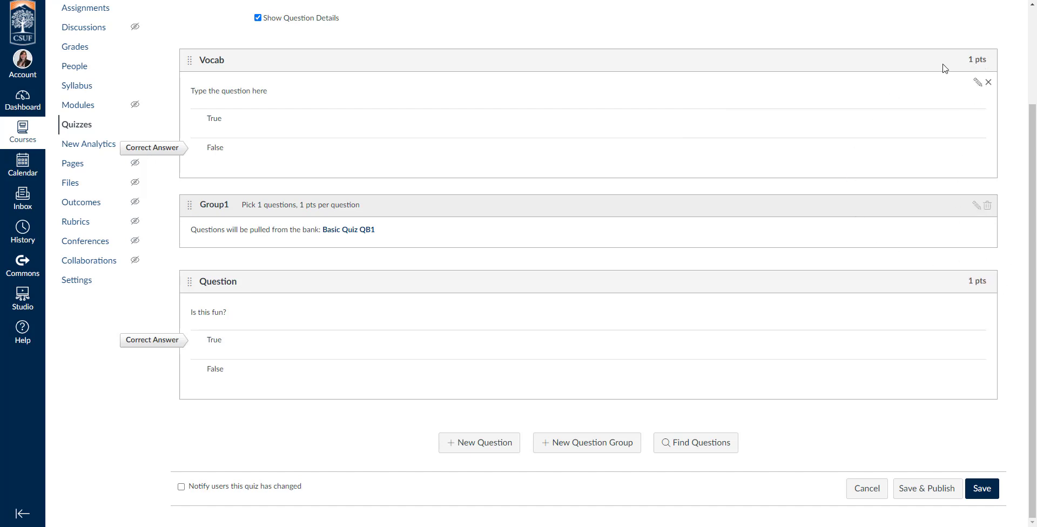
{"action": "left_click", "coordinate": [975, 85]}
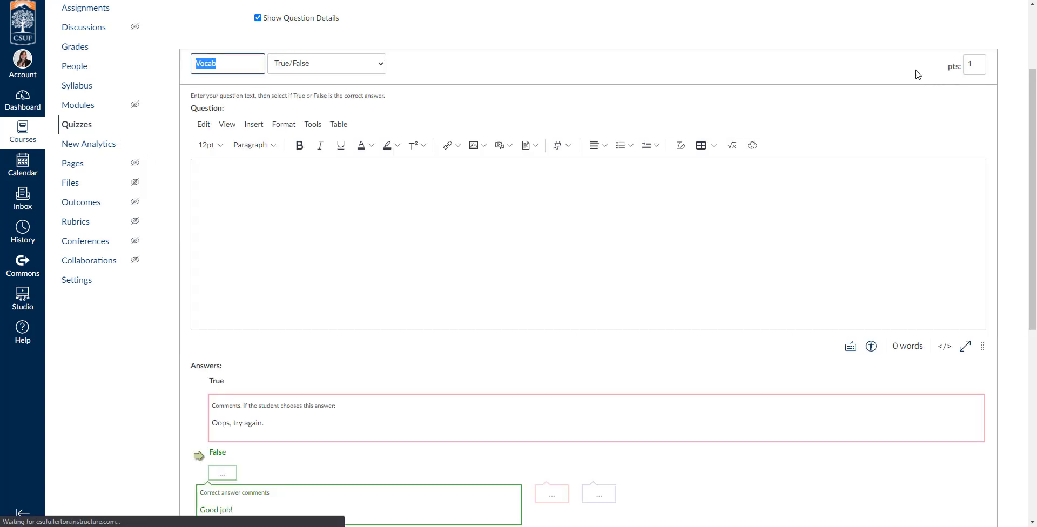
{"action": "left_click", "coordinate": [954, 64]}
{"action": "type", "text": "3"}
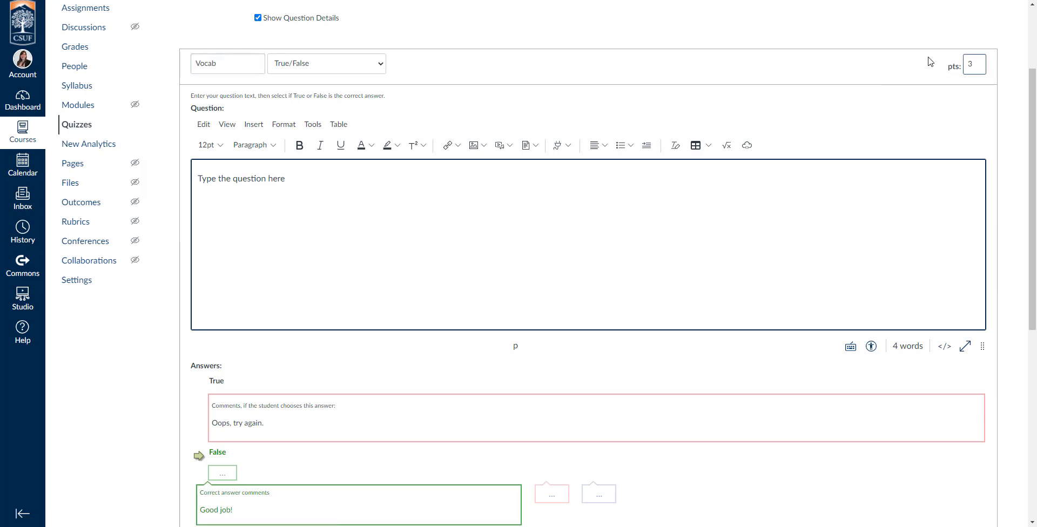
{"action": "scroll", "coordinate": [935, 139], "scroll_direction": "down", "scroll_amount": 1}
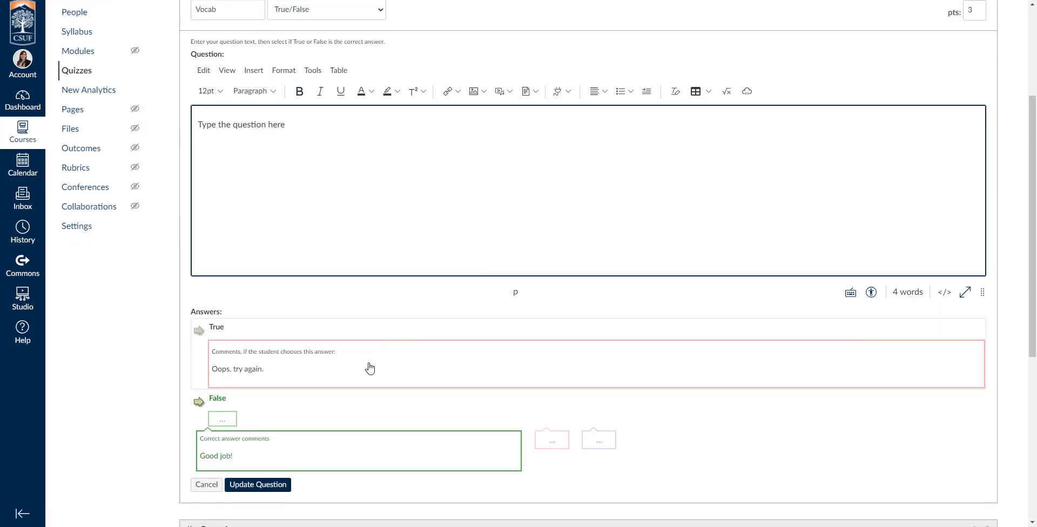
{"action": "left_click", "coordinate": [276, 487]}
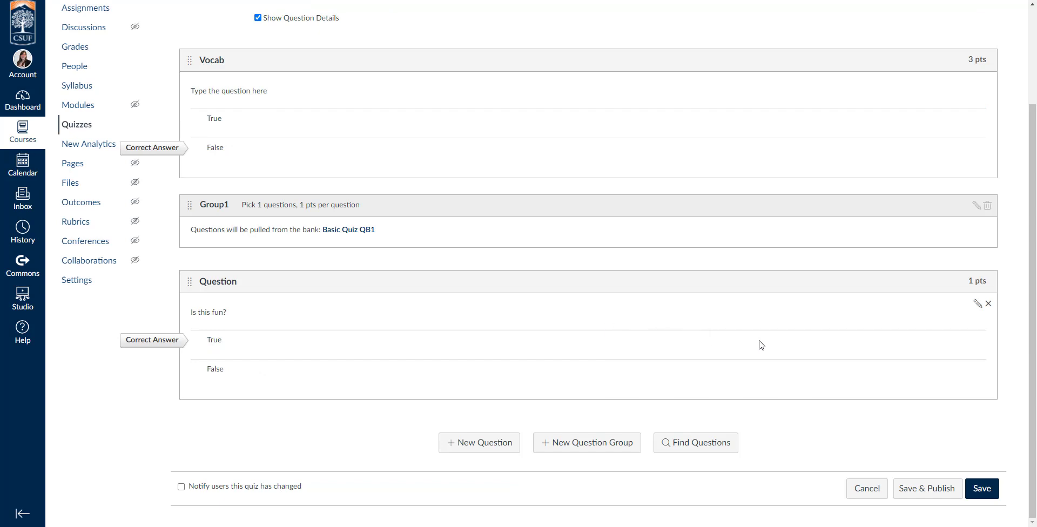
Set the points of the "Is this fun?" question to 2 and update the question
{"action": "left_click", "coordinate": [978, 307]}
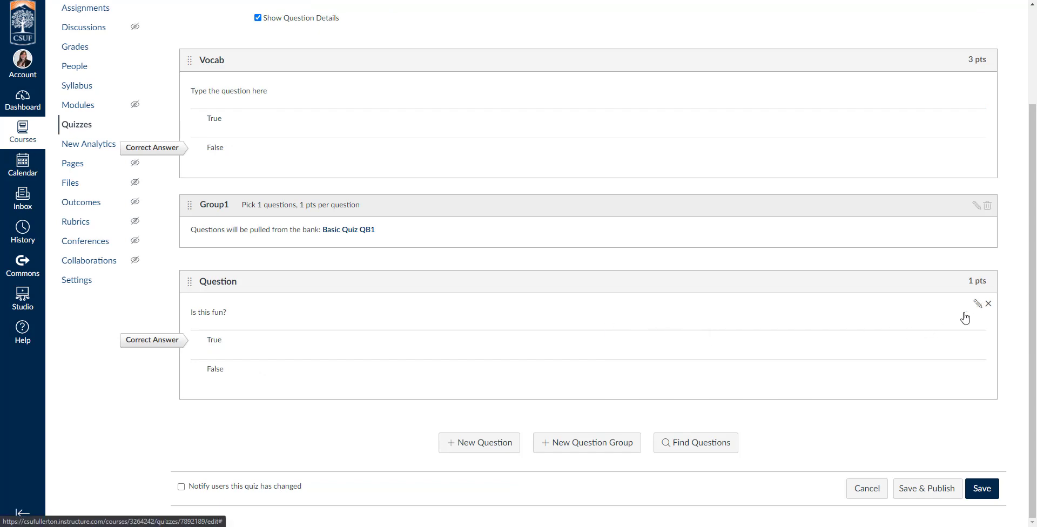
{"action": "double_click", "coordinate": [975, 285]}
{"action": "type", "text": "2"}
{"action": "left_click", "coordinate": [1004, 282]}
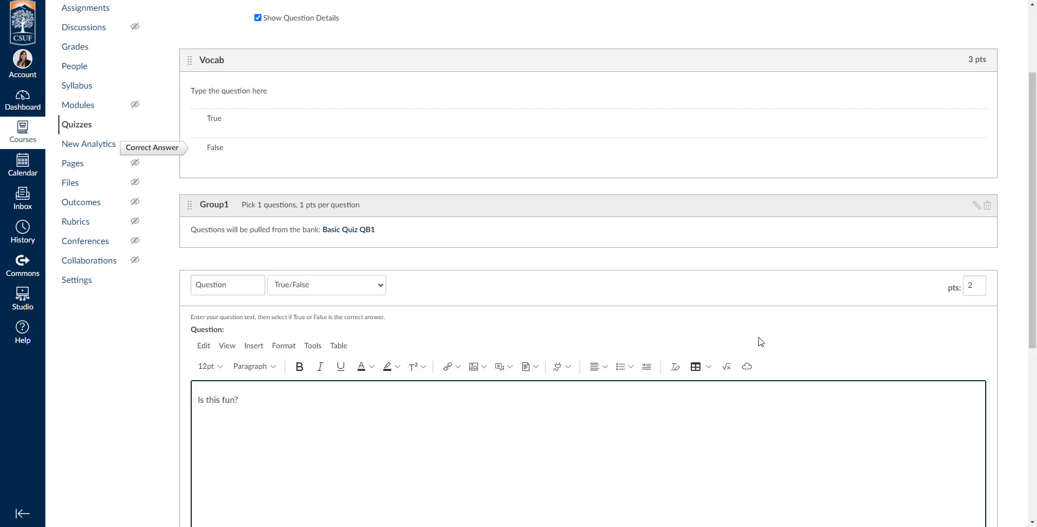
{"action": "scroll", "coordinate": [342, 407], "scroll_direction": "down", "scroll_amount": 3}
{"action": "scroll", "coordinate": [294, 443], "scroll_direction": "down", "scroll_amount": 2}
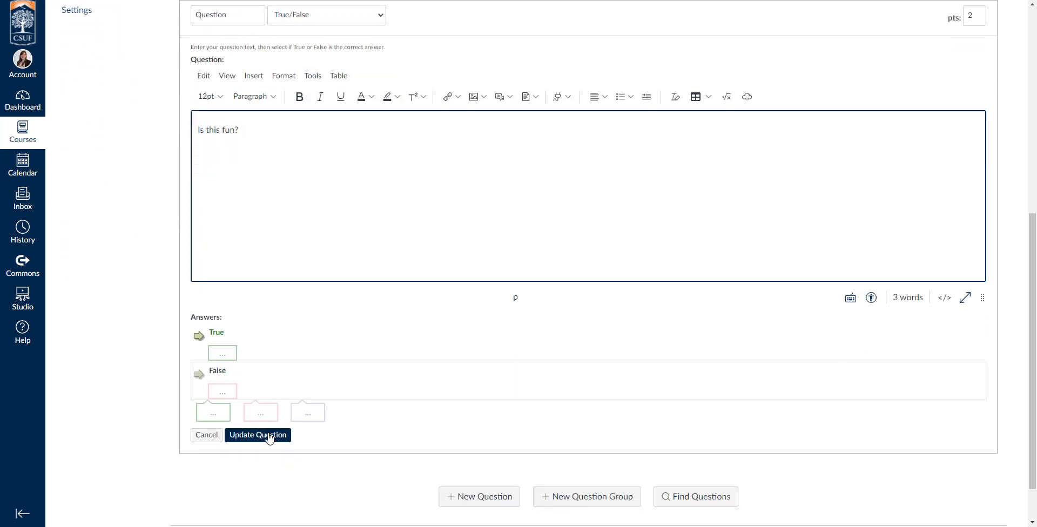
{"action": "left_click", "coordinate": [283, 442]}
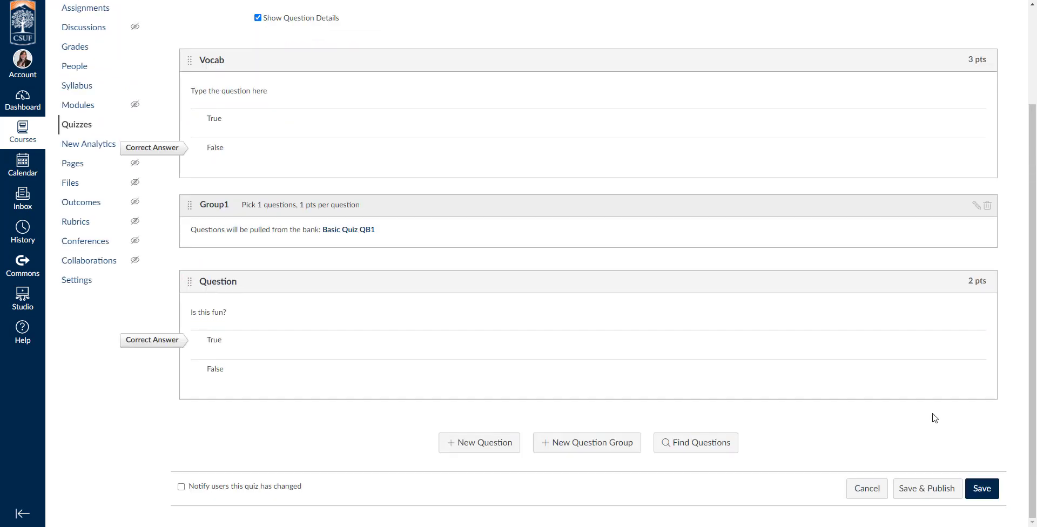
Save and publish the quiz, and review its availability date and the dates for showing correct answers
{"action": "left_click", "coordinate": [928, 490]}
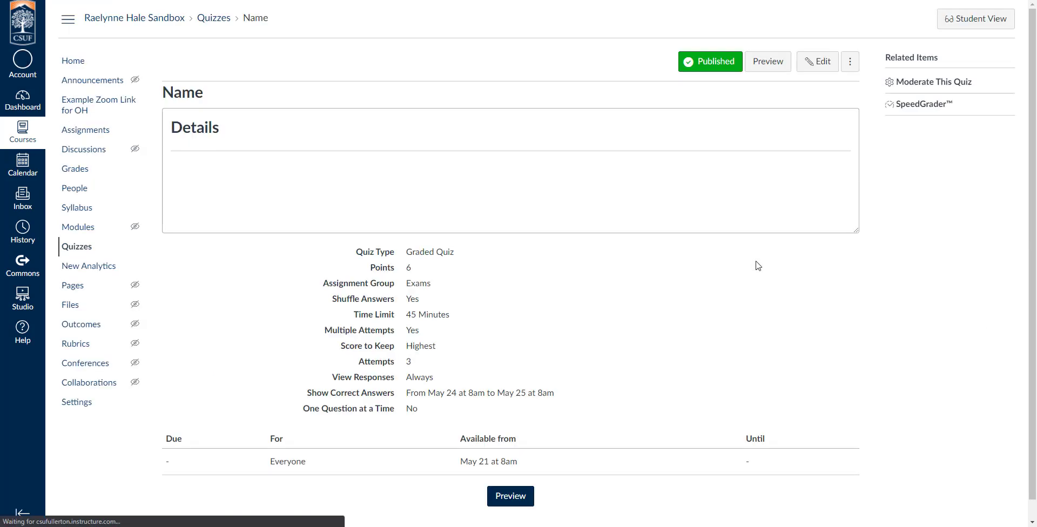
{"action": "scroll", "coordinate": [574, 289], "scroll_direction": "down", "scroll_amount": 1}
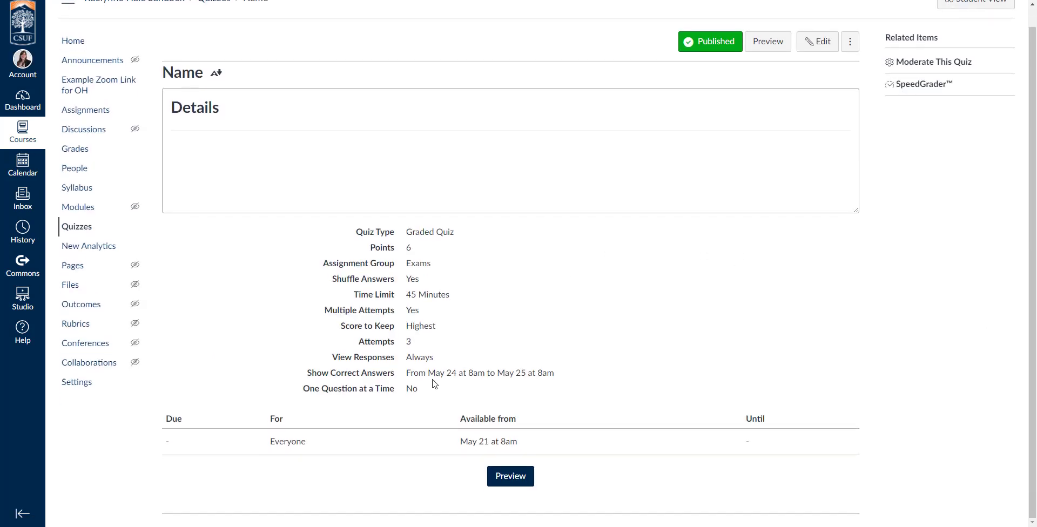
{"action": "left_click_drag", "start_coordinate": [408, 375], "coordinate": [487, 377]}
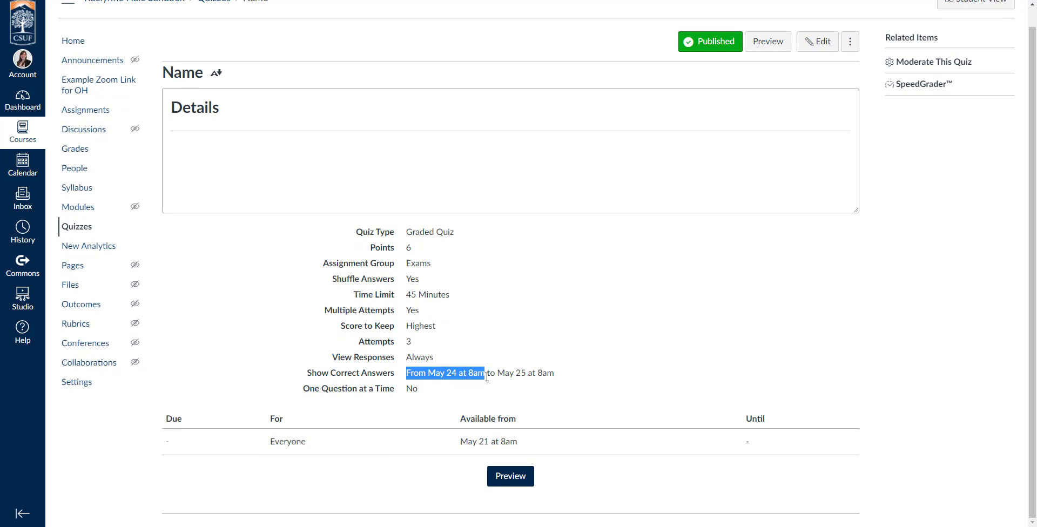
{"action": "left_click", "coordinate": [476, 409]}
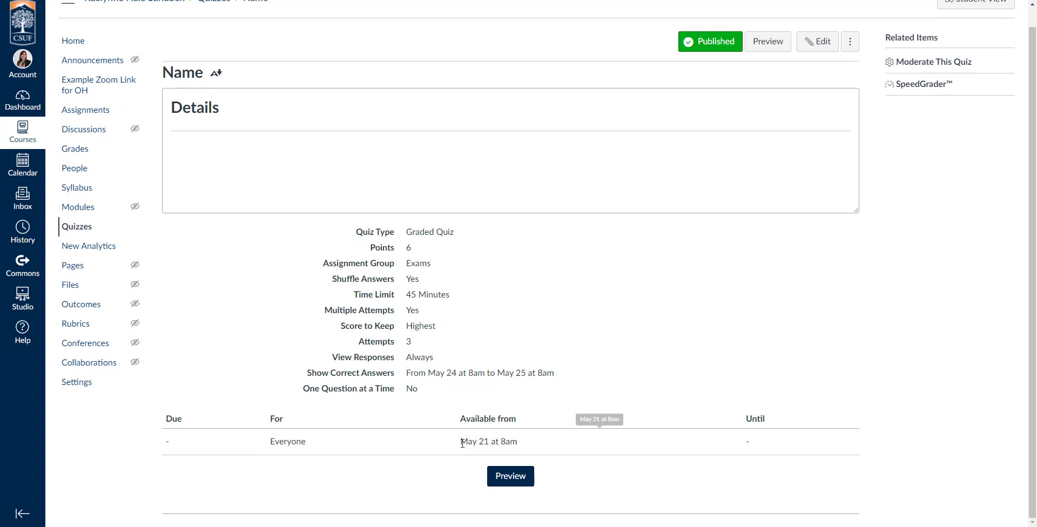
{"action": "left_click_drag", "start_coordinate": [461, 442], "coordinate": [540, 452]}
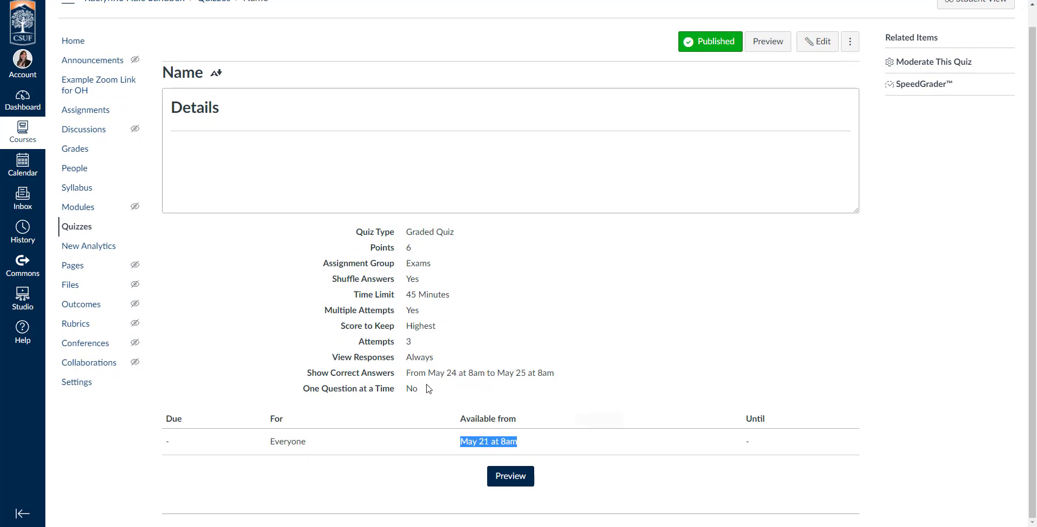
{"action": "left_click_drag", "start_coordinate": [406, 376], "coordinate": [578, 386]}
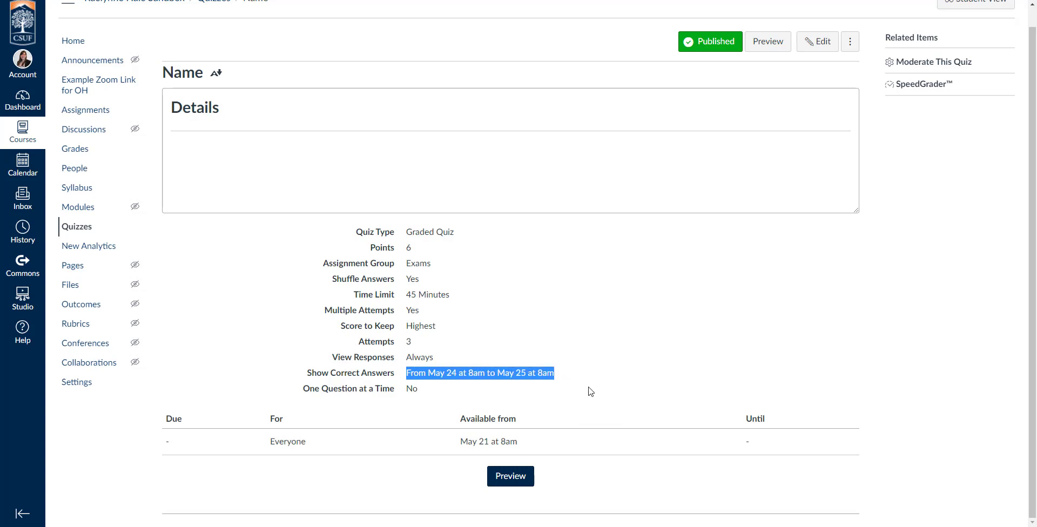
Preview the published quiz and look through its questions
{"action": "left_click", "coordinate": [549, 402]}
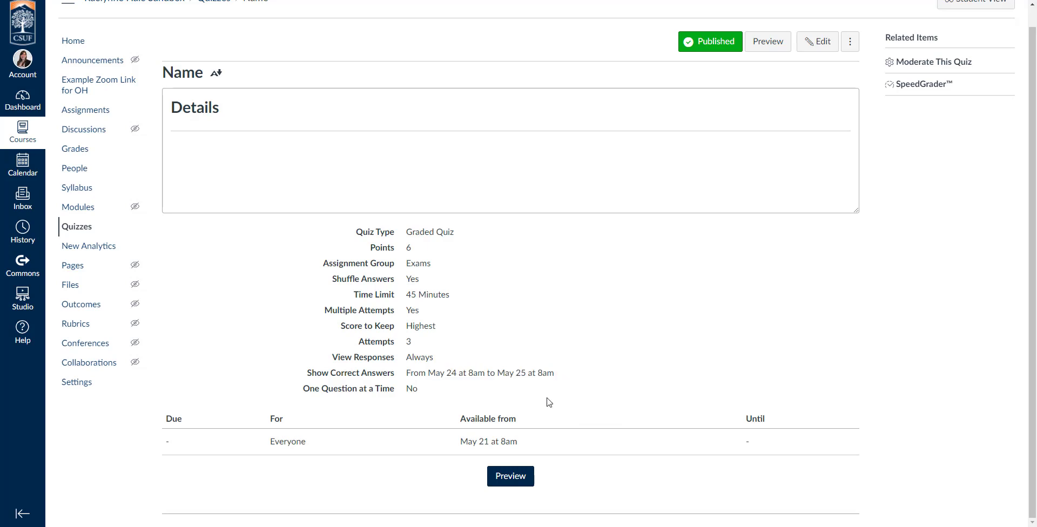
{"action": "left_click", "coordinate": [501, 481]}
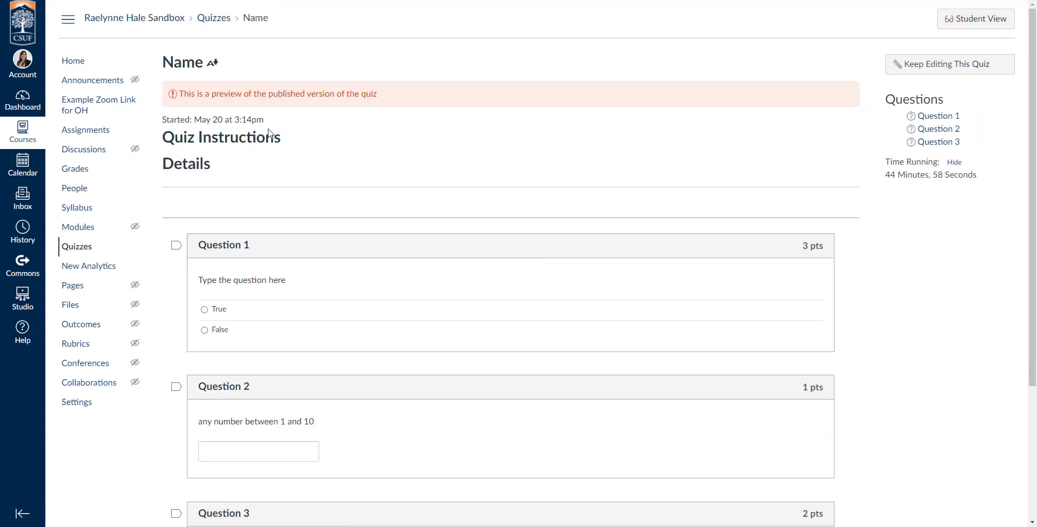
{"action": "scroll", "coordinate": [436, 278], "scroll_direction": "down", "scroll_amount": 3}
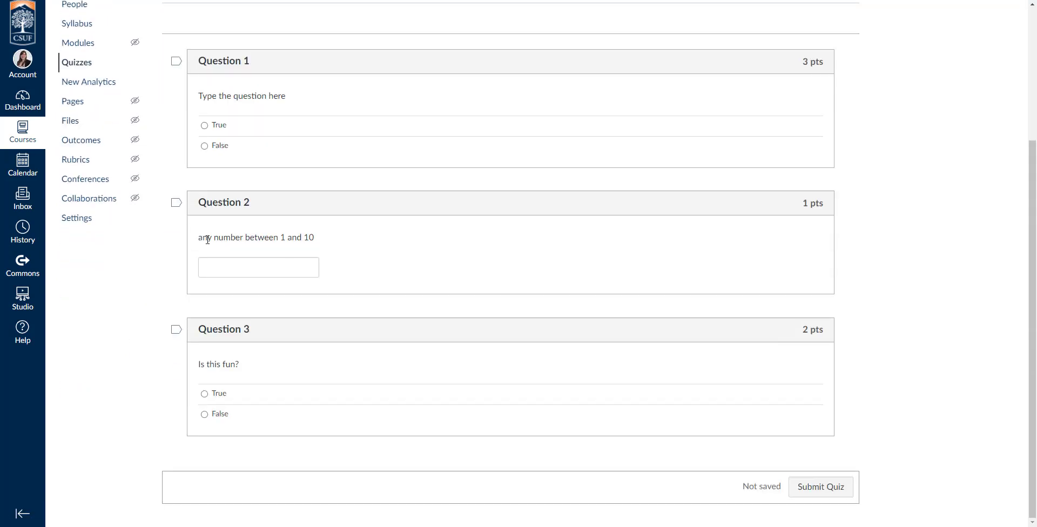
{"action": "left_click_drag", "start_coordinate": [199, 202], "coordinate": [274, 206]}
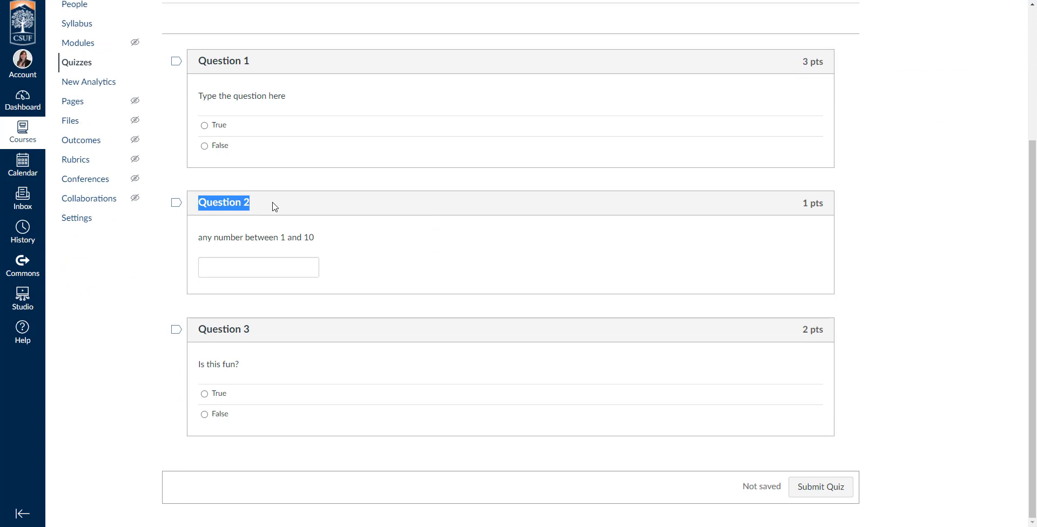
{"action": "left_click", "coordinate": [279, 233]}
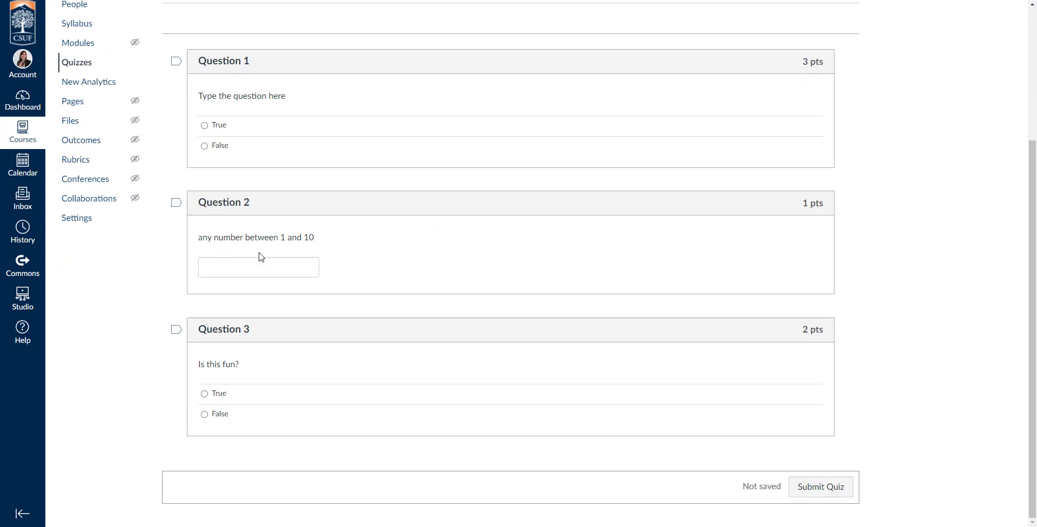
Answer the preview with False for question 1, 1 for question 2 and True for question 3, and submit the quiz
{"action": "type", "text": "1"}
{"action": "left_click", "coordinate": [387, 266]}
{"action": "left_click", "coordinate": [203, 396]}
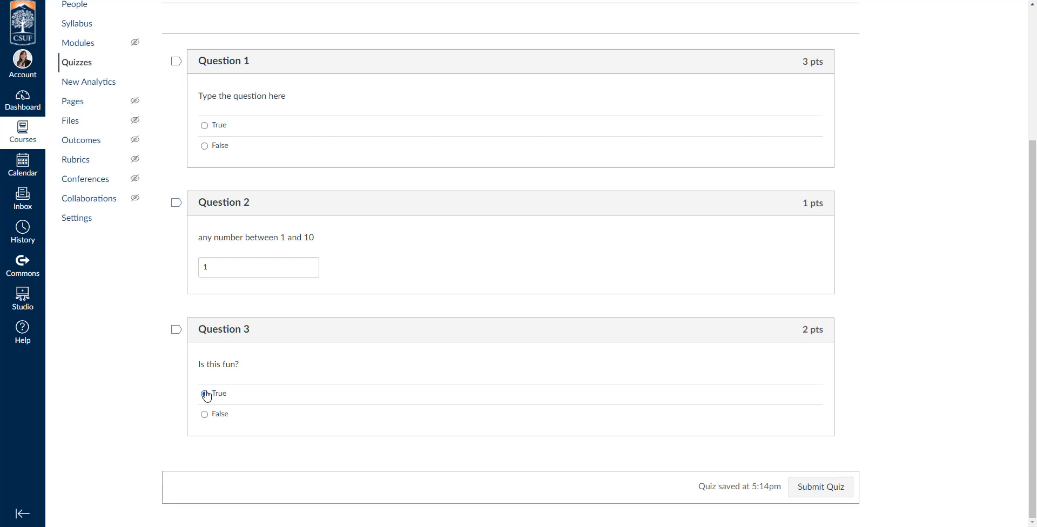
{"action": "left_click", "coordinate": [209, 151]}
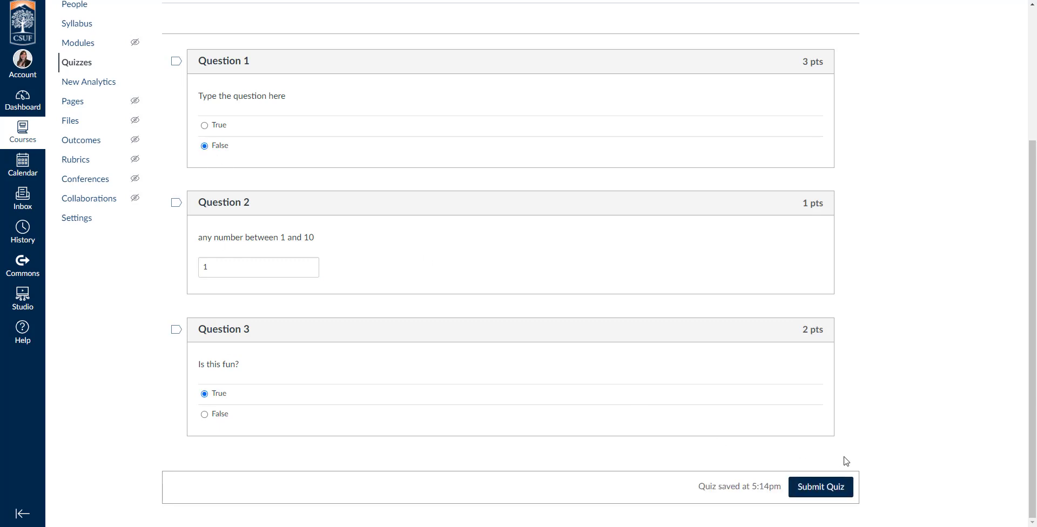
{"action": "scroll", "coordinate": [842, 459], "scroll_direction": "up", "scroll_amount": 4}
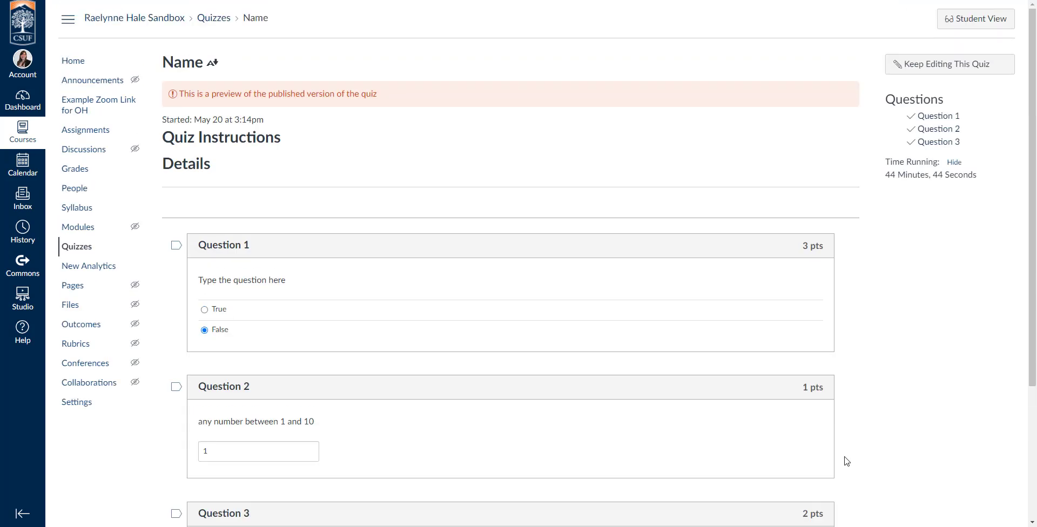
{"action": "scroll", "coordinate": [842, 459], "scroll_direction": "down", "scroll_amount": 4}
{"action": "left_click", "coordinate": [821, 487]}
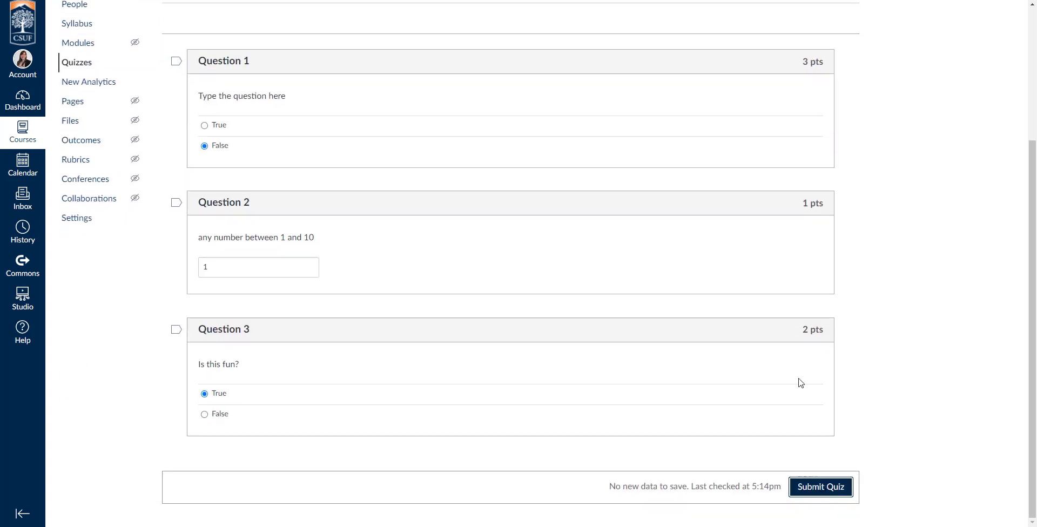
Review the submitted preview attempt, checking the score, the points per question and the answer feedback
{"action": "scroll", "coordinate": [668, 341], "scroll_direction": "down", "scroll_amount": 8}
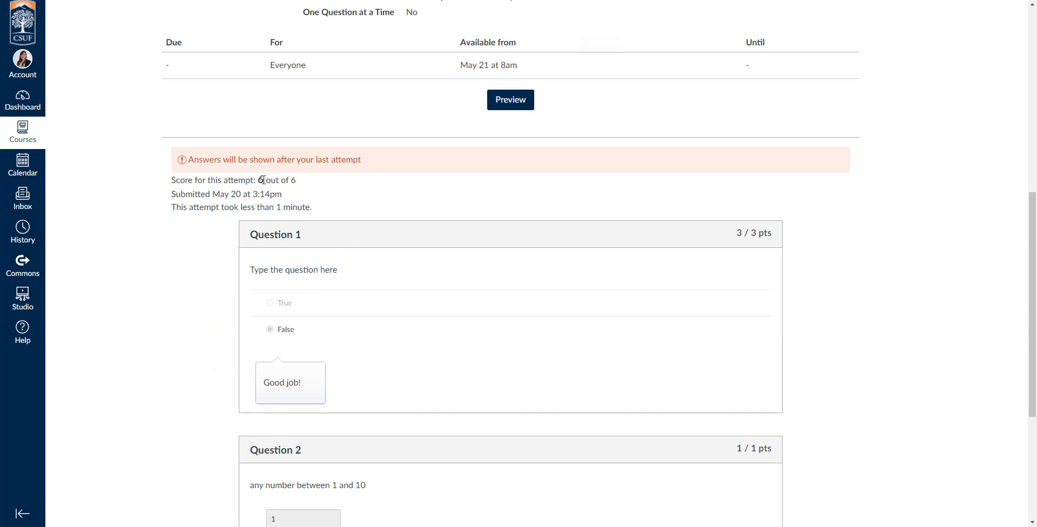
{"action": "scroll", "coordinate": [453, 282], "scroll_direction": "down", "scroll_amount": 4}
{"action": "scroll", "coordinate": [453, 283], "scroll_direction": "up", "scroll_amount": 6}
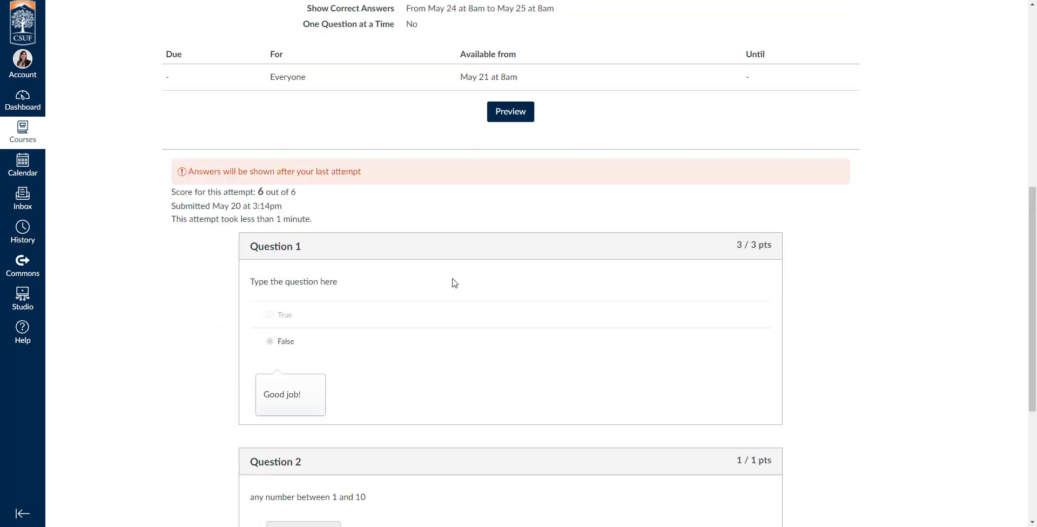
{"action": "scroll", "coordinate": [454, 283], "scroll_direction": "up", "scroll_amount": 6}
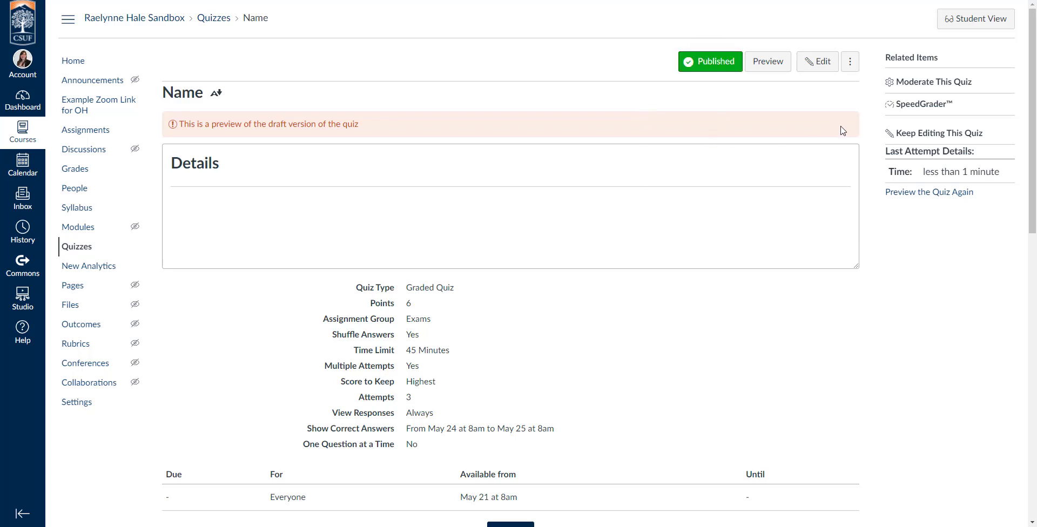
Unpublish the quiz and publish it again
{"action": "left_click", "coordinate": [689, 57]}
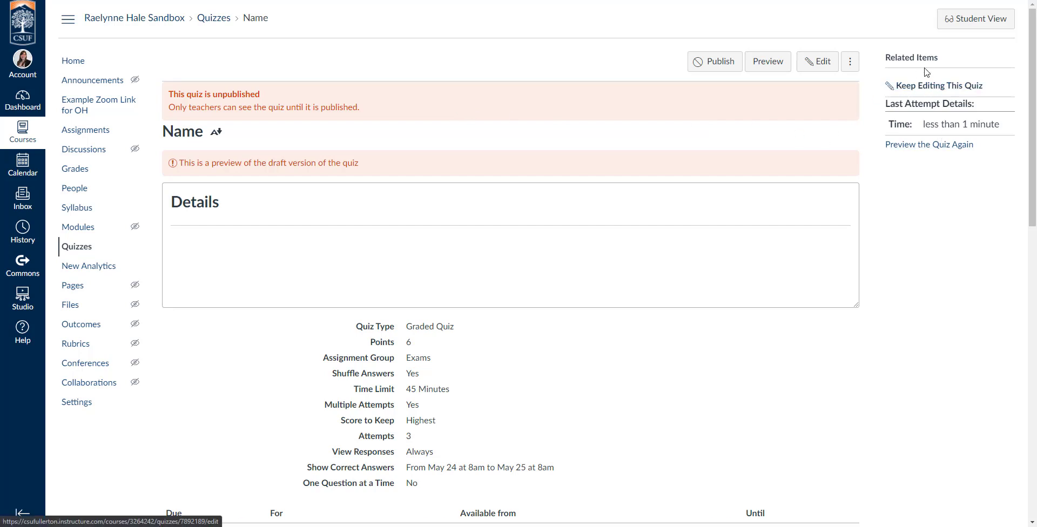
{"action": "left_click", "coordinate": [710, 66]}
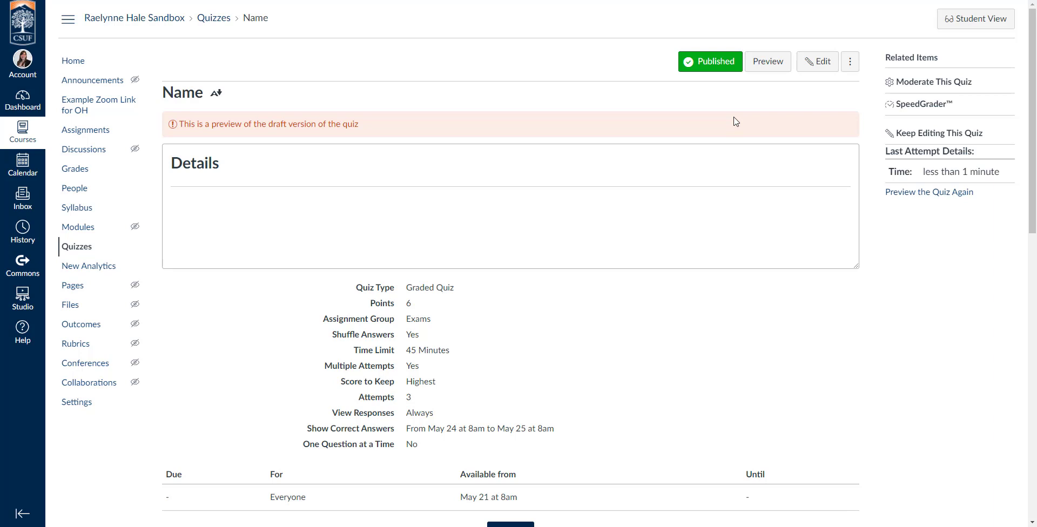
Review the quiz summary, checking the publication status and the date from which the quiz is available
{"action": "scroll", "coordinate": [745, 252], "scroll_direction": "down", "scroll_amount": 2}
{"action": "left_click_drag", "start_coordinate": [518, 390], "coordinate": [444, 391]}
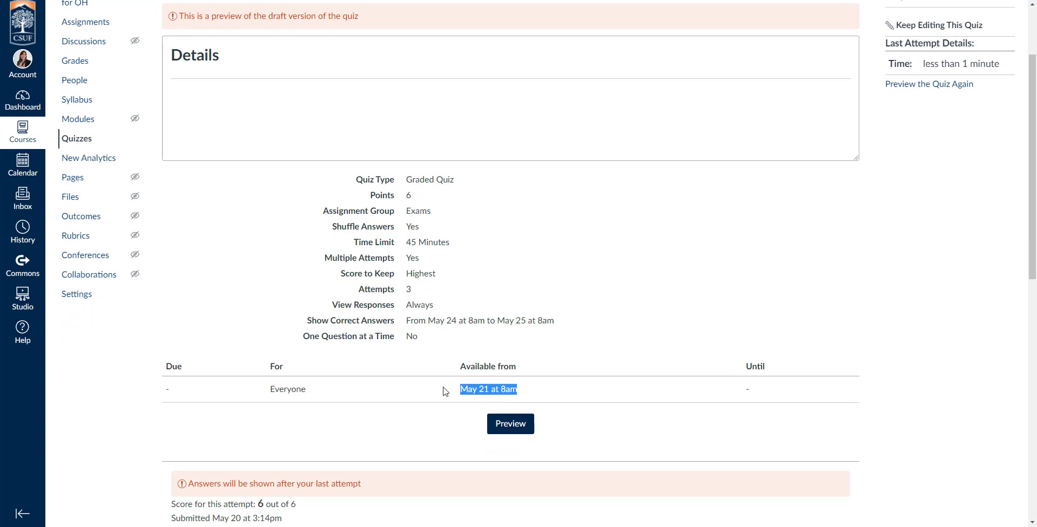
{"action": "scroll", "coordinate": [641, 155], "scroll_direction": "up", "scroll_amount": 2}
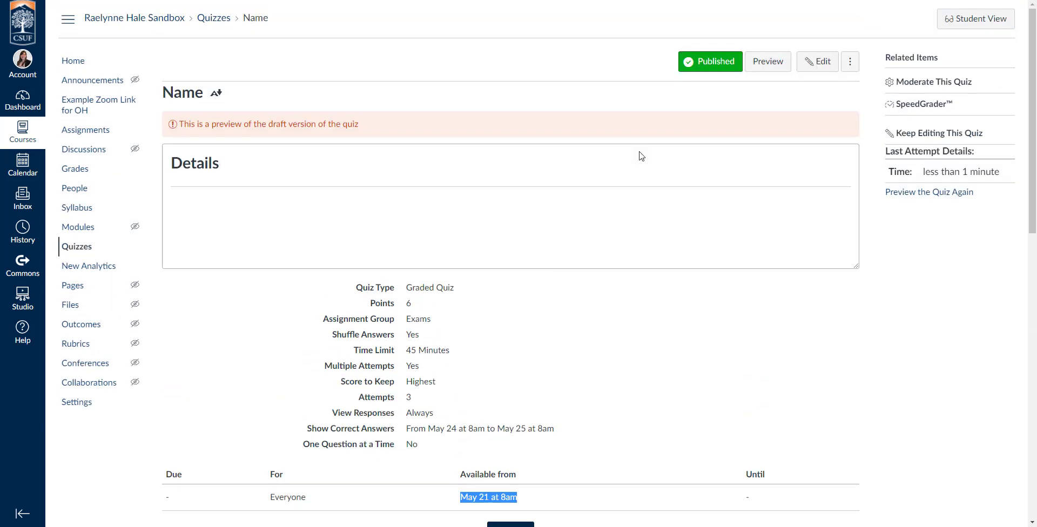
{"action": "scroll", "coordinate": [507, 359], "scroll_direction": "down", "scroll_amount": 2}
{"action": "scroll", "coordinate": [508, 360], "scroll_direction": "down", "scroll_amount": 1}
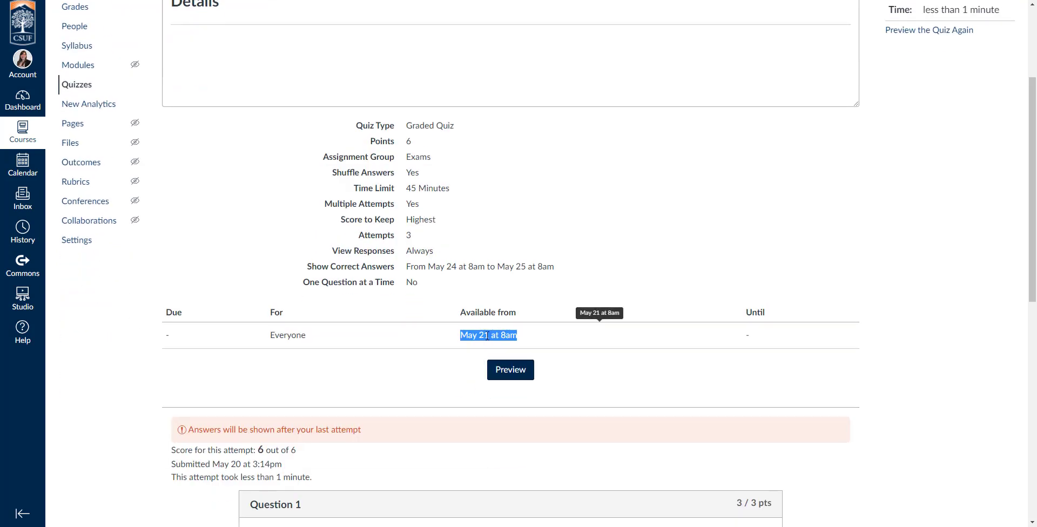
{"action": "left_click", "coordinate": [738, 338]}
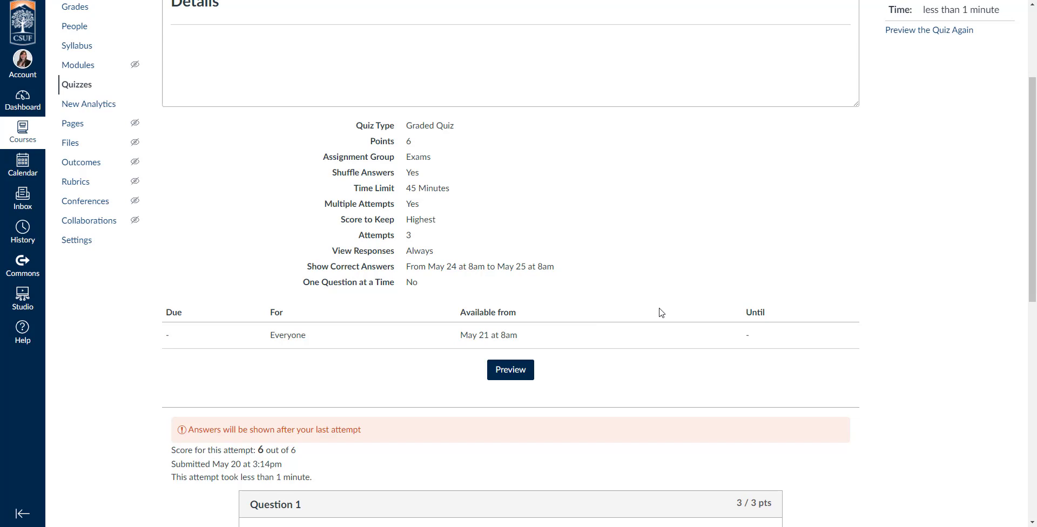
{"action": "scroll", "coordinate": [661, 312], "scroll_direction": "up", "scroll_amount": 3}
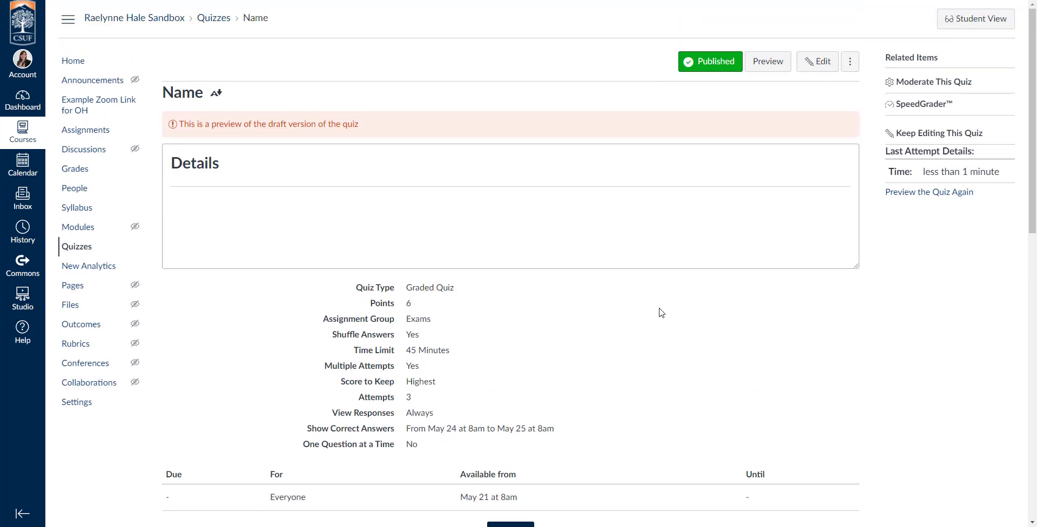
{"action": "scroll", "coordinate": [661, 312], "scroll_direction": "down", "scroll_amount": 2}
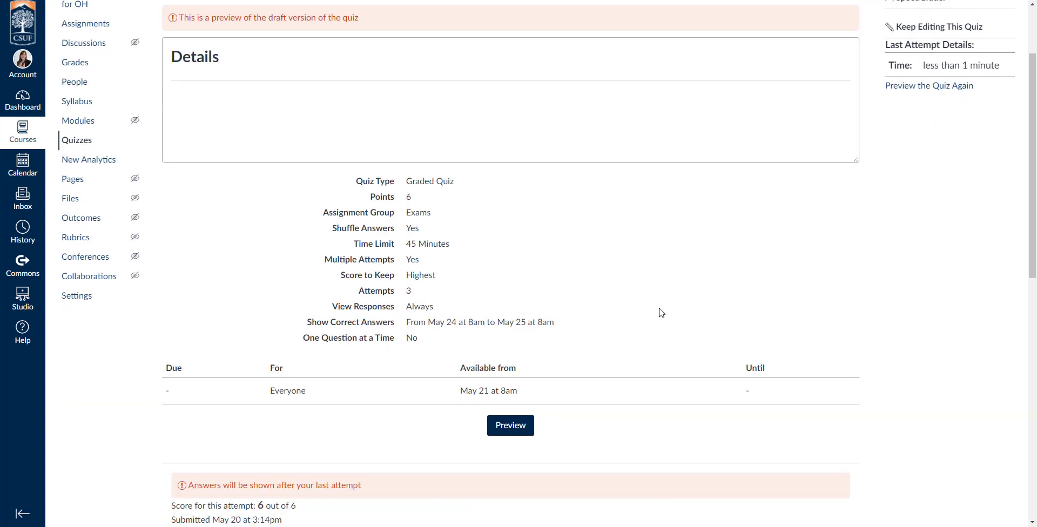
{"action": "left_click_drag", "start_coordinate": [462, 389], "coordinate": [530, 397]}
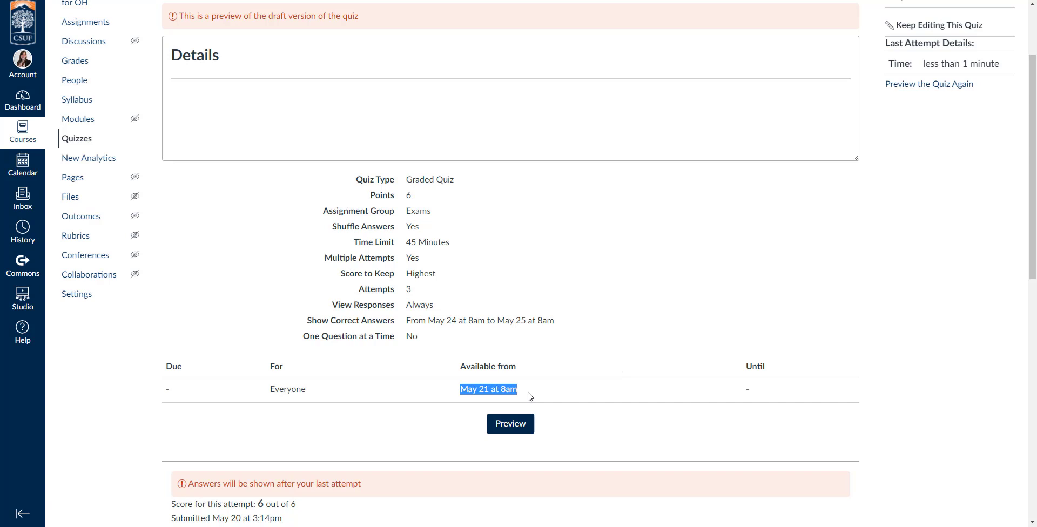
{"action": "left_click", "coordinate": [746, 265]}
{"action": "scroll", "coordinate": [756, 287], "scroll_direction": "up", "scroll_amount": 2}
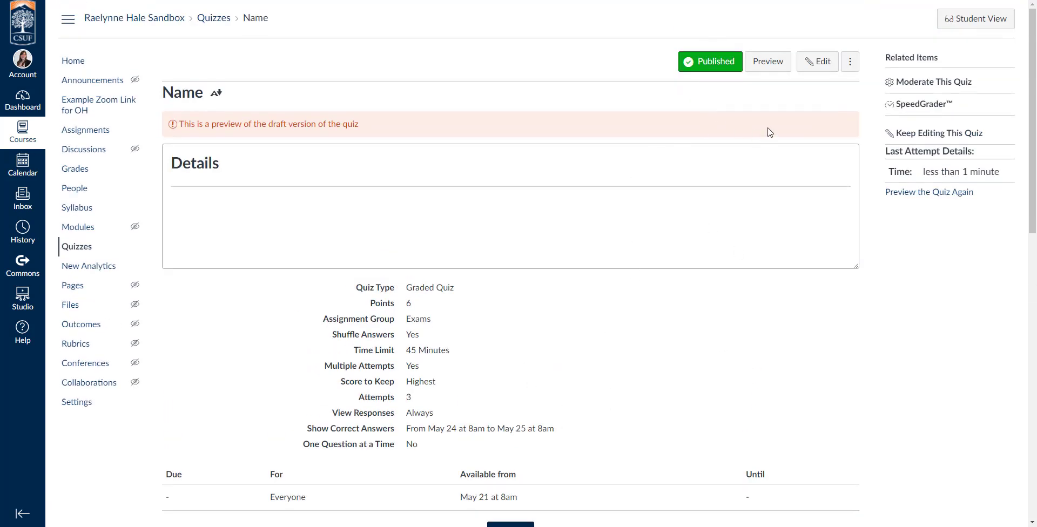
Moderate the quiz to give the test student 1 extra attempt and 15 extra minutes on every attempt, and save the extensions
{"action": "left_click", "coordinate": [916, 86]}
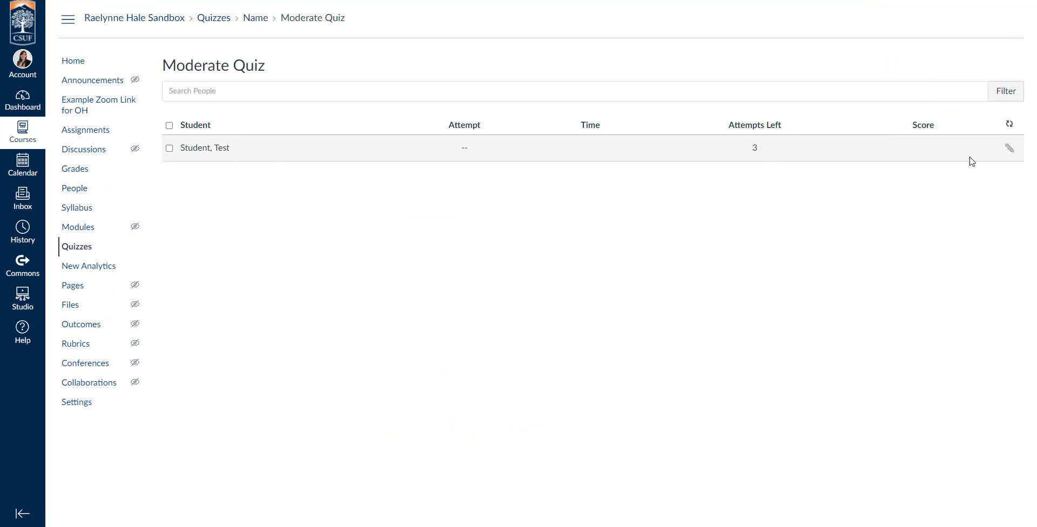
{"action": "left_click", "coordinate": [1009, 149]}
{"action": "left_click", "coordinate": [554, 226]}
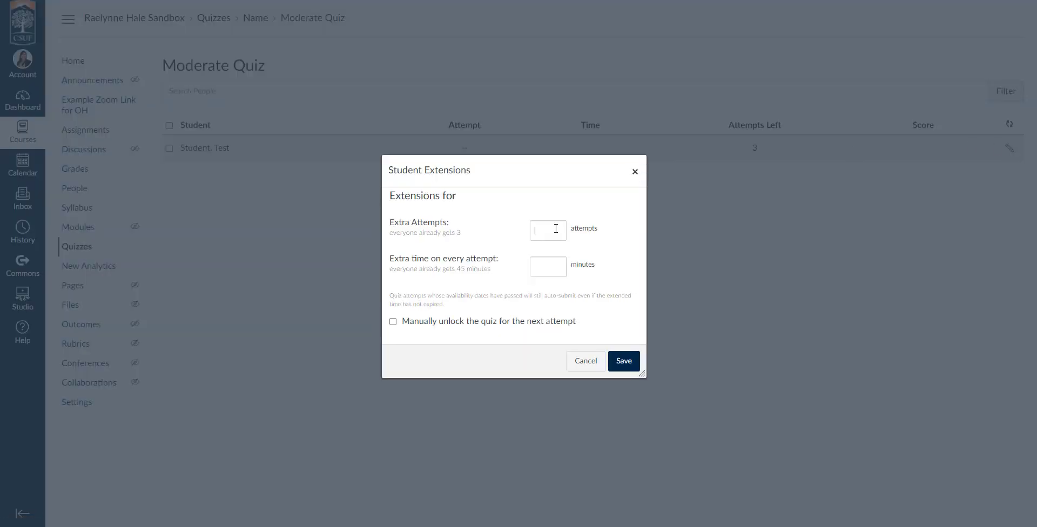
{"action": "left_click", "coordinate": [547, 265]}
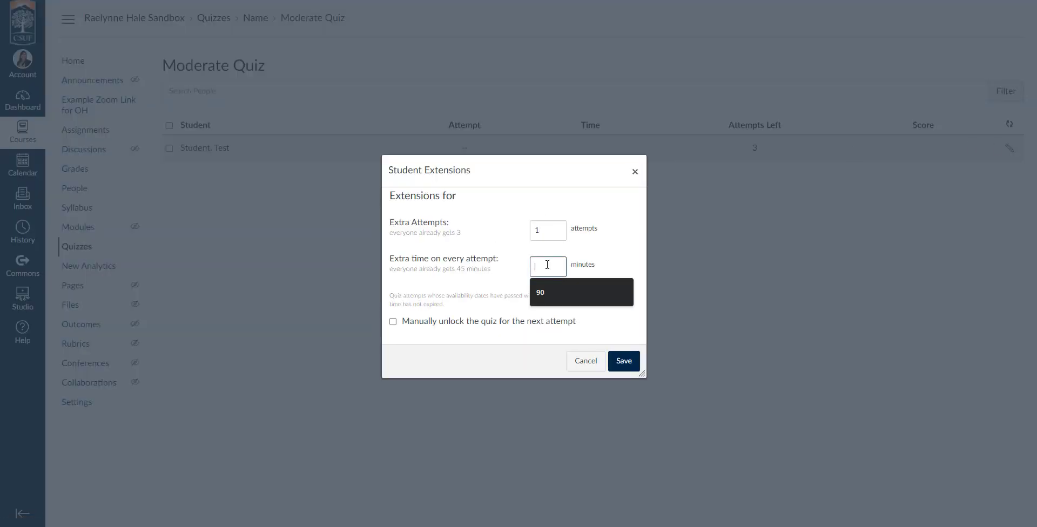
{"action": "type", "text": "1"}
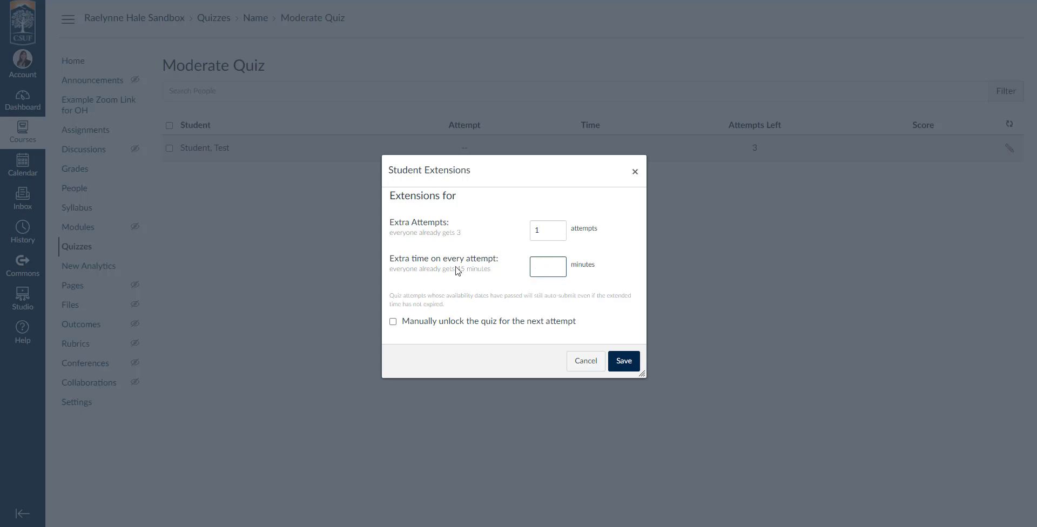
{"action": "left_click", "coordinate": [553, 270]}
{"action": "type", "text": "15"}
{"action": "left_click", "coordinate": [486, 327]}
{"action": "left_click", "coordinate": [489, 327]}
{"action": "left_click", "coordinate": [624, 364]}
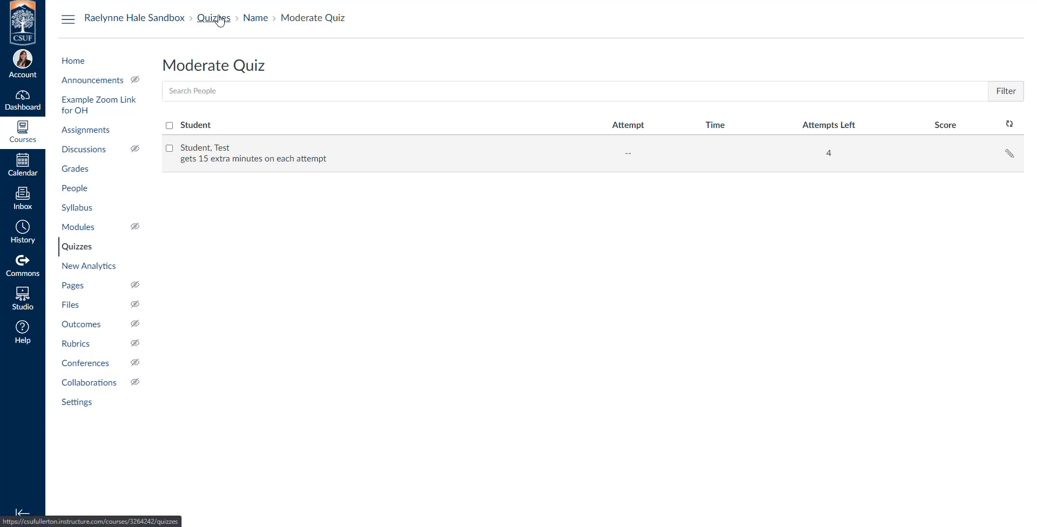
Return to the quiz from moderation, open its question list for editing to look it over, and save the quiz
{"action": "left_click", "coordinate": [254, 19]}
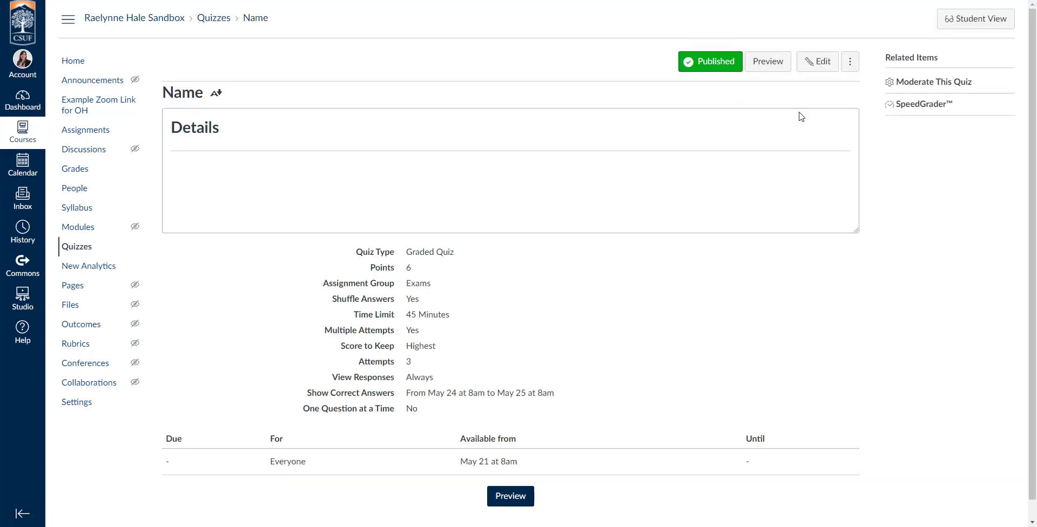
{"action": "scroll", "coordinate": [801, 117], "scroll_direction": "down", "scroll_amount": 1}
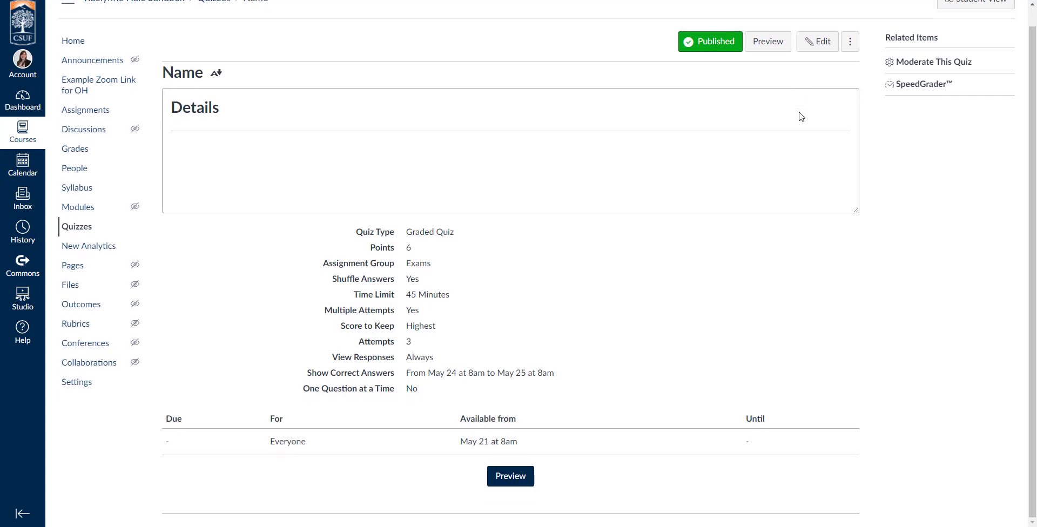
{"action": "scroll", "coordinate": [801, 116], "scroll_direction": "up", "scroll_amount": 1}
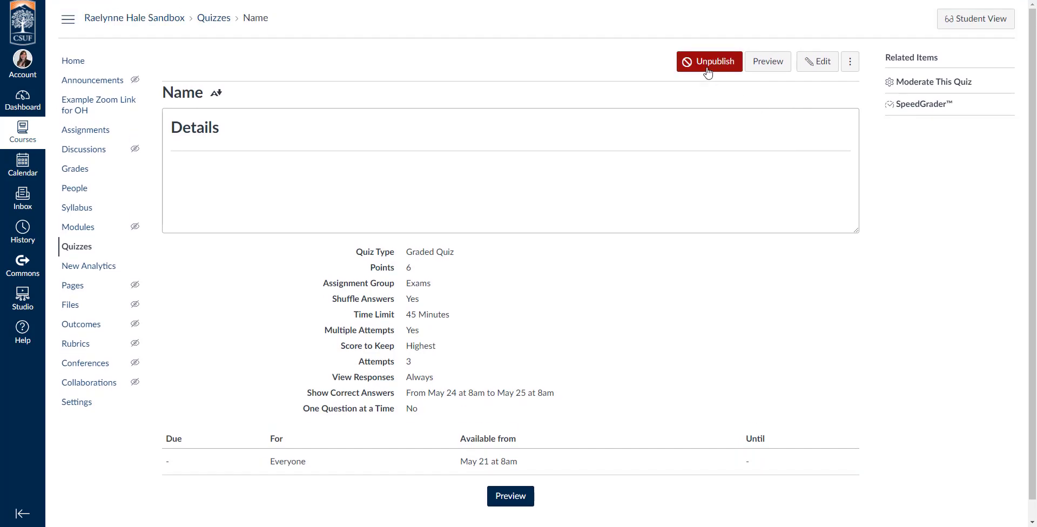
{"action": "left_click", "coordinate": [816, 63]}
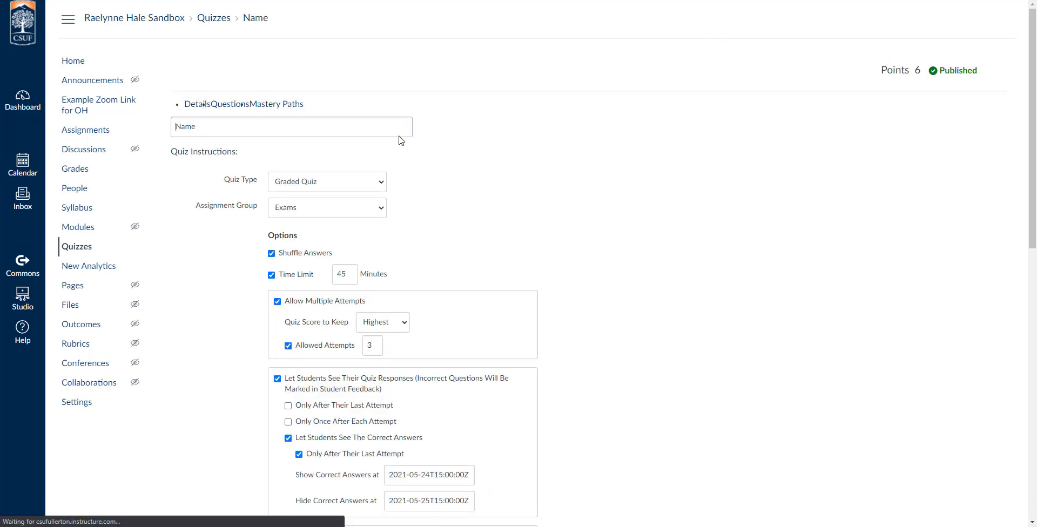
{"action": "left_click", "coordinate": [238, 107]}
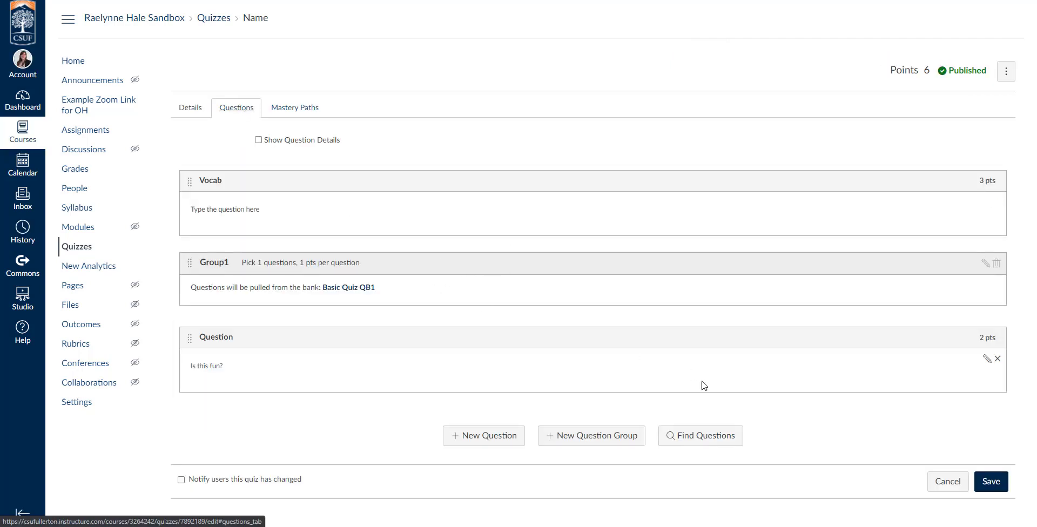
{"action": "left_click", "coordinate": [996, 483]}
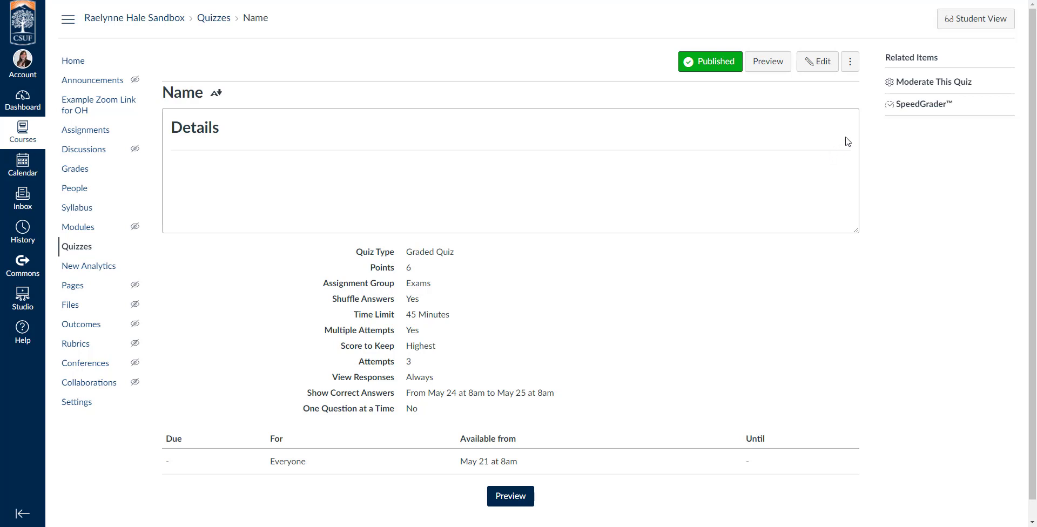
Look over the quiz's additional actions, including Share to Commons, and dismiss the list
{"action": "left_click", "coordinate": [856, 65]}
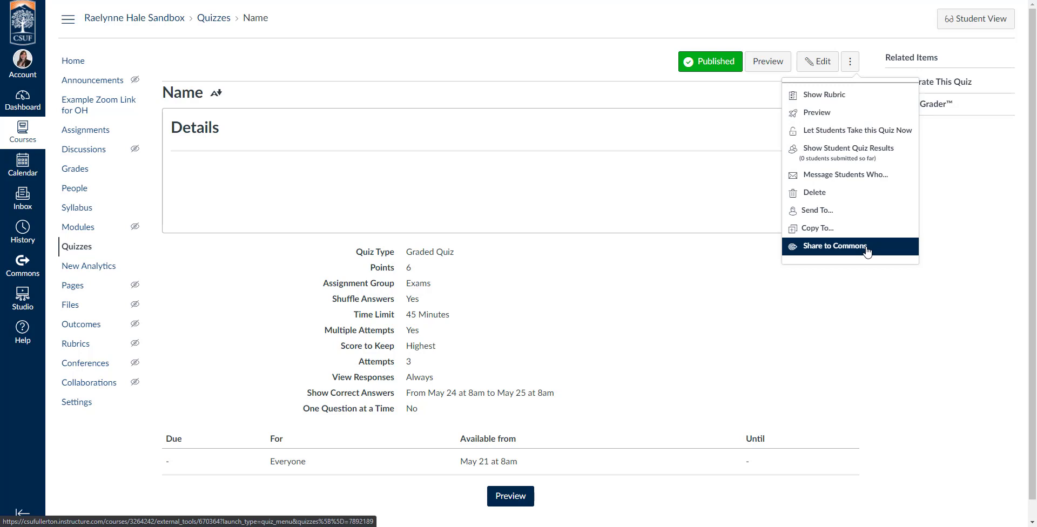
{"action": "left_click", "coordinate": [697, 225]}
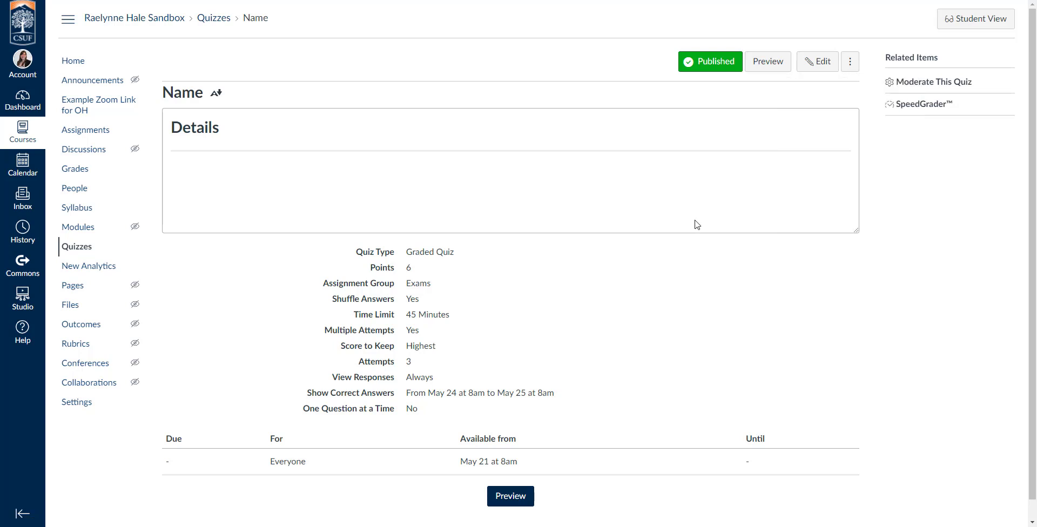